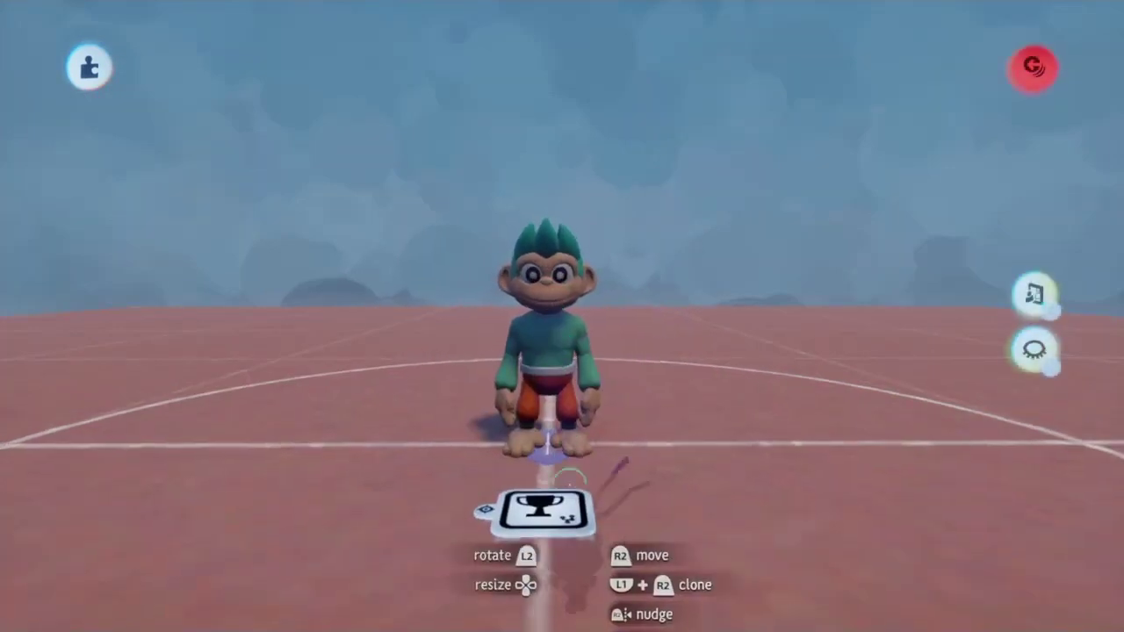
Place a Microchip from Logic & Processing into the monkey puppet's logic
click(547, 515)
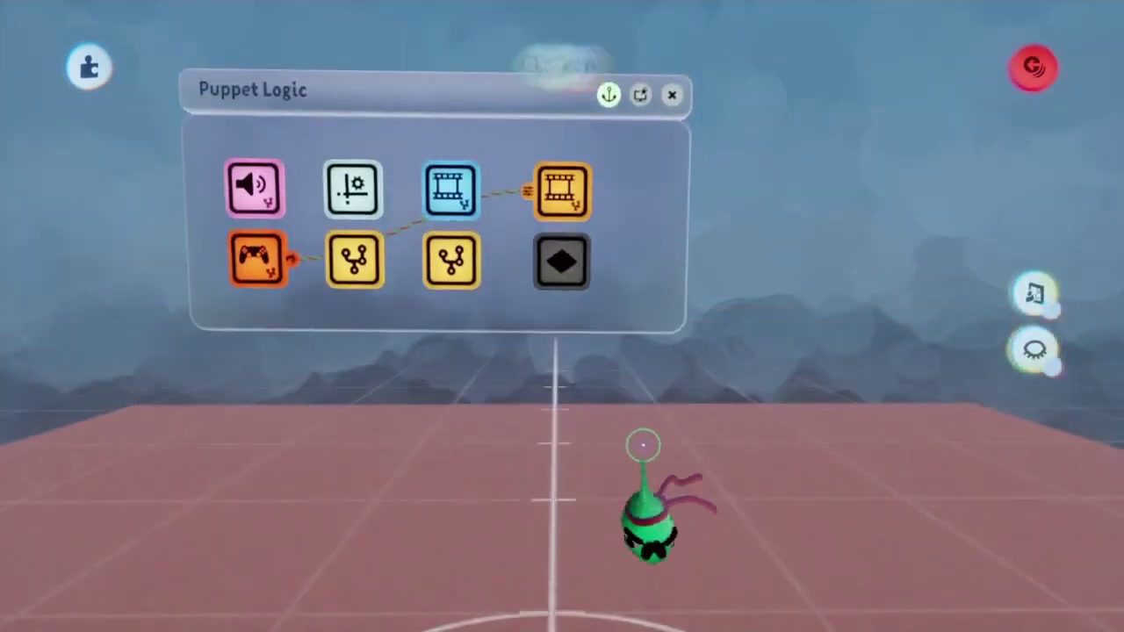
click(562, 69)
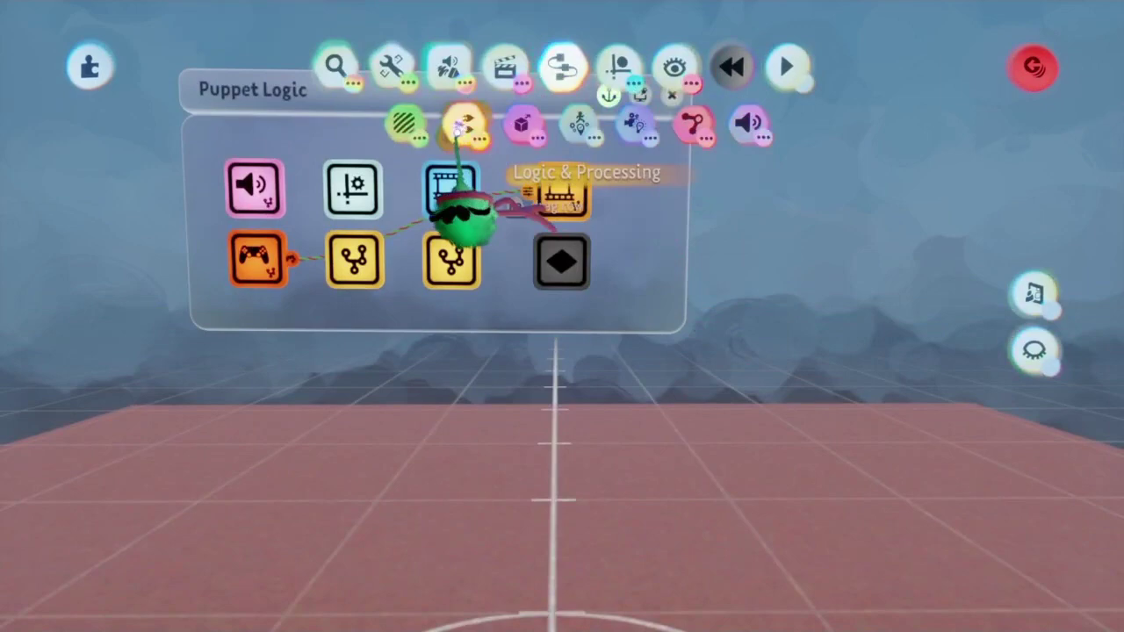
click(465, 128)
click(657, 121)
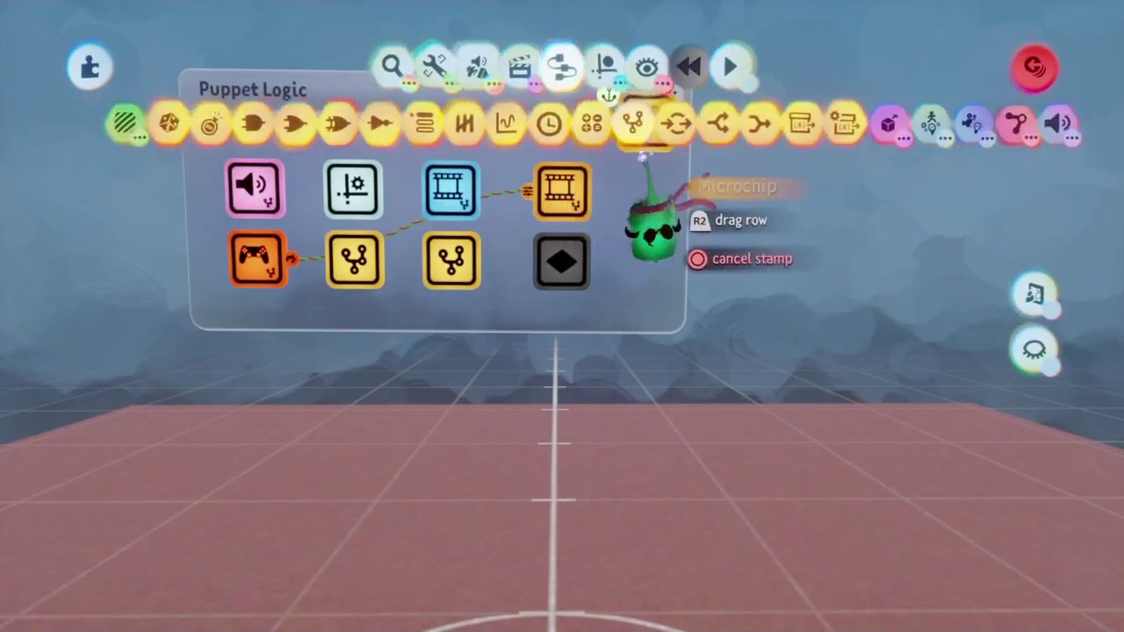
click(641, 264)
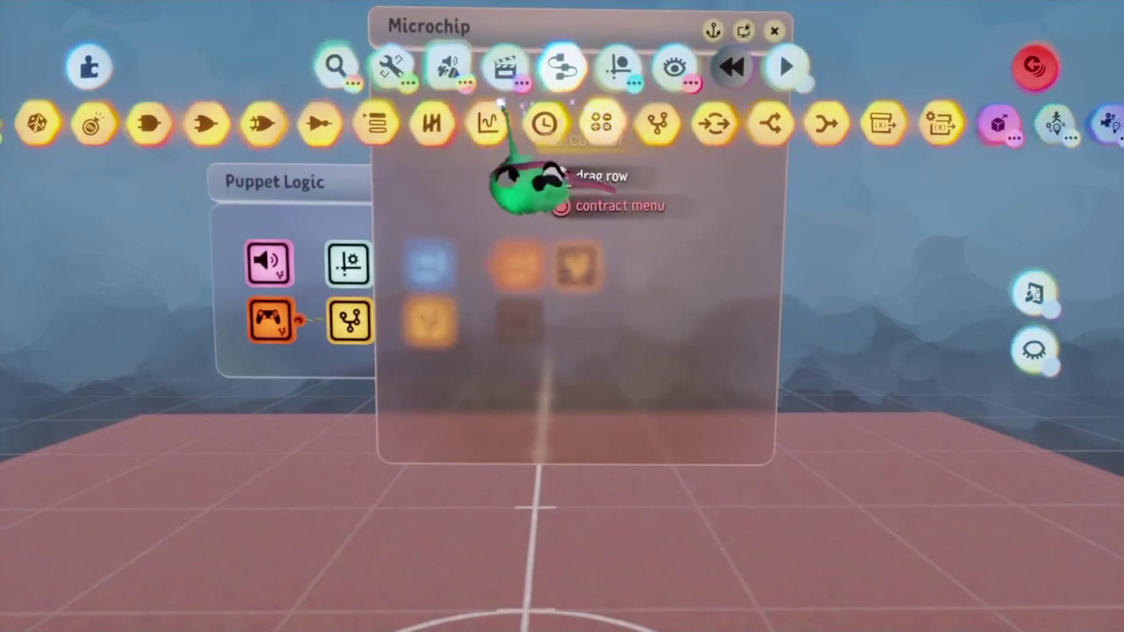
Put an AND gate on the microchip with a NOT gate below it
click(150, 123)
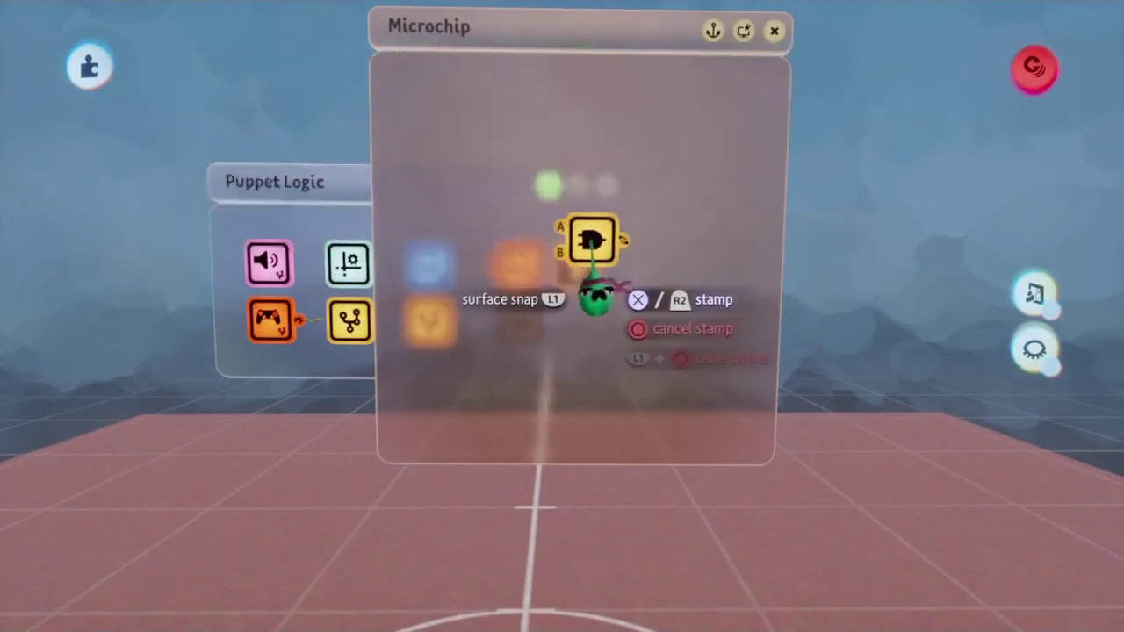
click(596, 297)
click(321, 123)
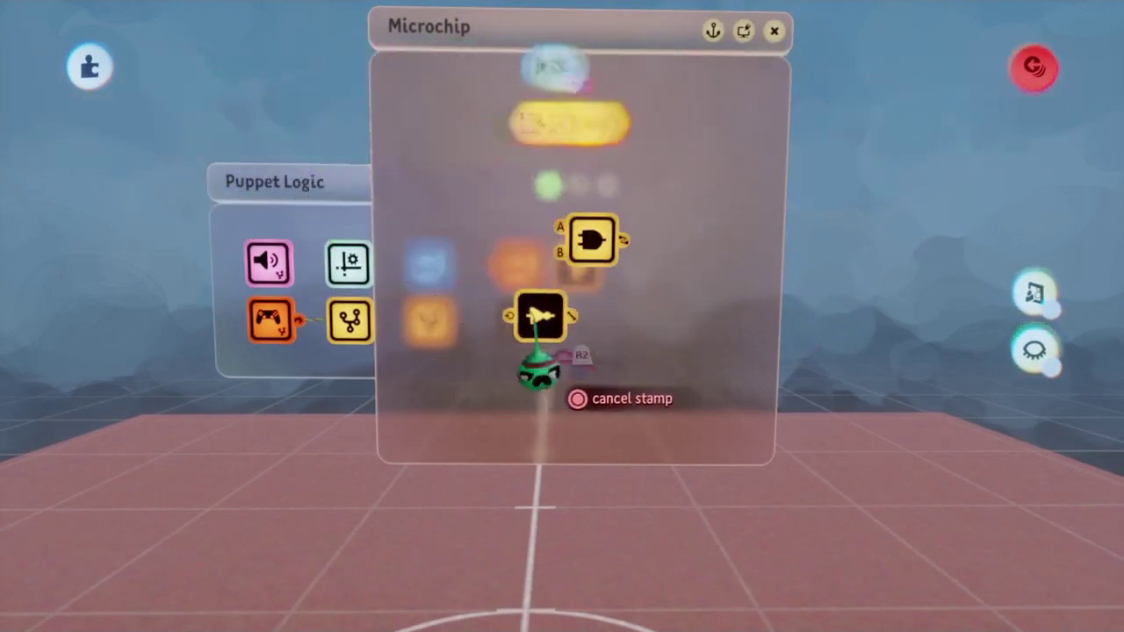
click(502, 303)
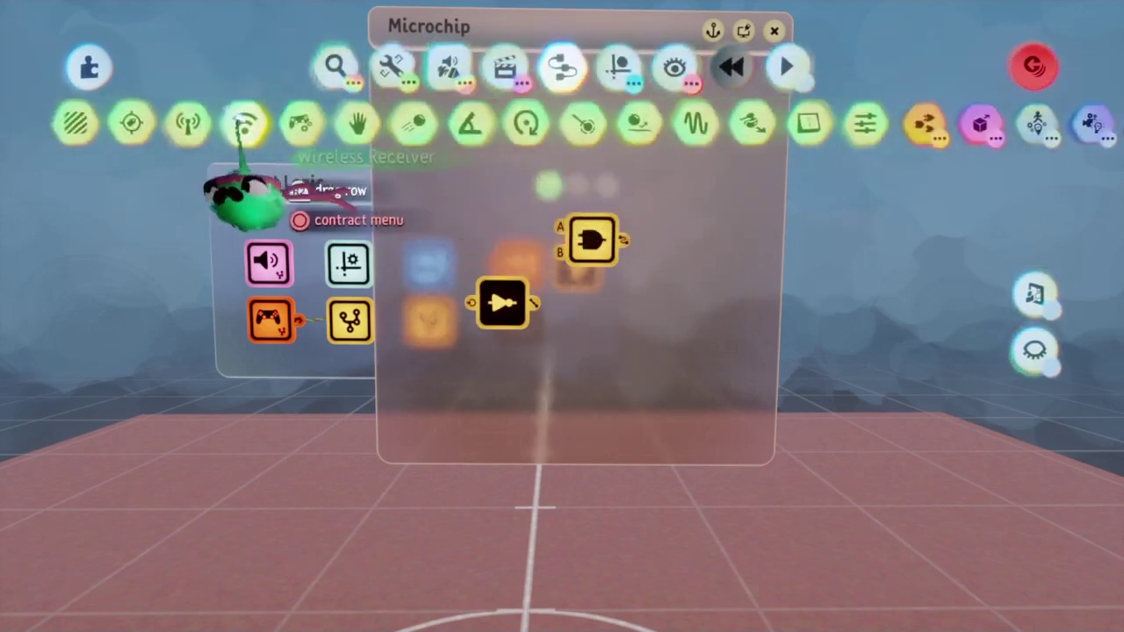
Add a trigger zone, an impact sensor and a puppet interface to the microchip
click(88, 120)
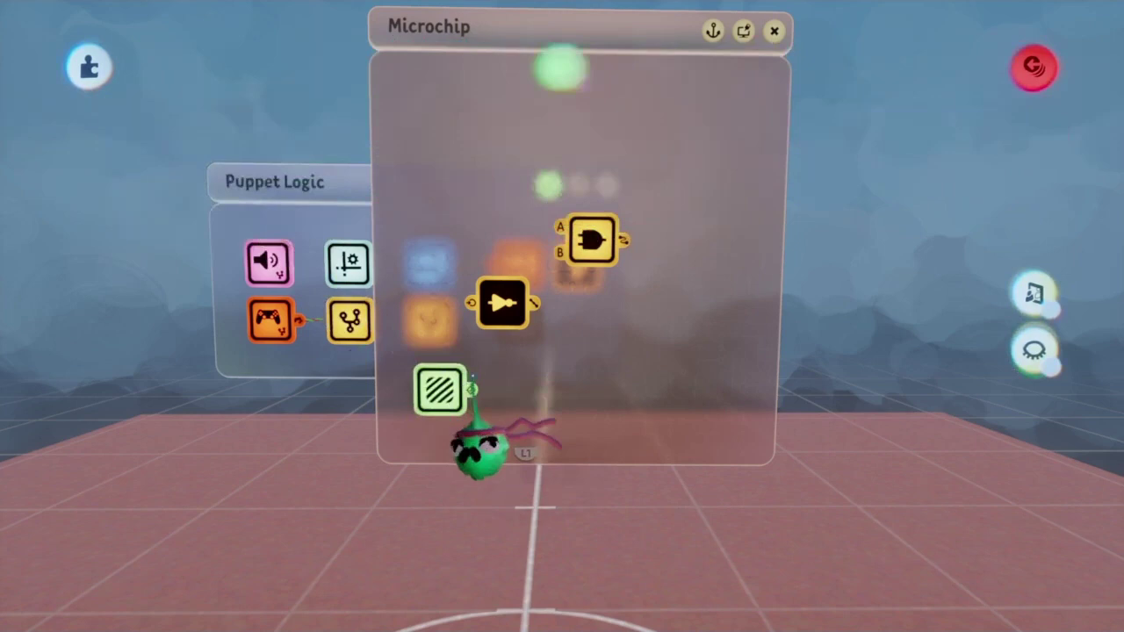
click(478, 444)
click(652, 123)
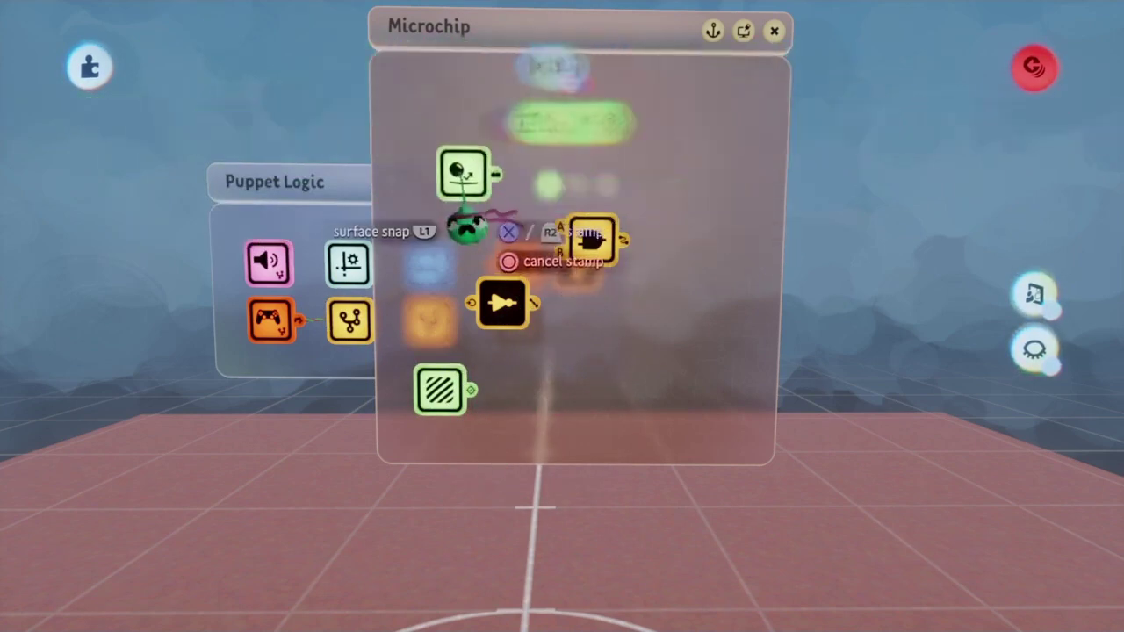
key(Escape)
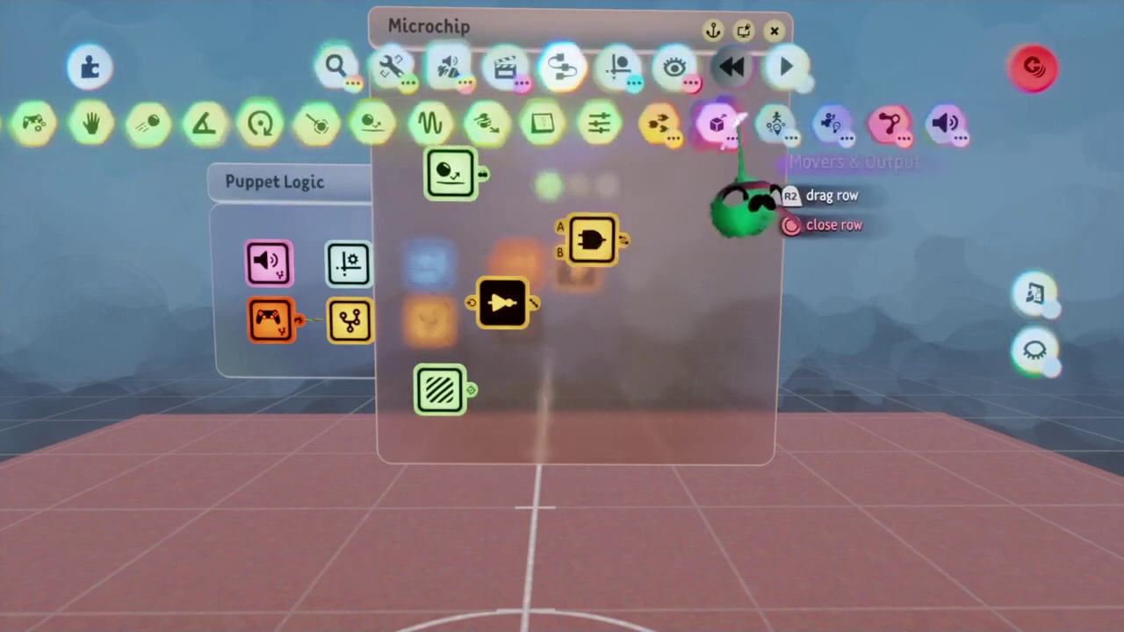
click(773, 125)
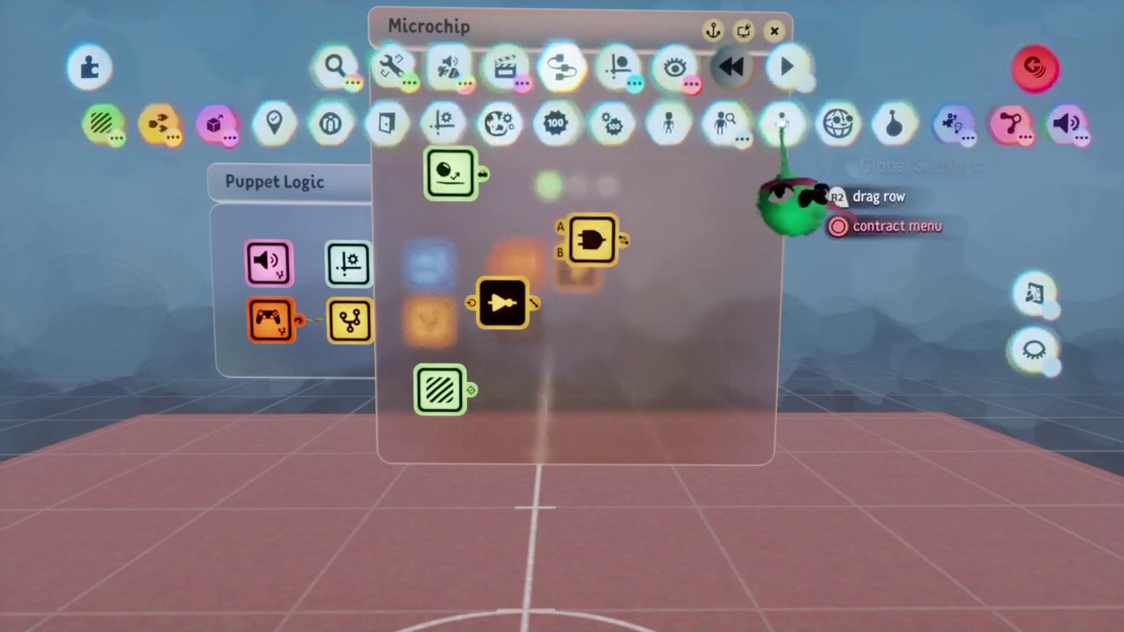
click(782, 125)
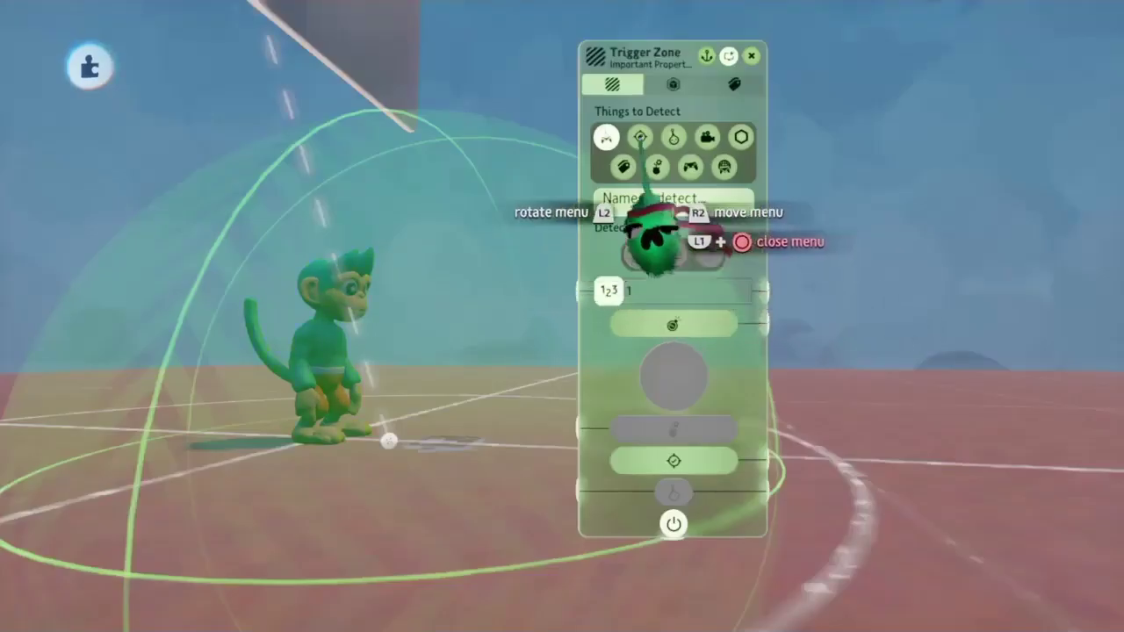
Set the trigger zone to detect objects tagged Wall
click(623, 167)
click(650, 202)
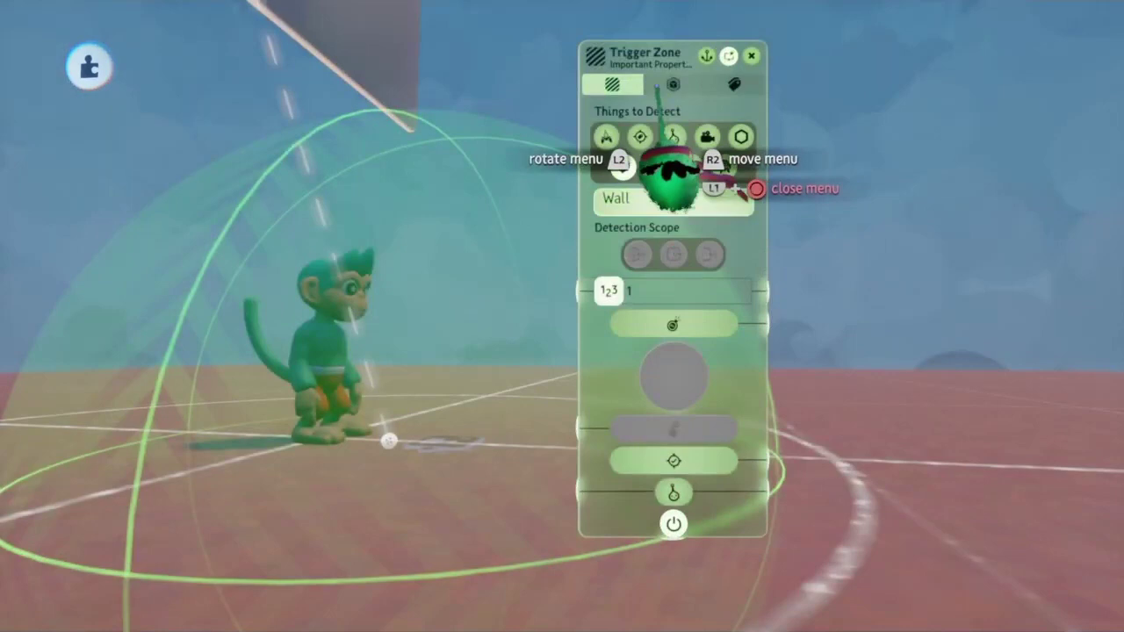
key(Tab)
key(t)
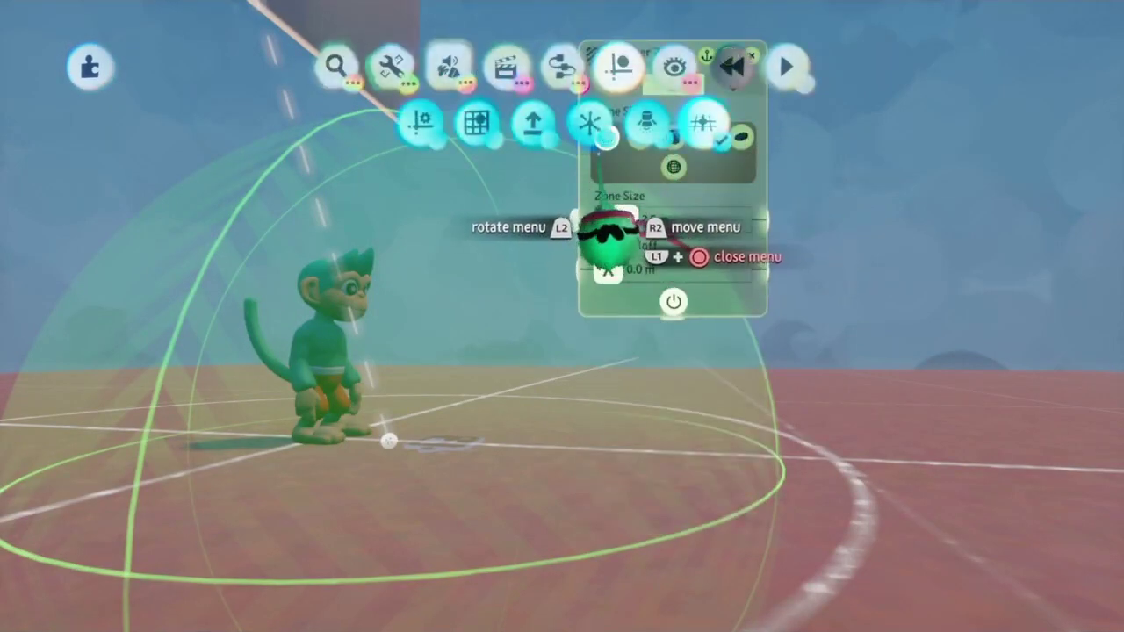
Shrink the trigger zone to 1.2 m and centre it on the monkey
key(Escape)
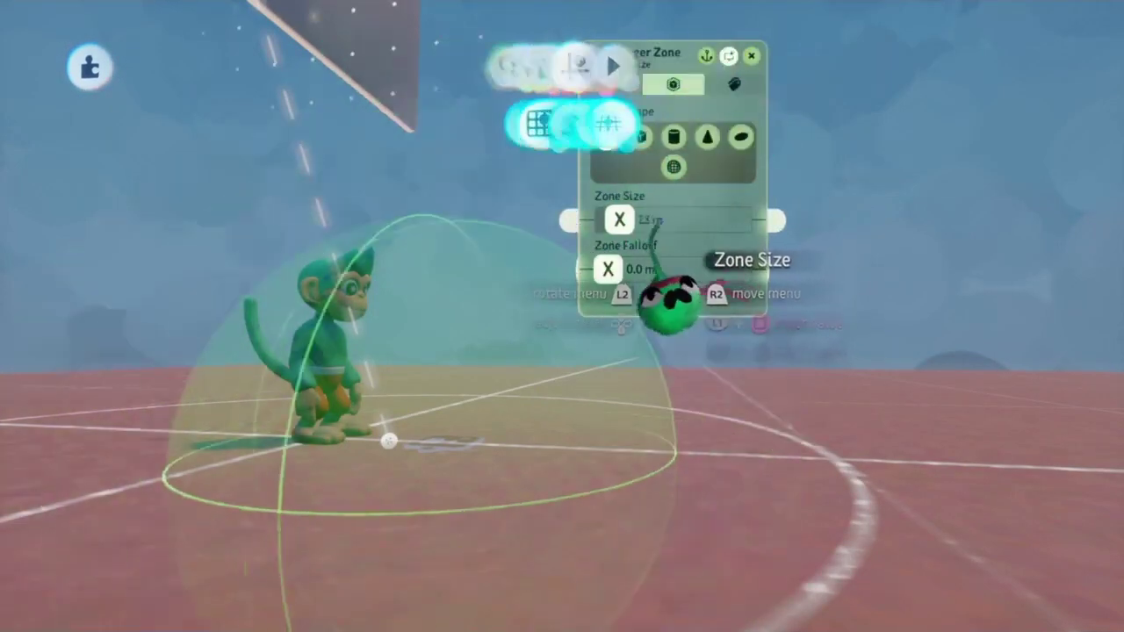
drag(673, 305, 553, 401)
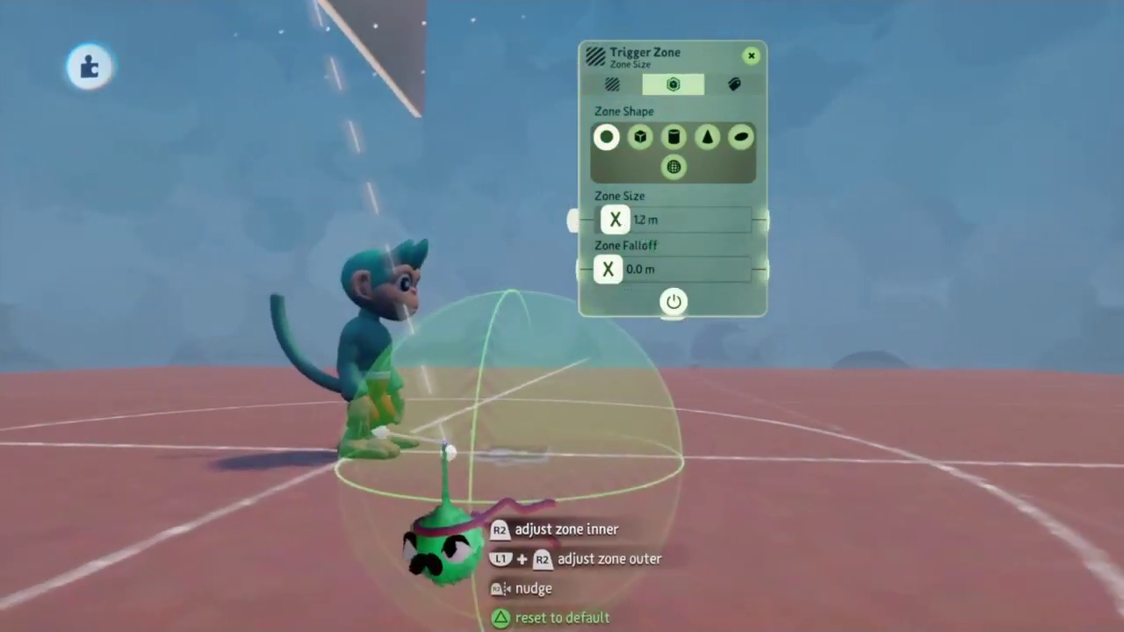
drag(448, 452, 475, 402)
middle_drag(475, 402, 531, 263)
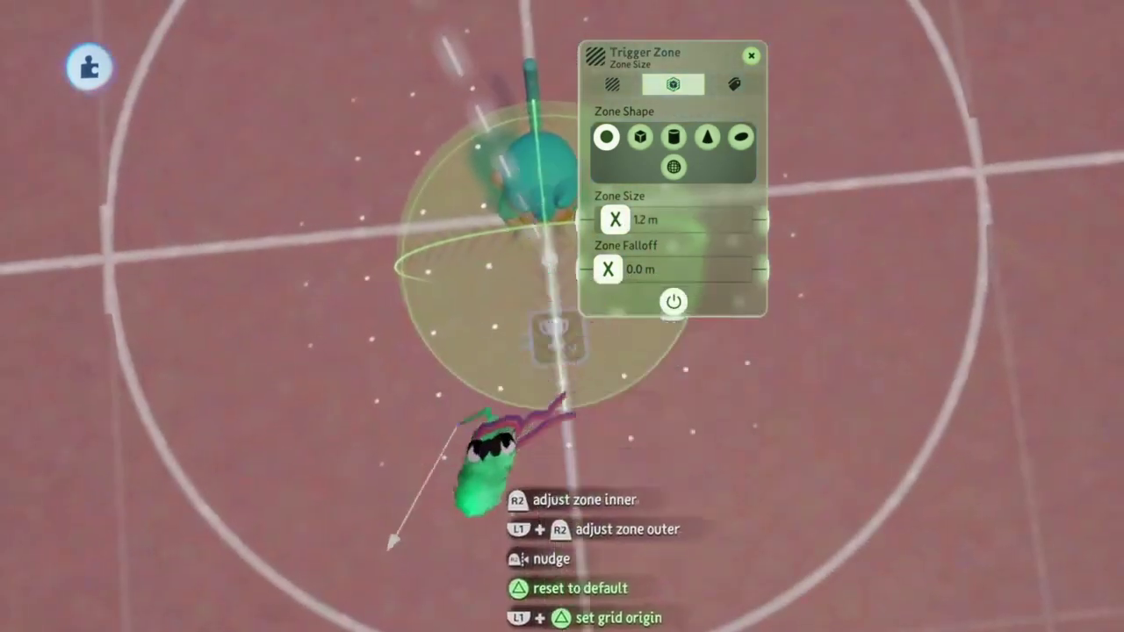
middle_drag(539, 313, 615, 413)
key(Escape)
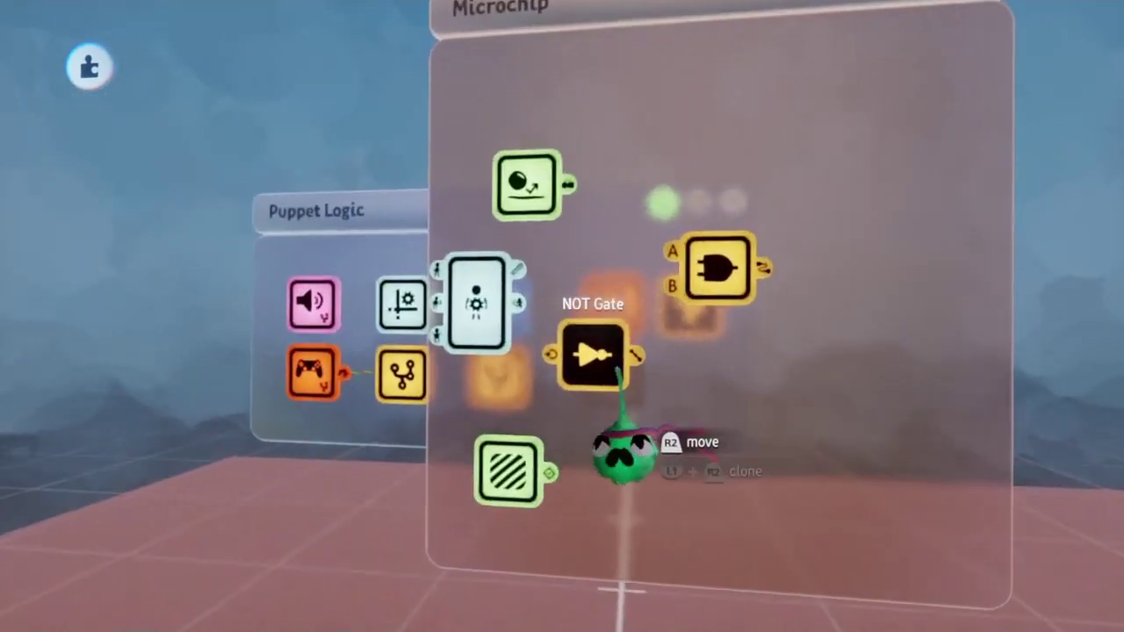
Wire the puppet interface's On Ground output into the NOT gate
click(525, 306)
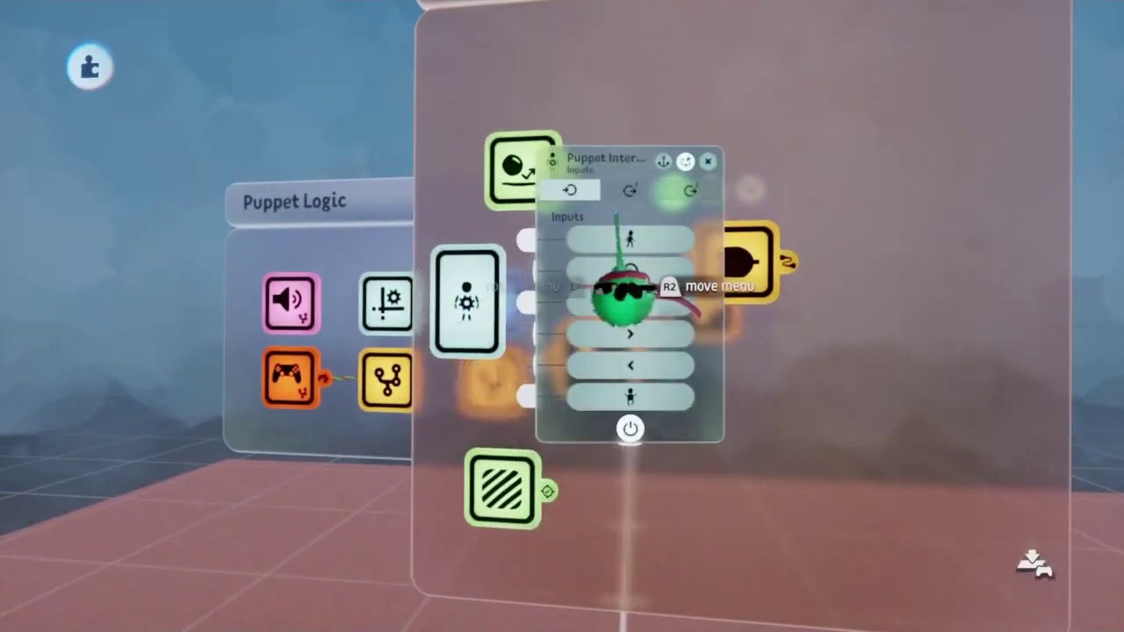
click(630, 190)
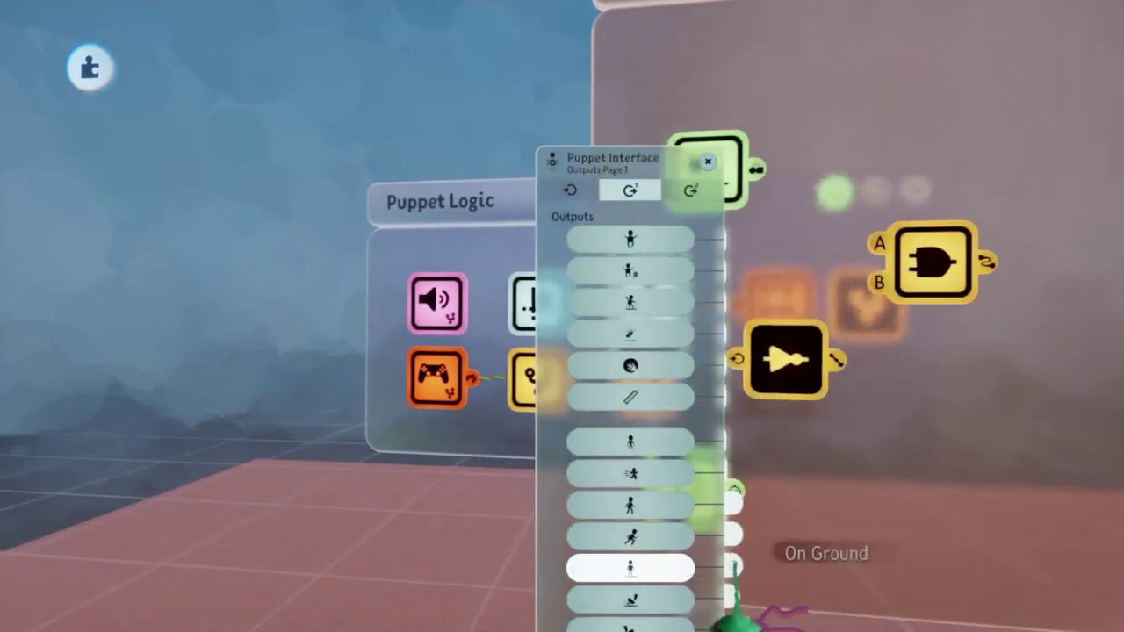
drag(743, 562, 764, 391)
click(777, 448)
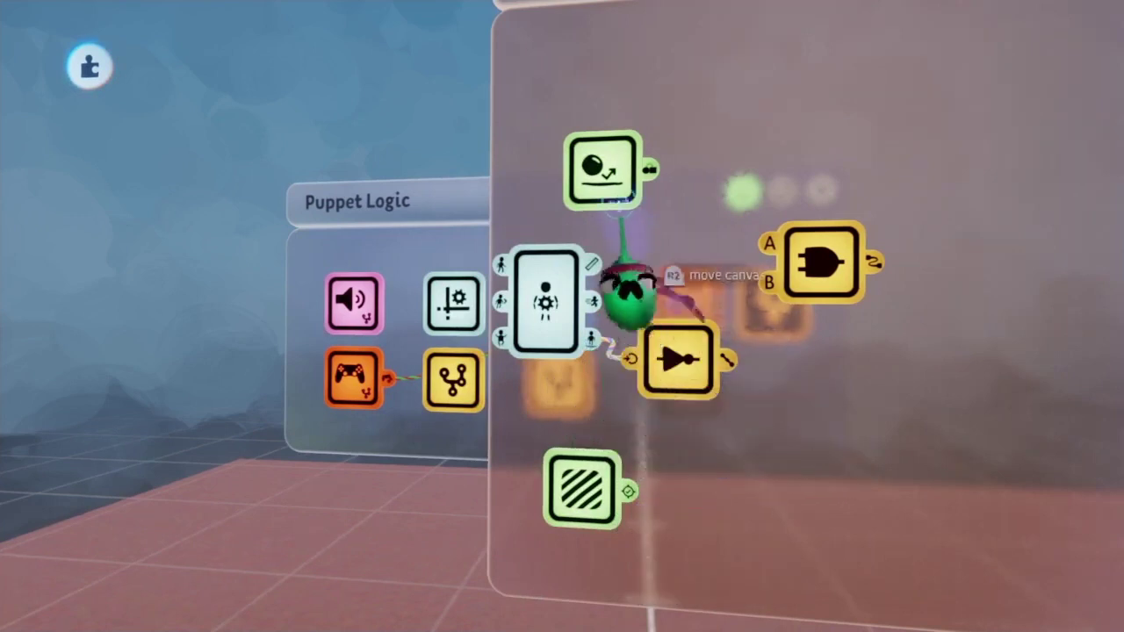
Connect the impact sensor, NOT gate and trigger zone into the AND gate's inputs, then tidy the nodes
click(629, 265)
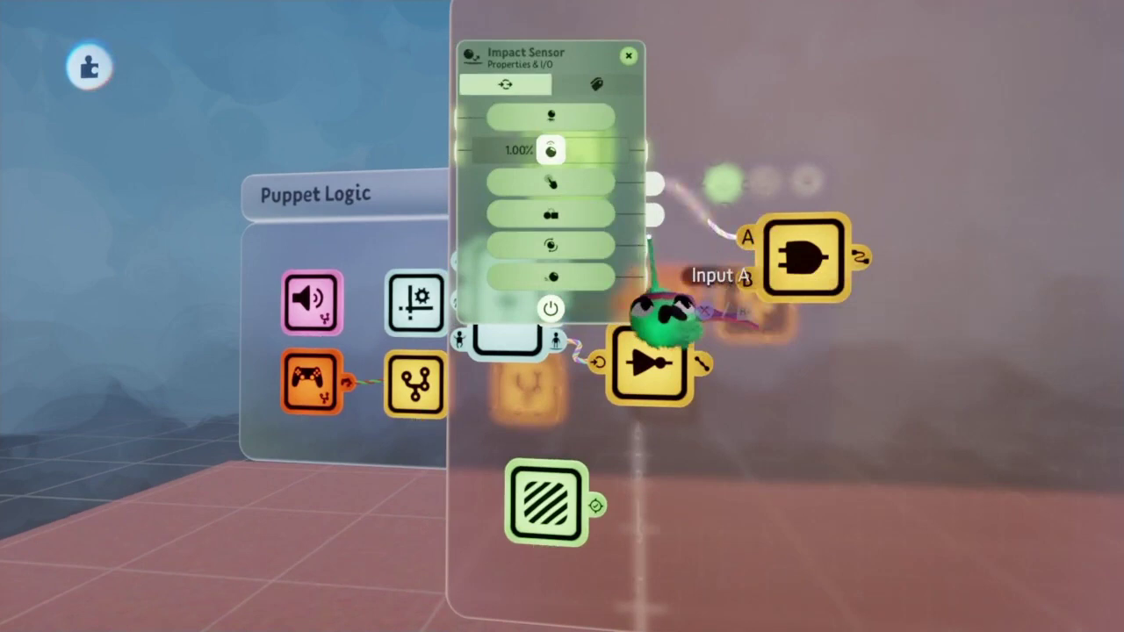
key(Escape)
click(683, 367)
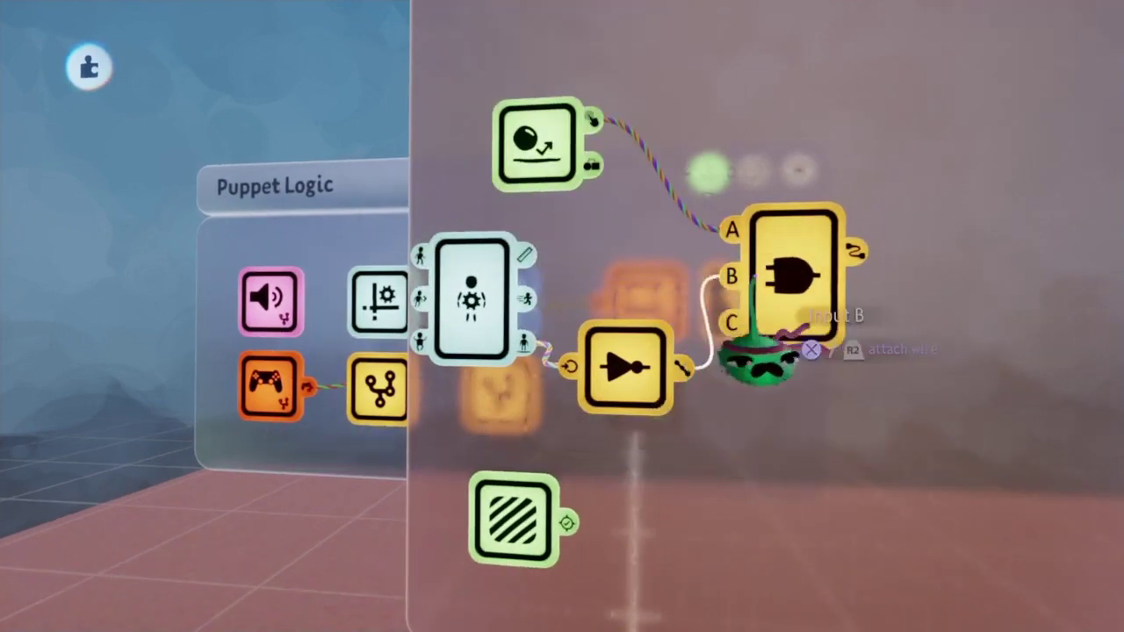
click(757, 353)
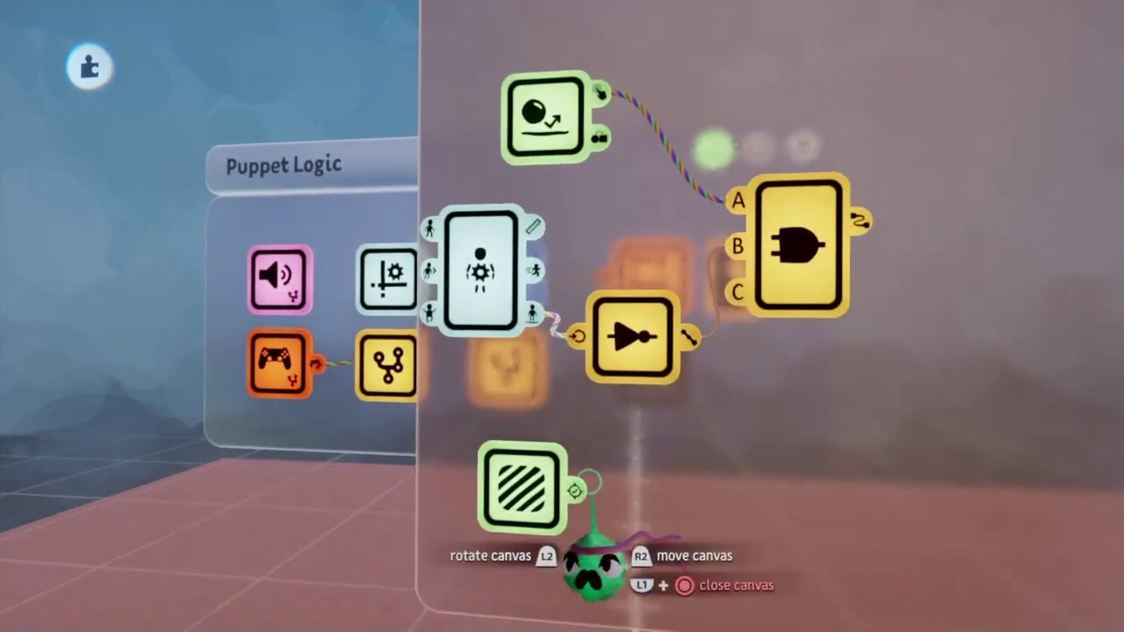
click(746, 256)
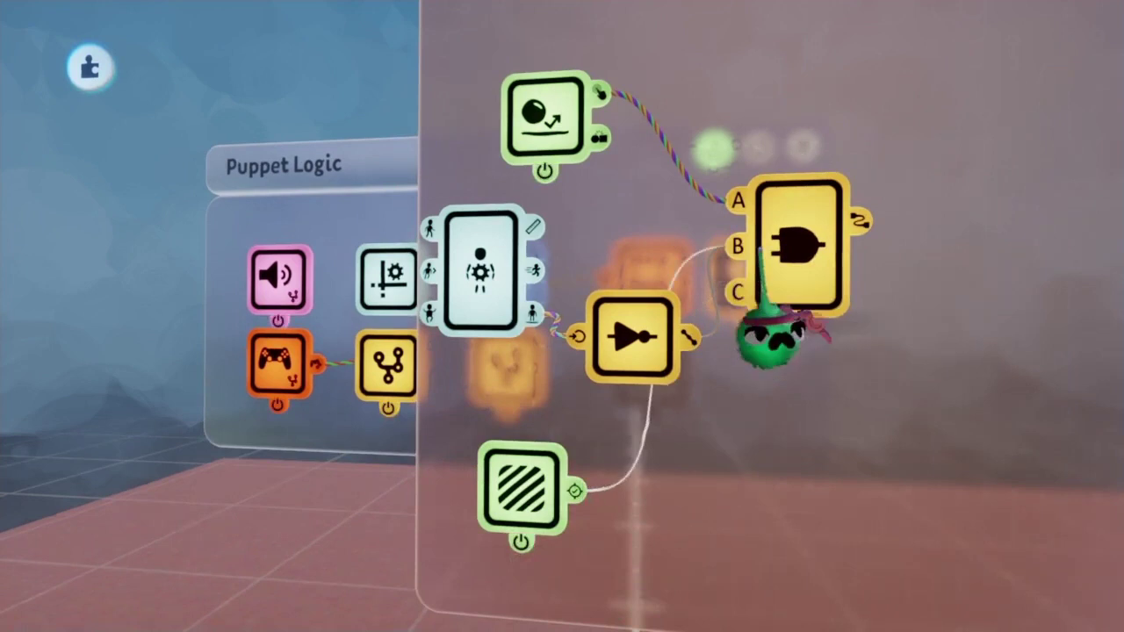
click(745, 299)
drag(615, 380, 580, 290)
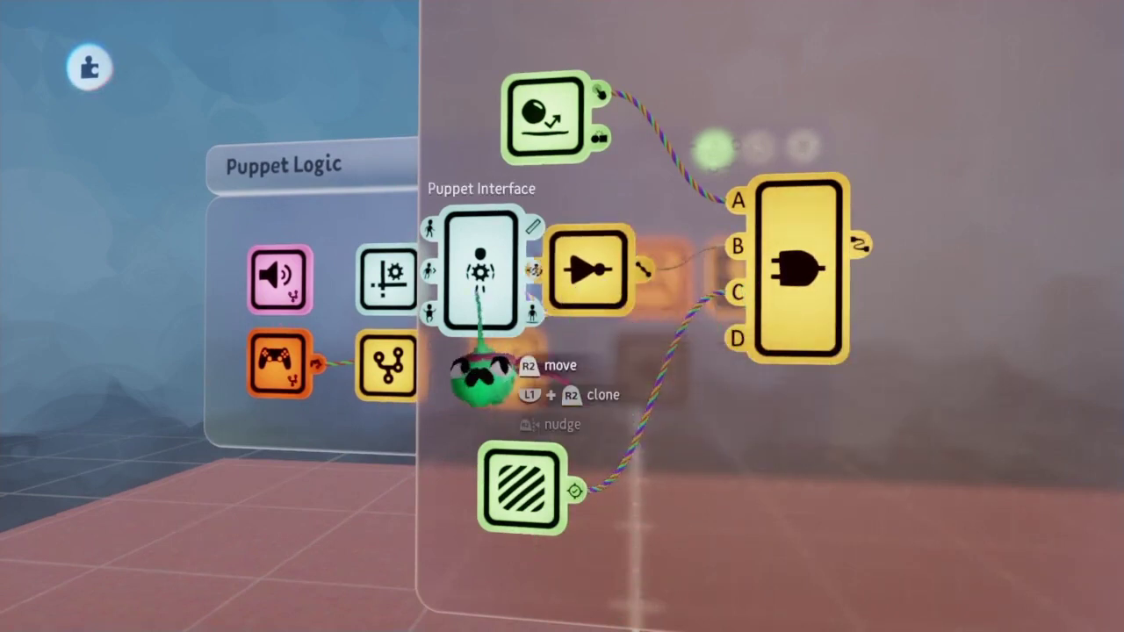
drag(465, 377, 439, 369)
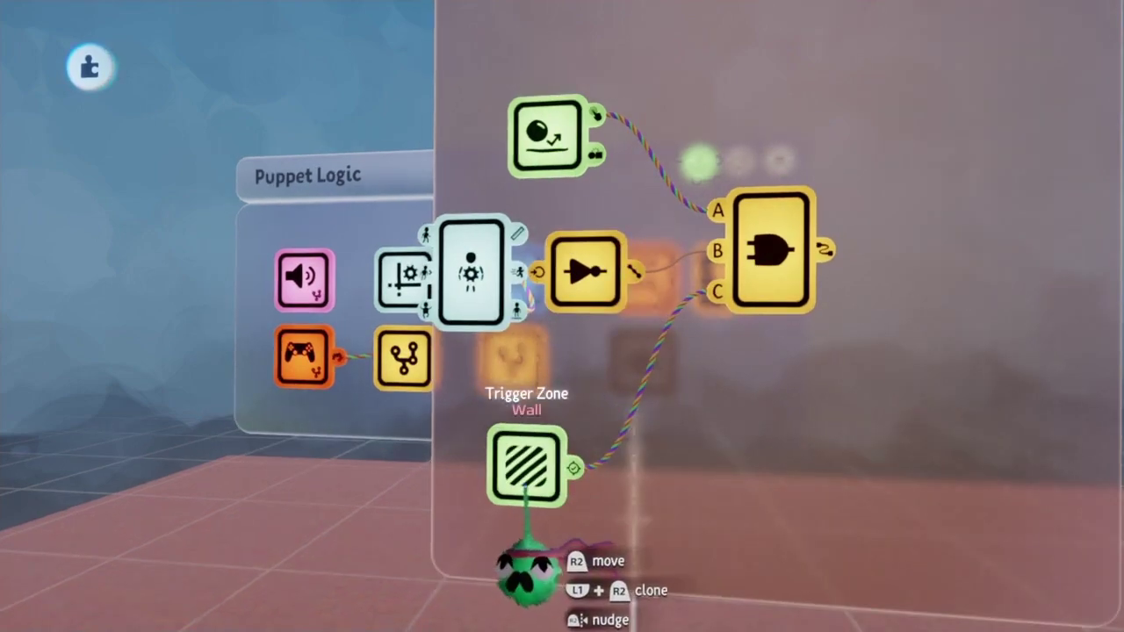
Label the wall sculpture Wall and recheck that the trigger zone detects the Wall tag
key(Escape)
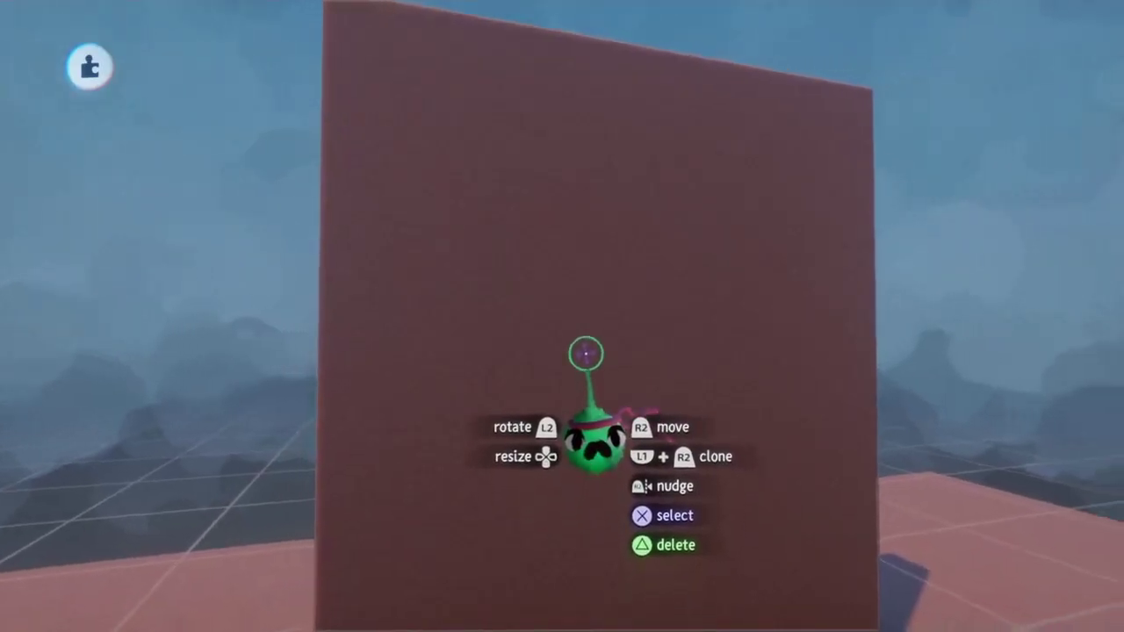
click(562, 290)
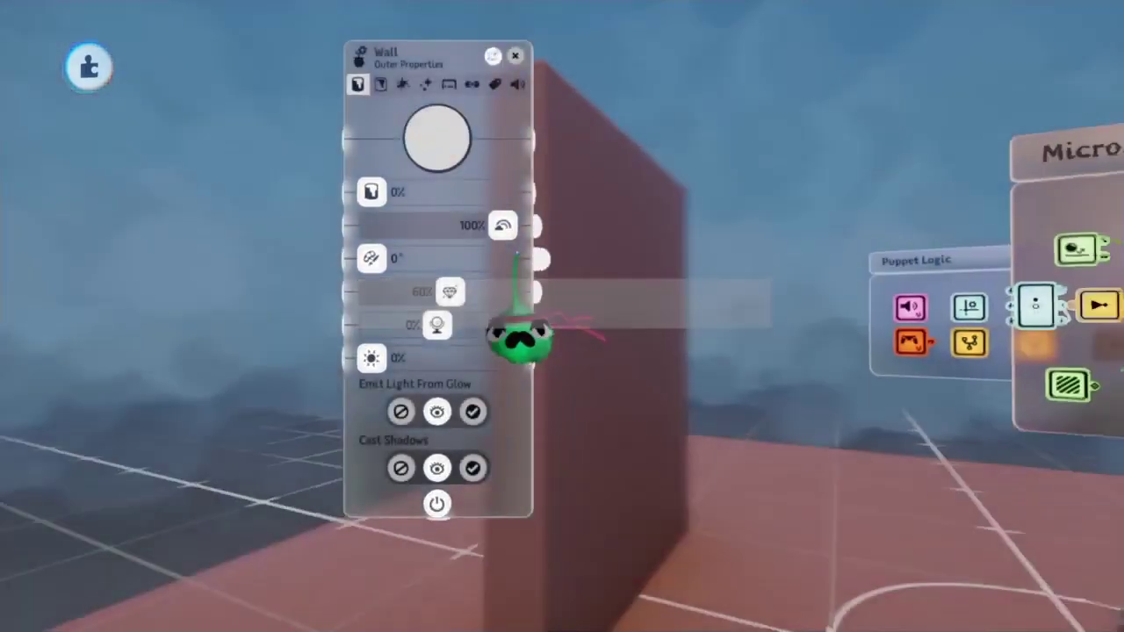
key(Escape)
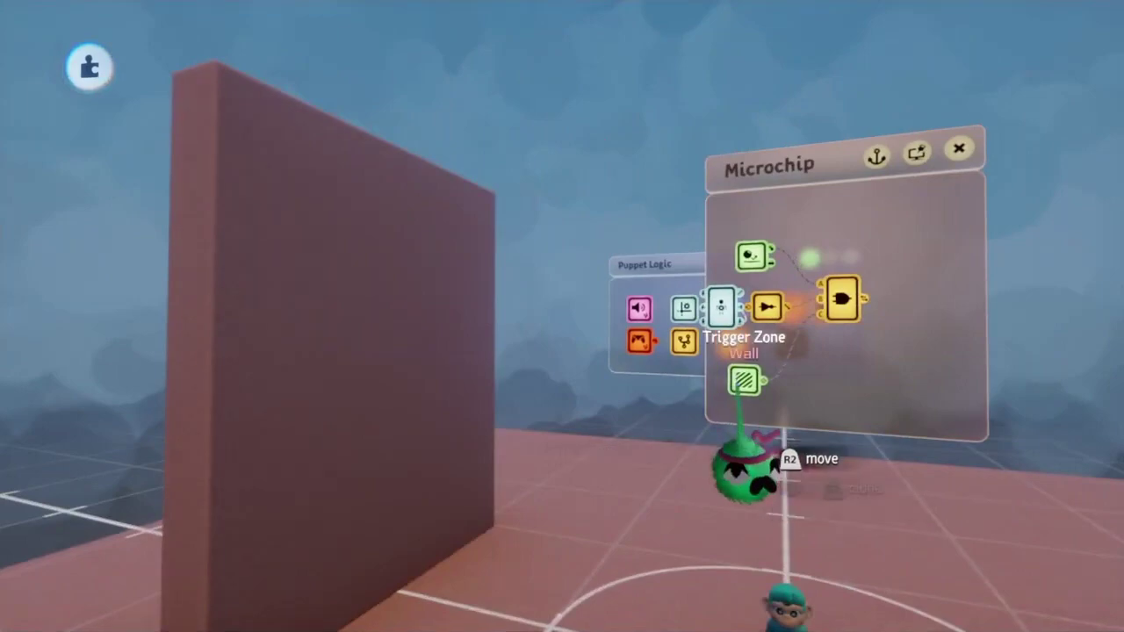
click(728, 457)
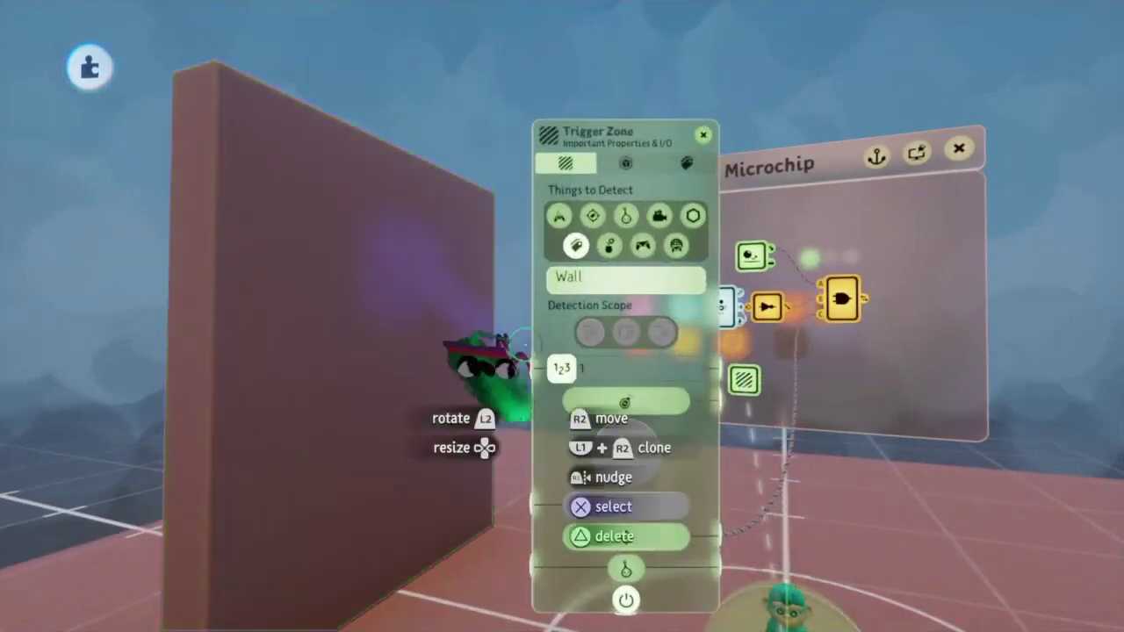
Add a Mover with 0.0 m/s forward speed and 100% strength, driven by the AND gate
key(Escape)
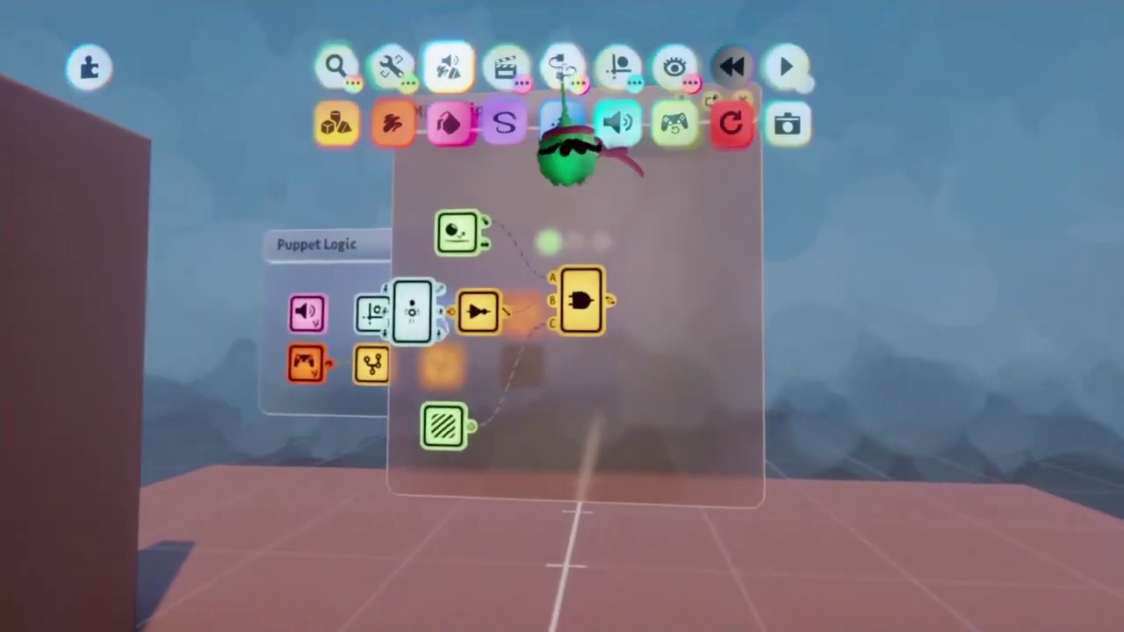
click(562, 72)
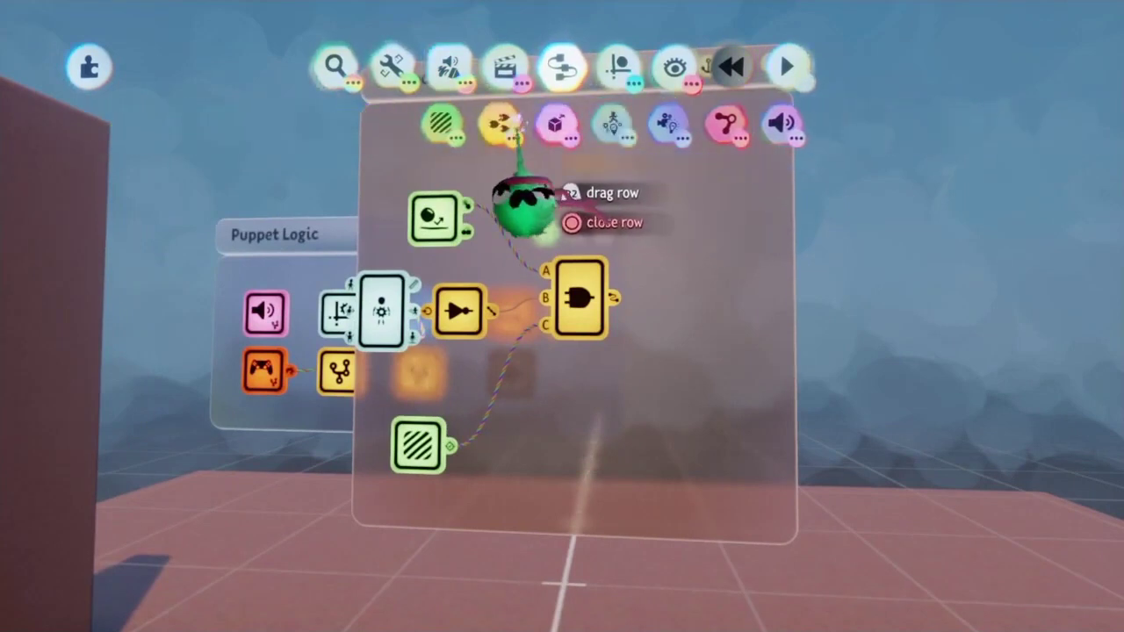
click(555, 125)
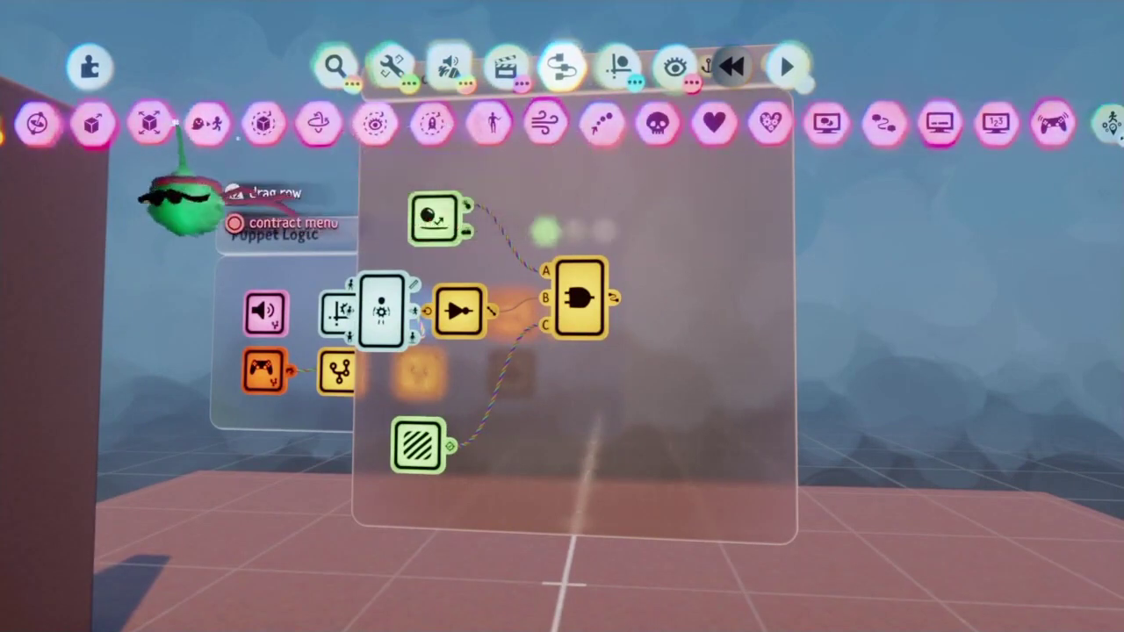
click(94, 123)
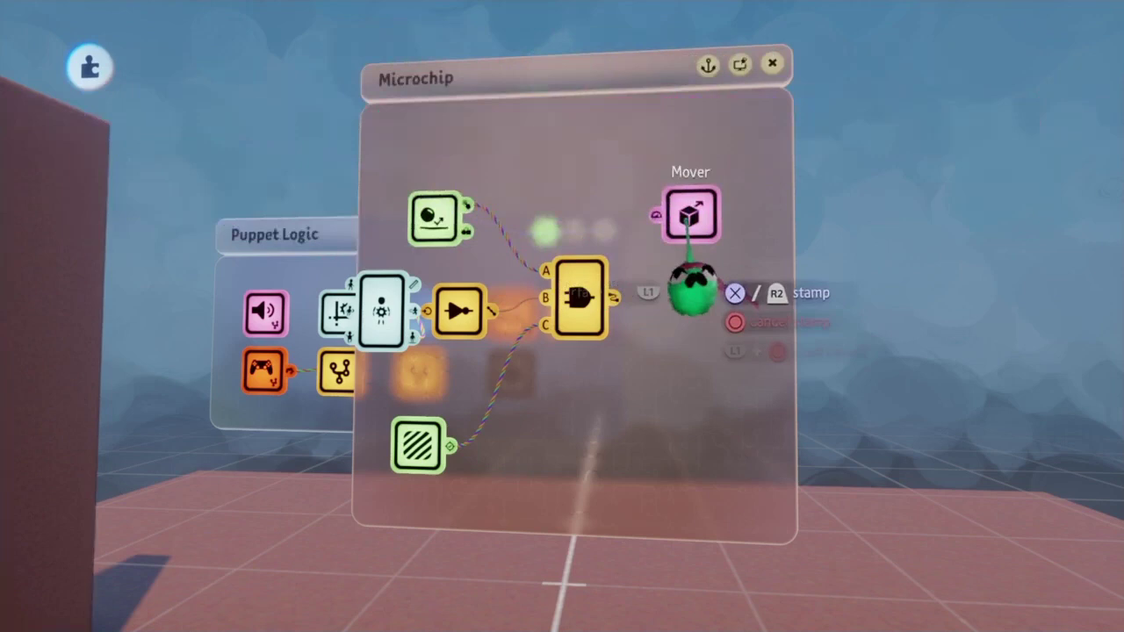
click(690, 246)
click(668, 325)
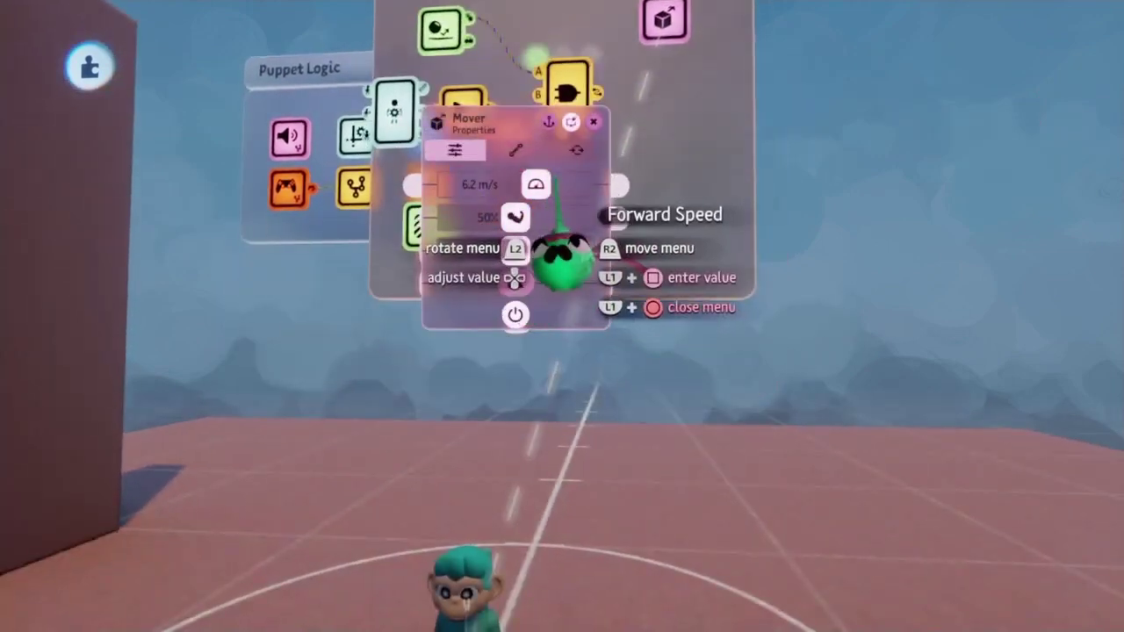
drag(515, 216, 567, 217)
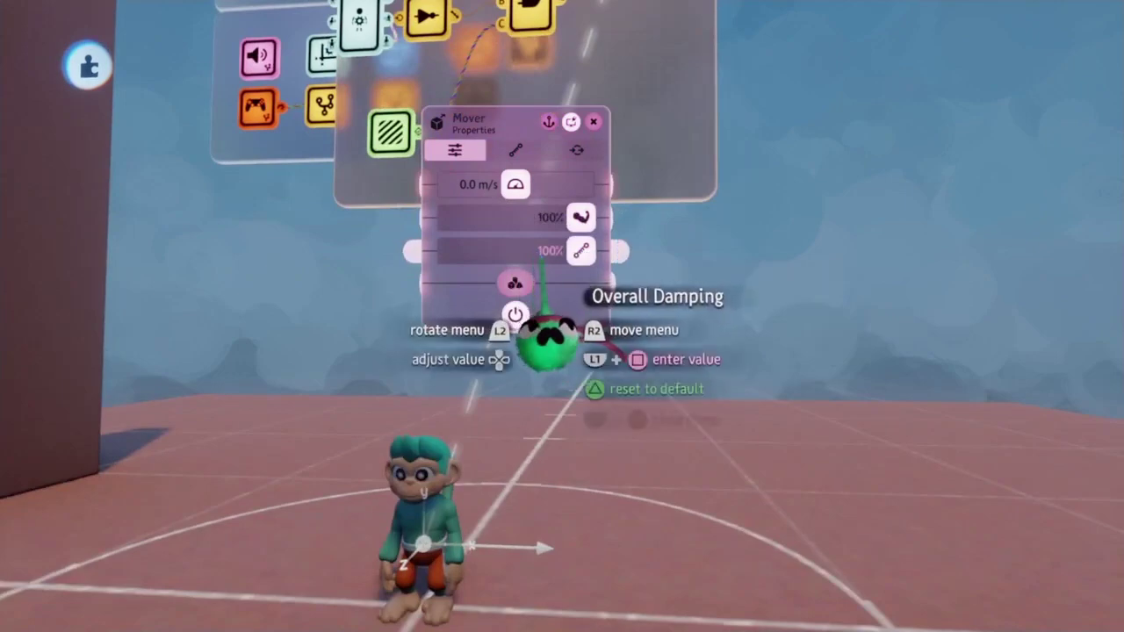
key(Escape)
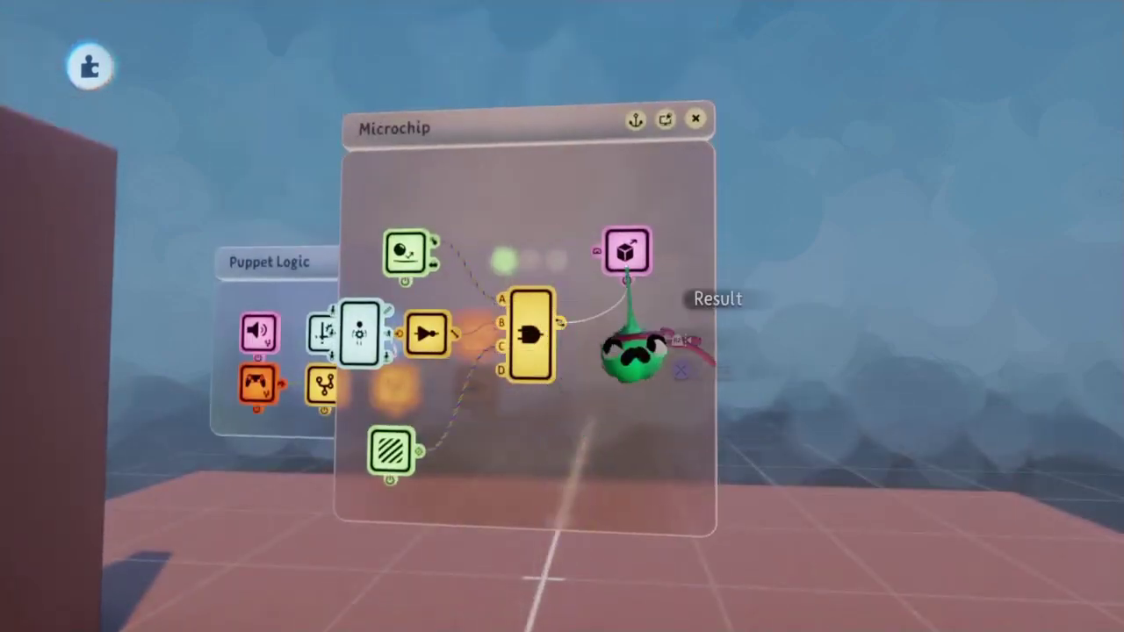
Test-play and possess the monkey so it walks up and clings to the wall
key(space)
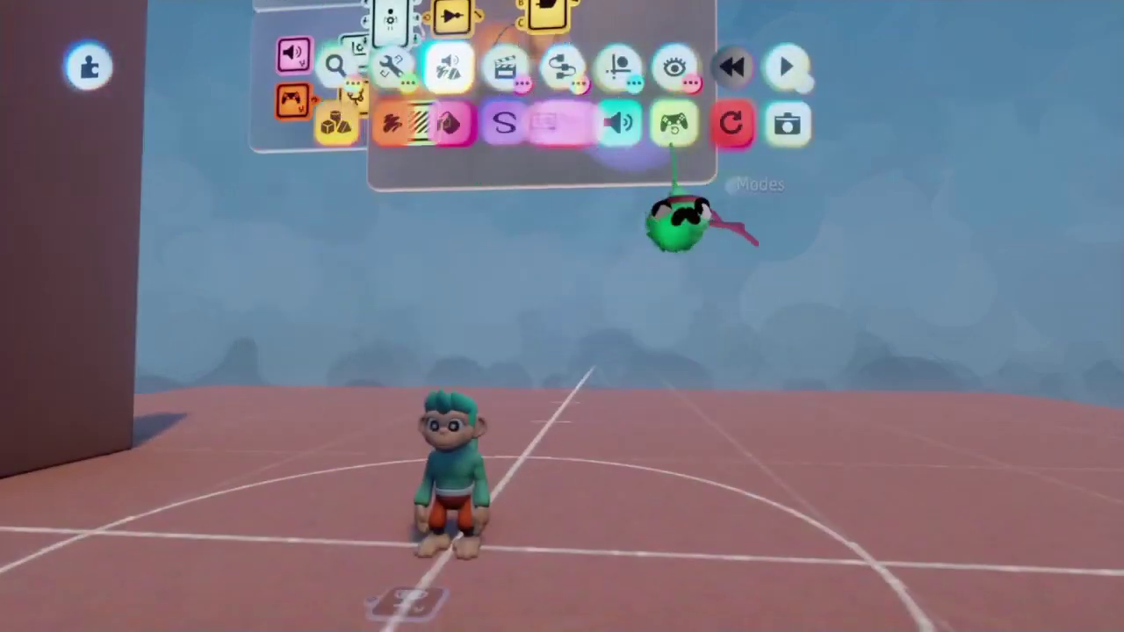
click(477, 514)
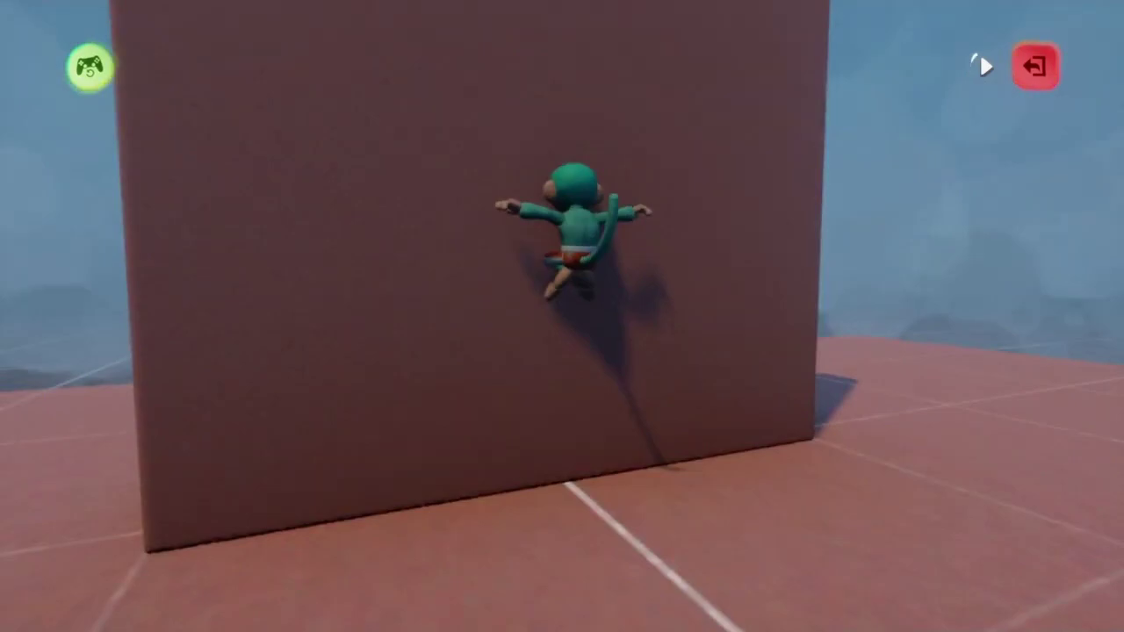
Widen the Microchip and add a Timeline Keyframe gadget next to the AND-gate logic
click(980, 50)
drag(691, 416, 993, 413)
click(504, 60)
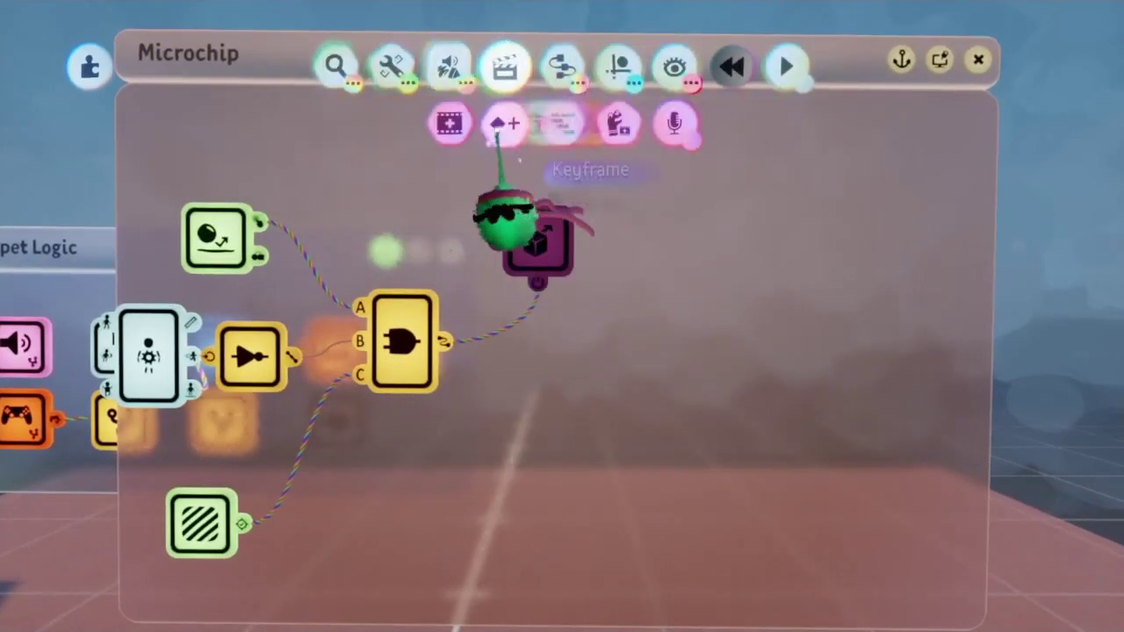
click(497, 120)
click(669, 429)
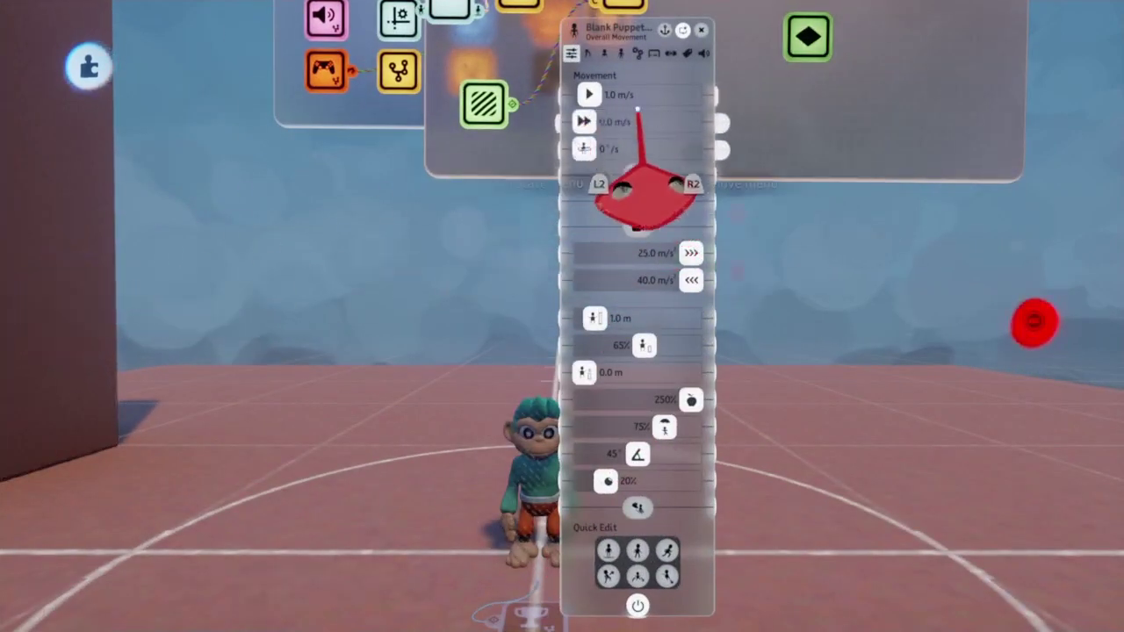
key(Escape)
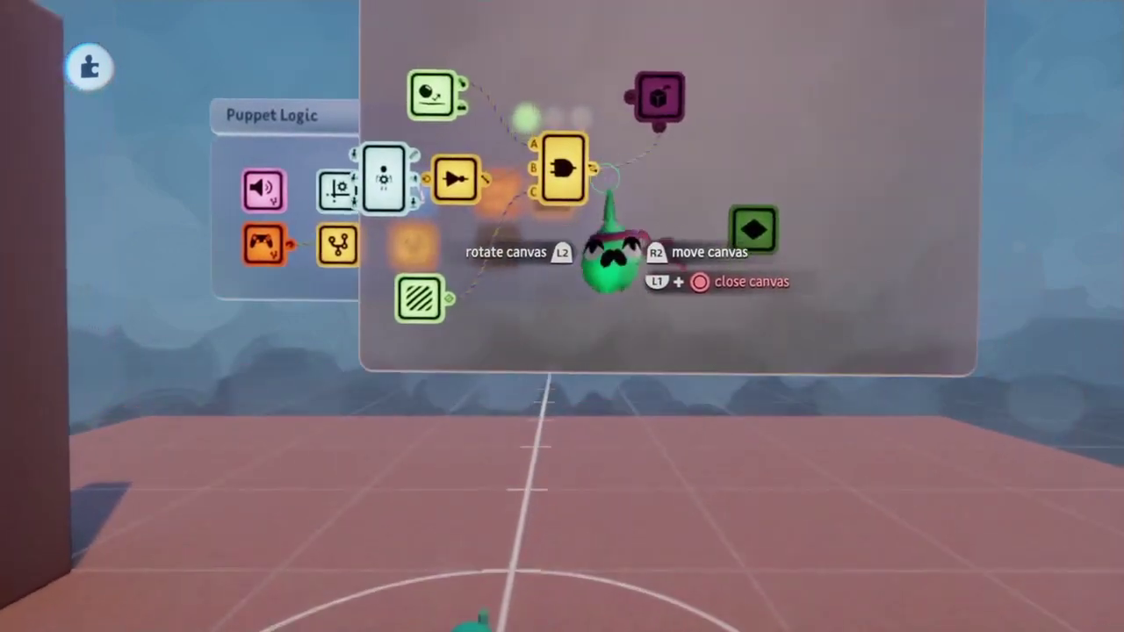
key(Escape)
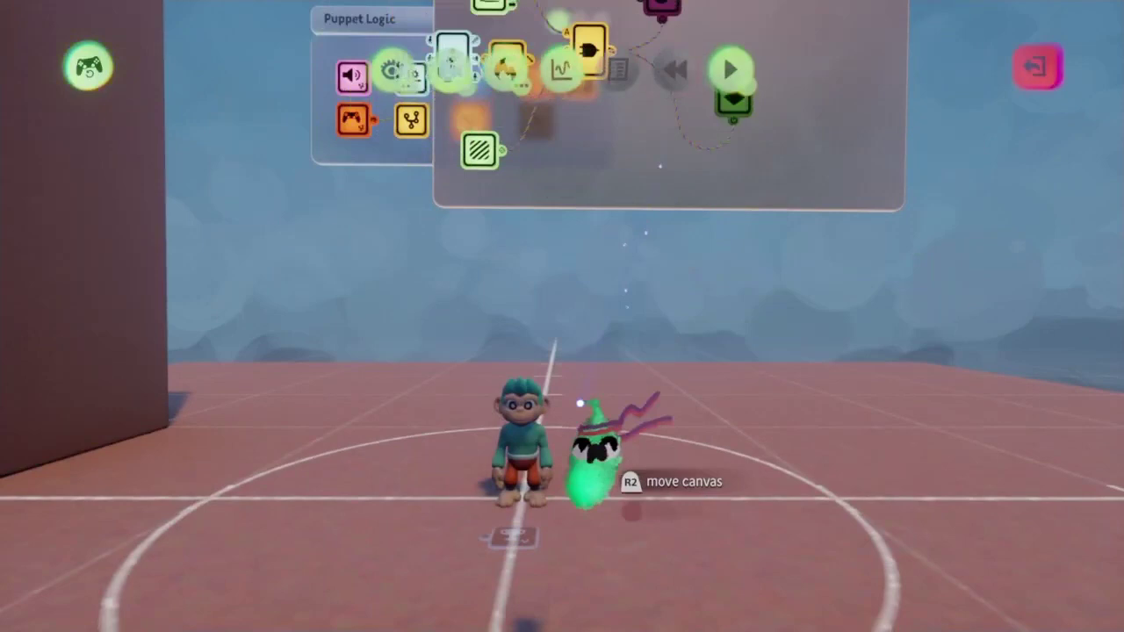
Possess the monkey to test climbing the wall, then return to editing
click(520, 518)
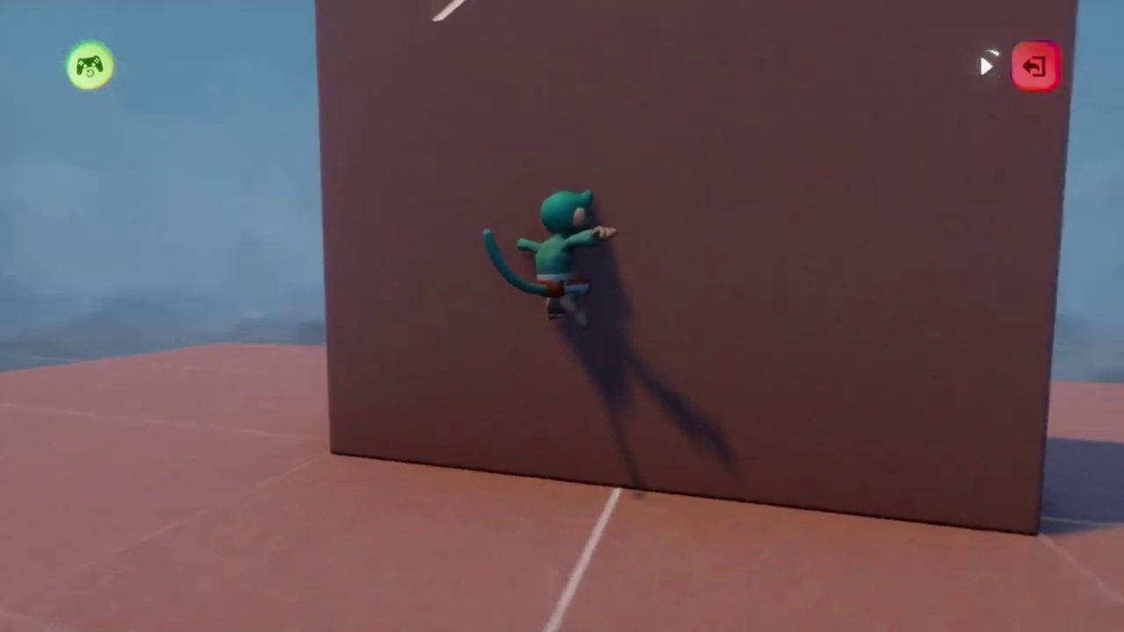
key(Escape)
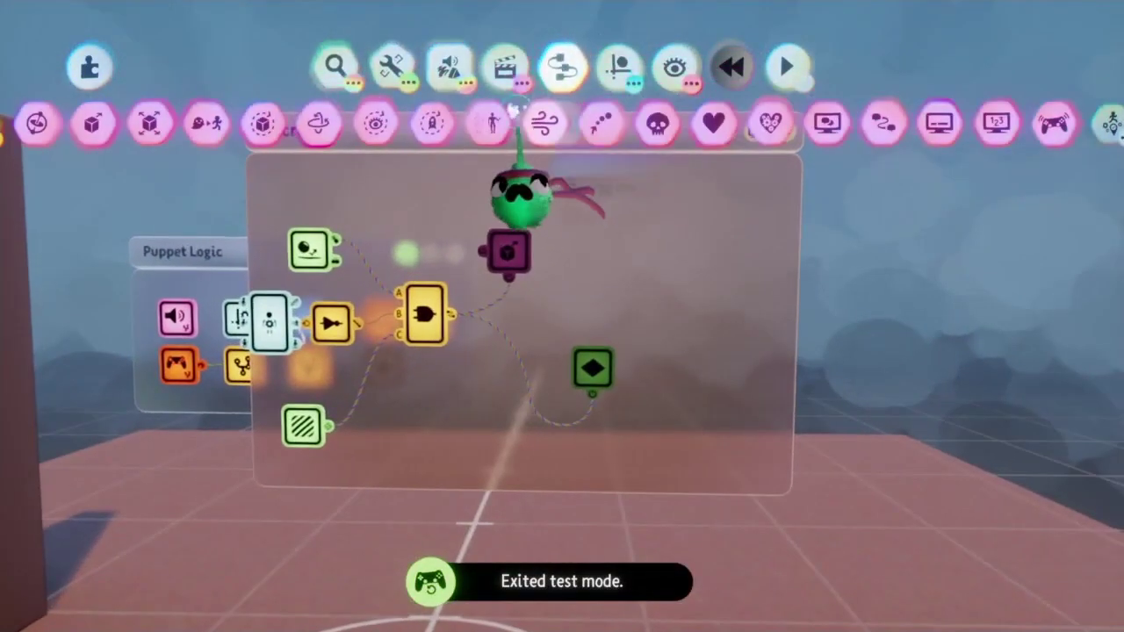
Place a Look At Rotator with 9,999.9°/s max speed and both strengths at 100%
mouse_move(520, 141)
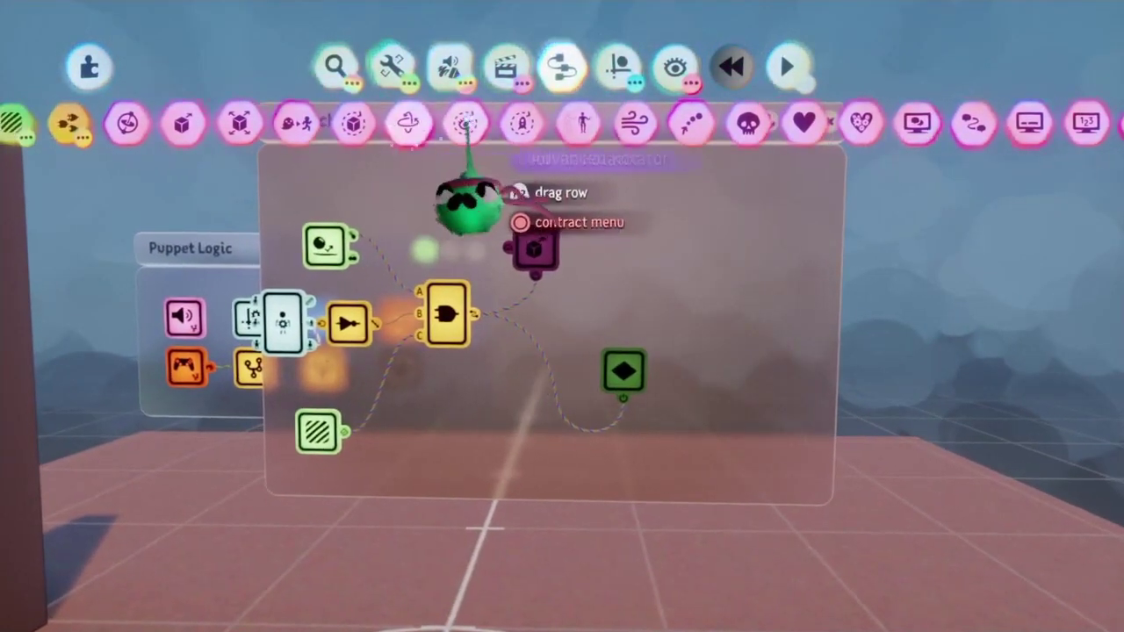
click(464, 123)
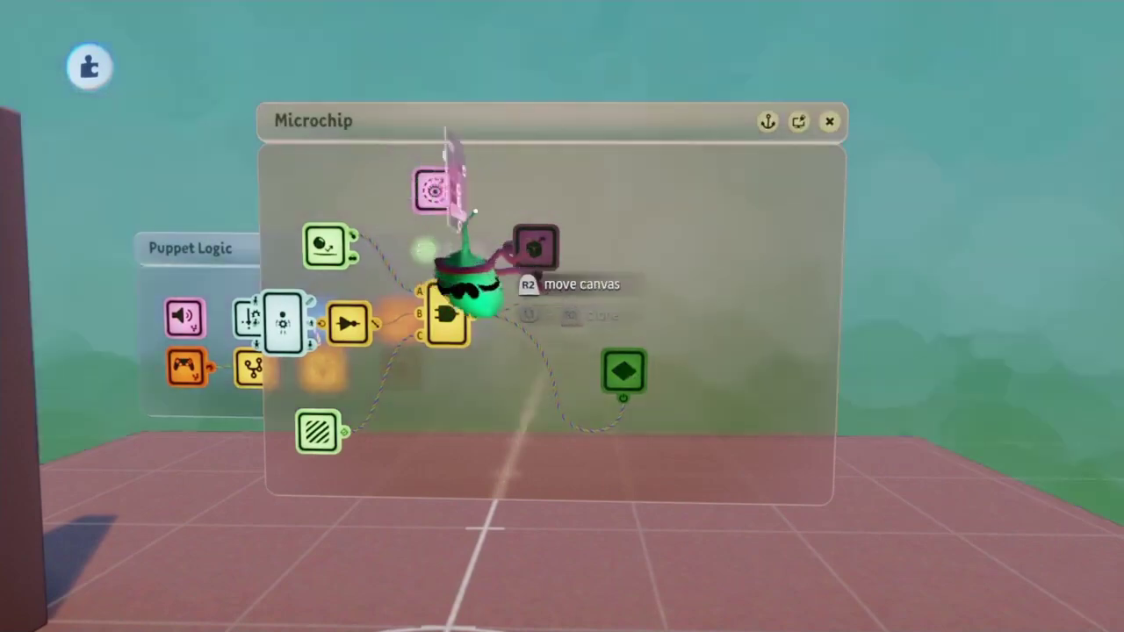
click(465, 204)
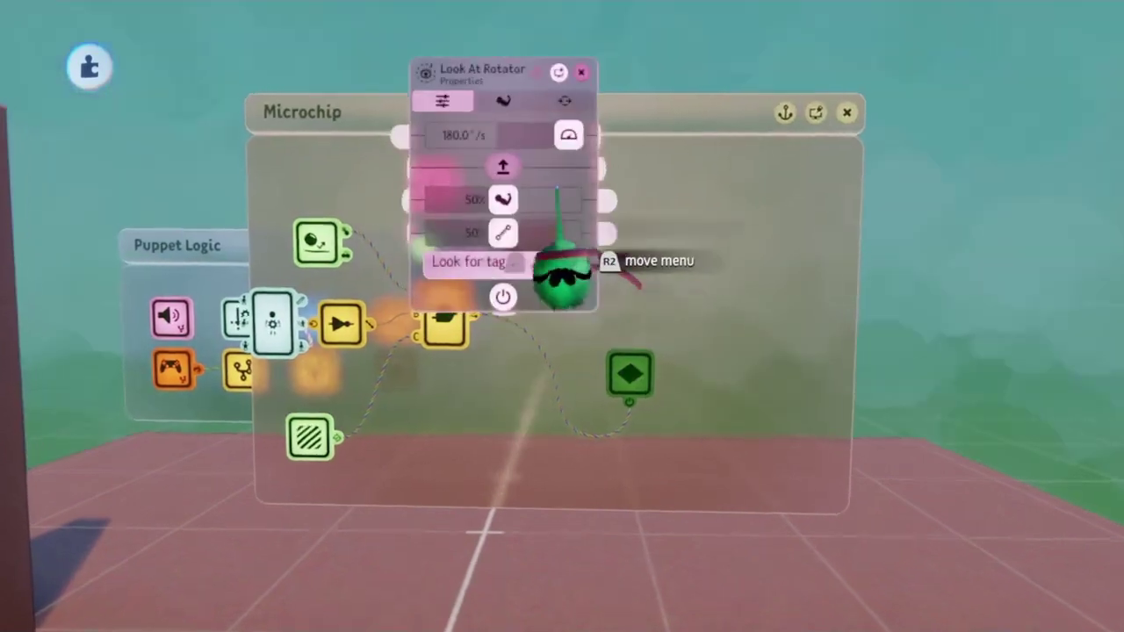
click(479, 262)
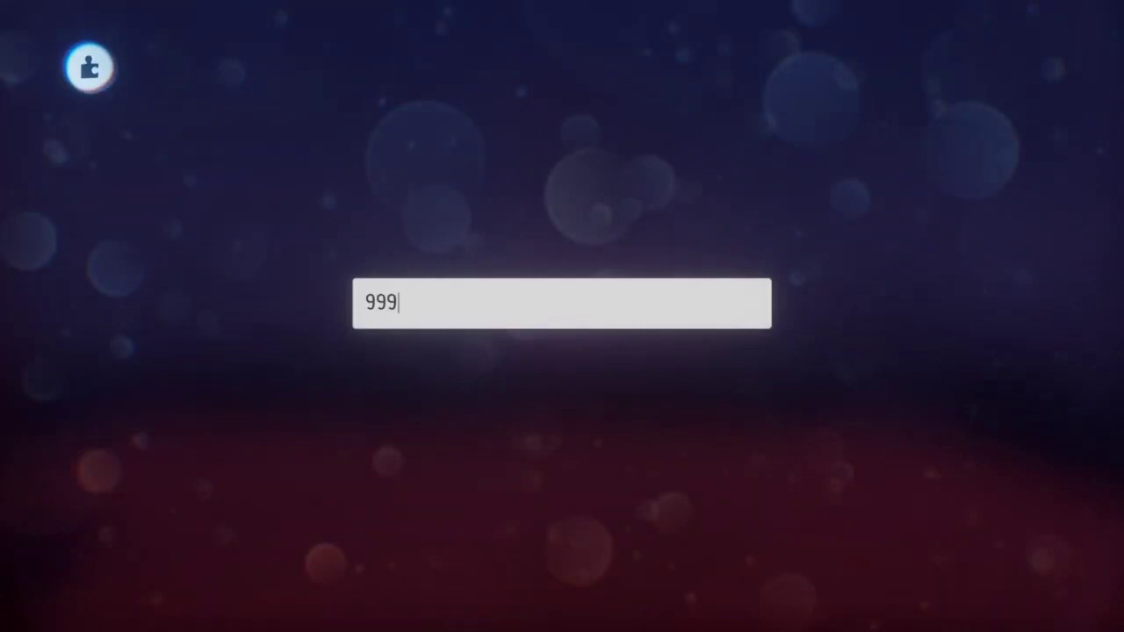
key(Return)
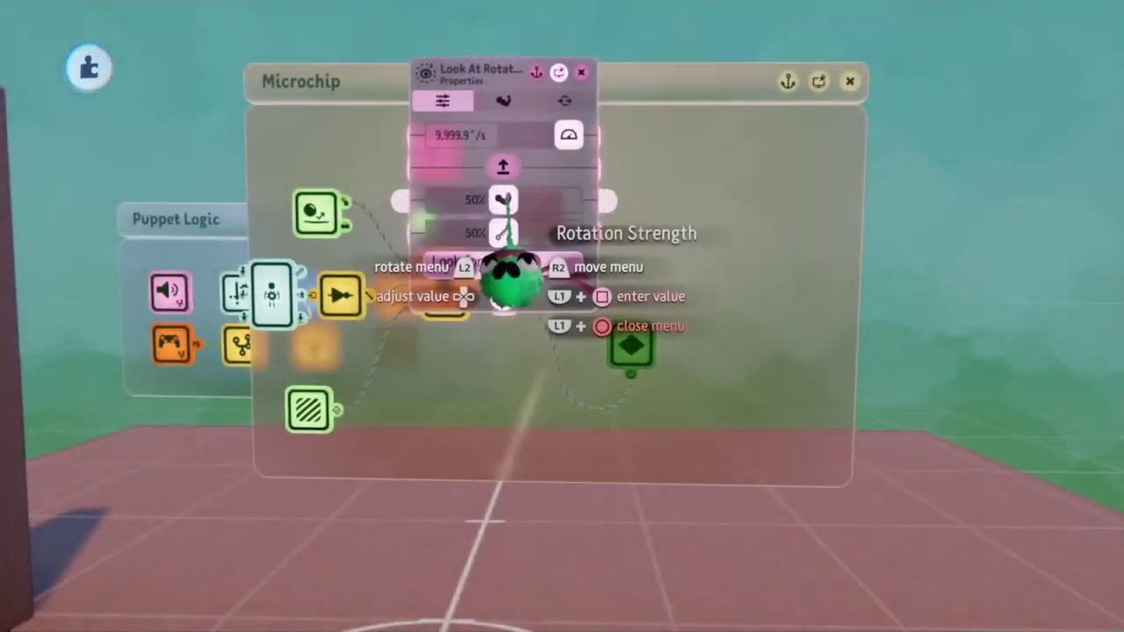
drag(505, 202, 569, 200)
drag(505, 233, 573, 233)
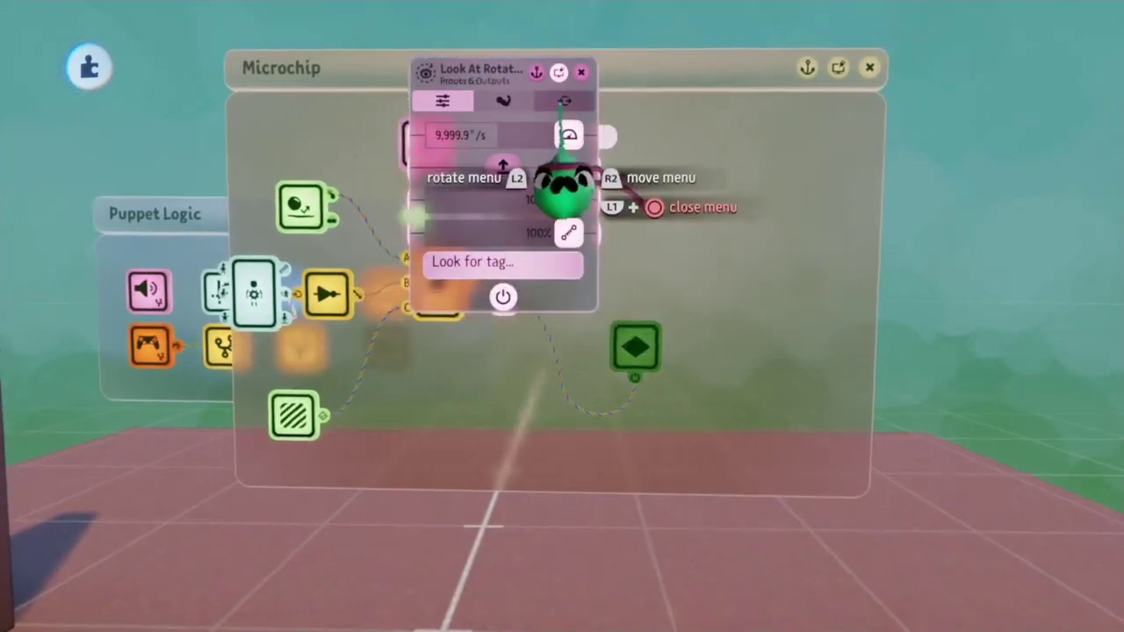
Move the rotator's settings panel aside to uncover the Microchip's gadgets
drag(492, 238, 677, 261)
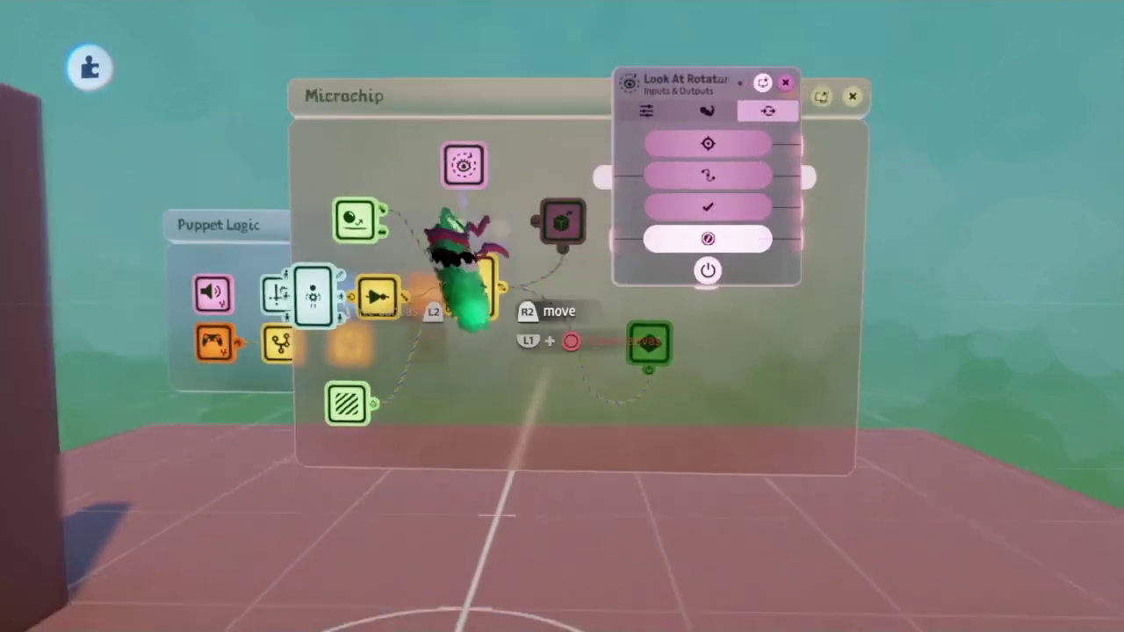
key(Tab)
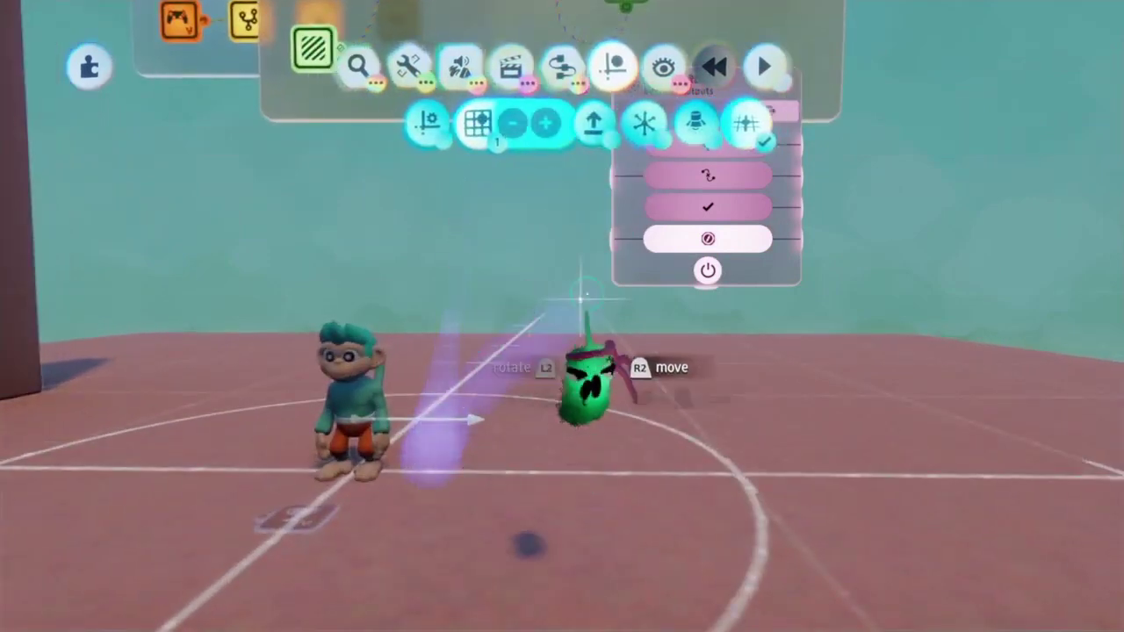
key(Escape)
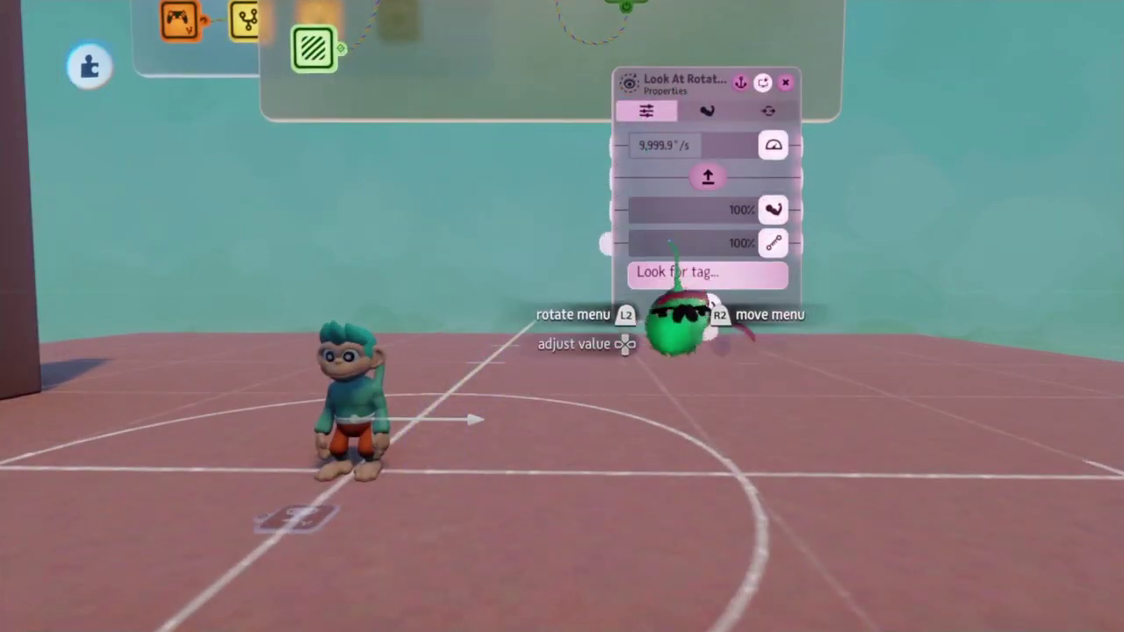
mouse_move(474, 496)
mouse_down()
mouse_move(467, 471)
mouse_move(458, 483)
mouse_up()
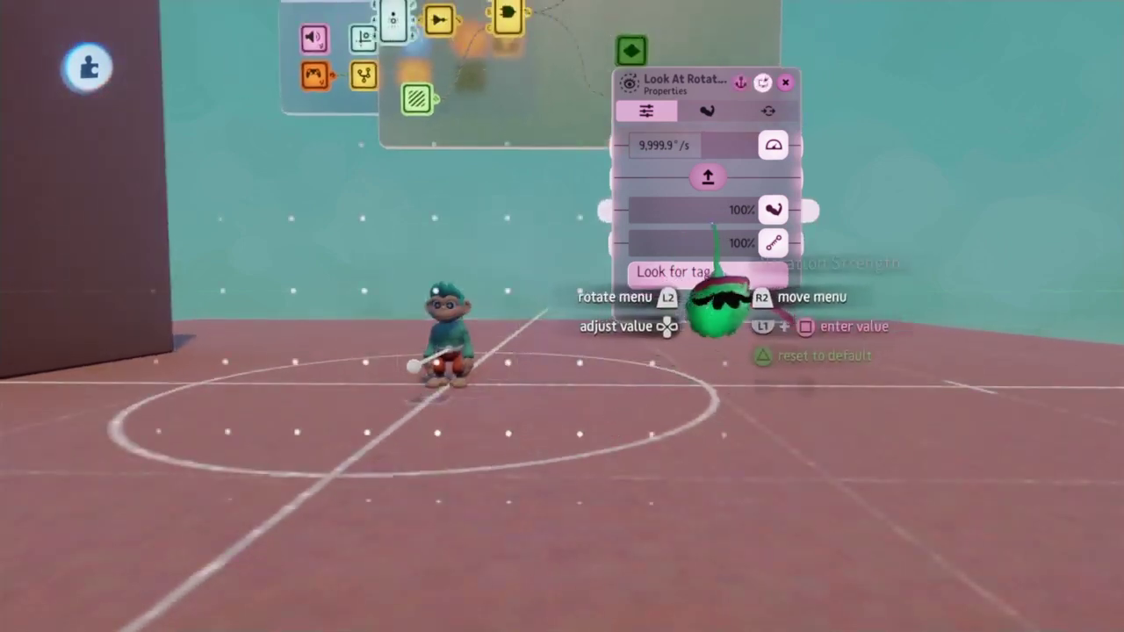
Add a Splitter for the Impact Sensor's output and shift the sensor left
click(769, 111)
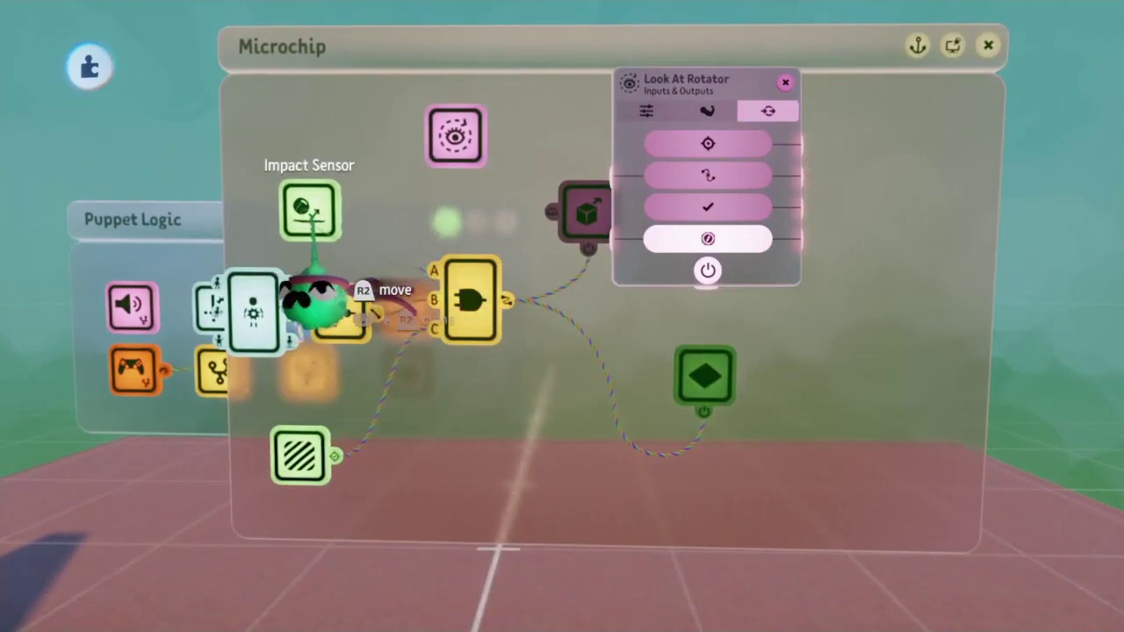
click(310, 215)
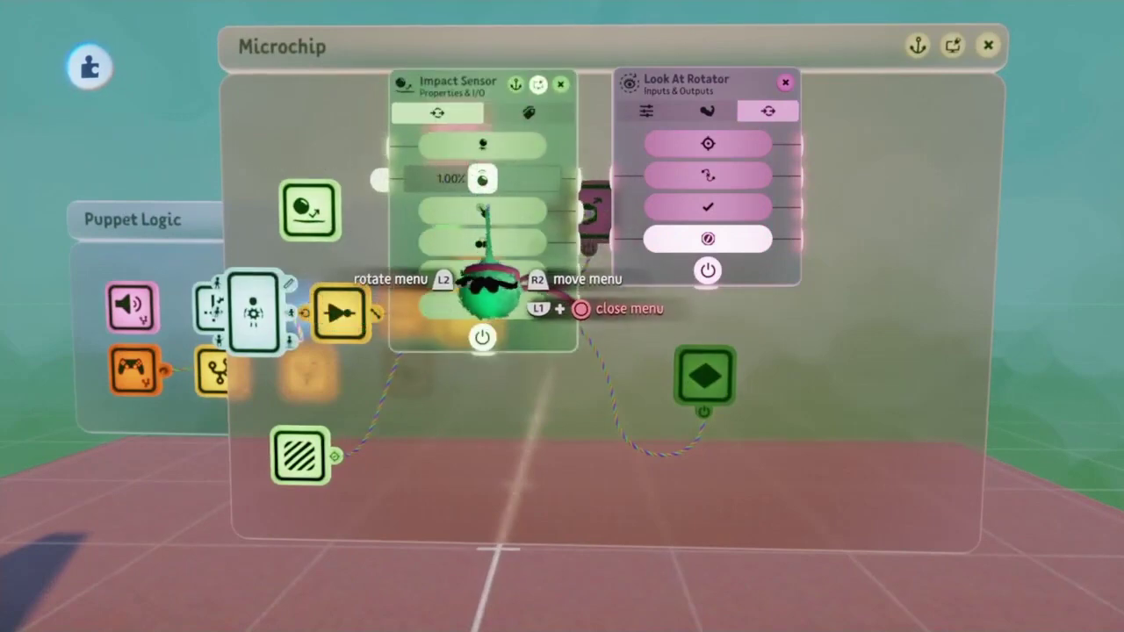
key(Escape)
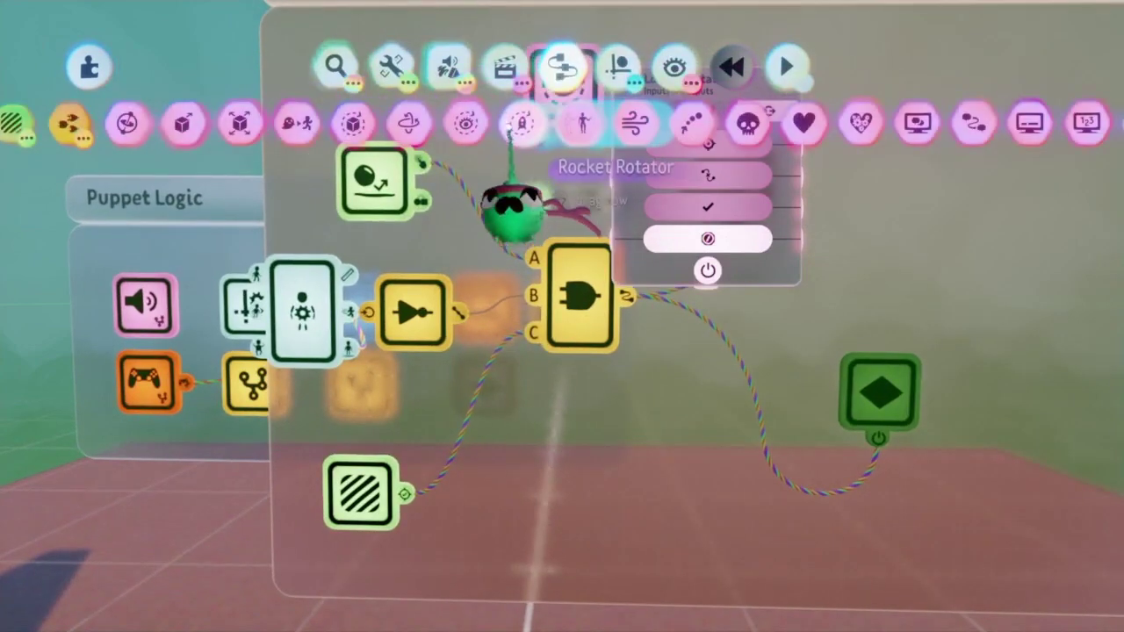
click(450, 209)
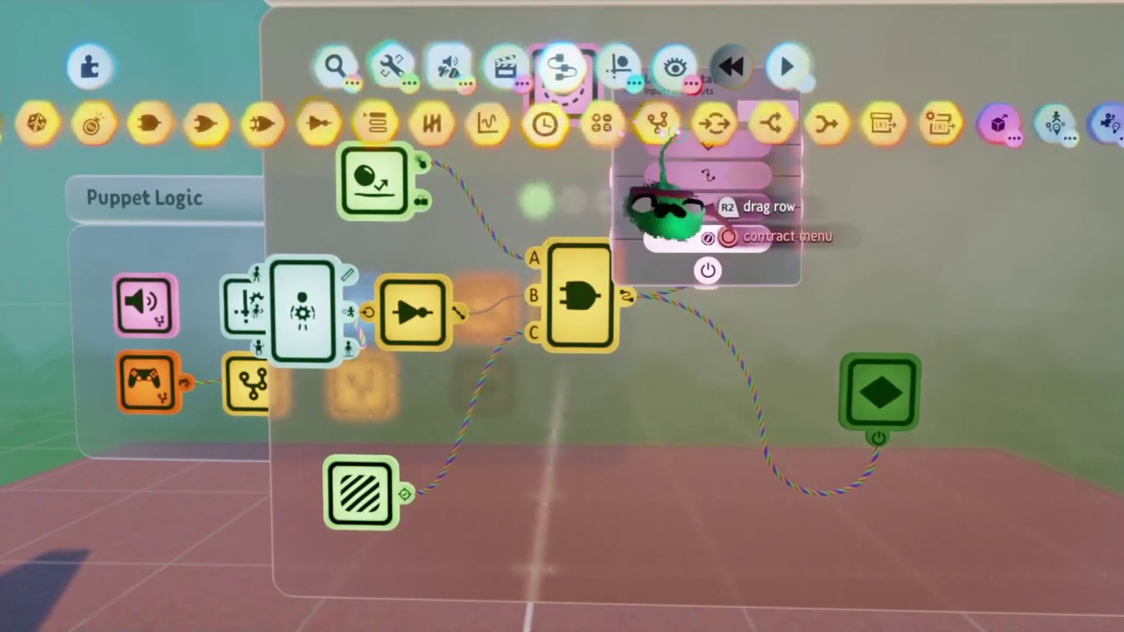
click(573, 236)
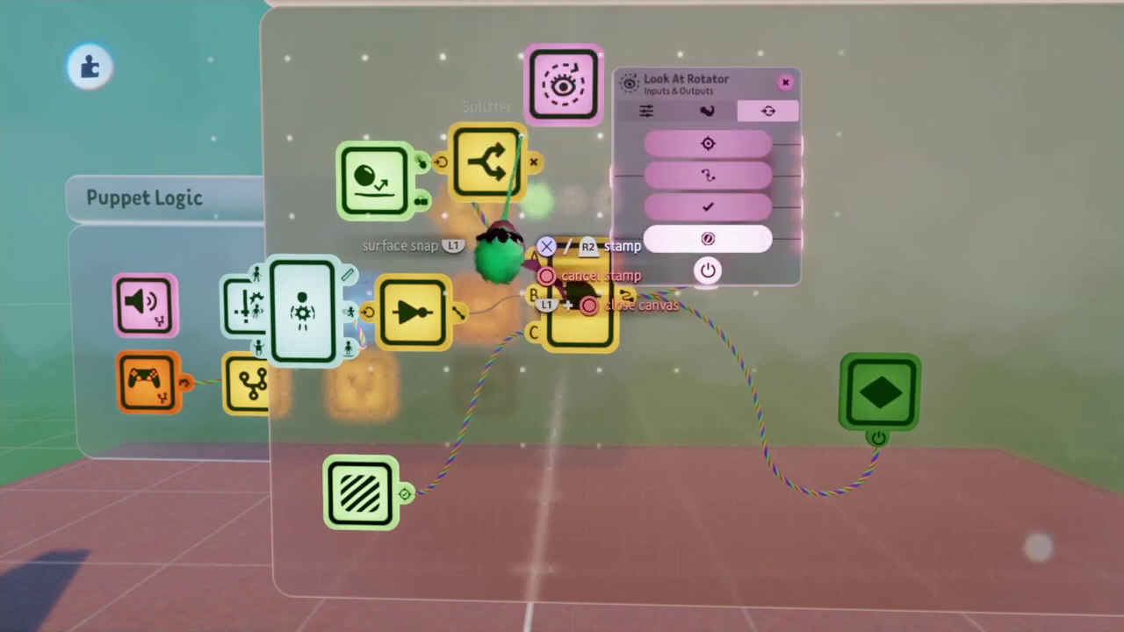
drag(406, 257, 300, 246)
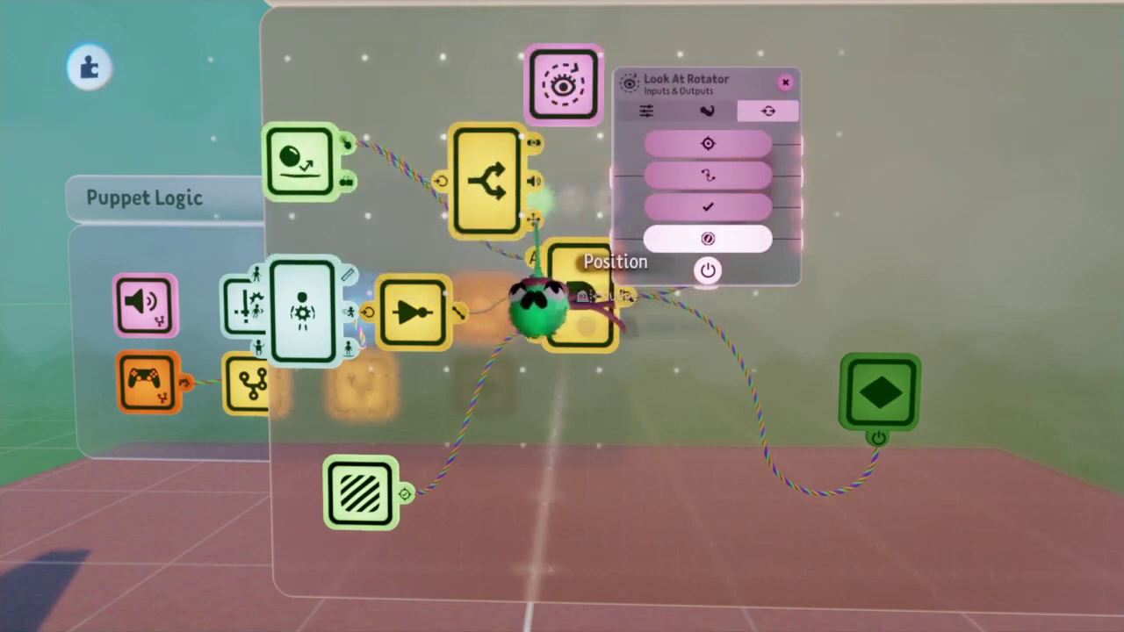
Wire the sensor's position to the rotator's Target Position and power it from the AND gate
click(577, 296)
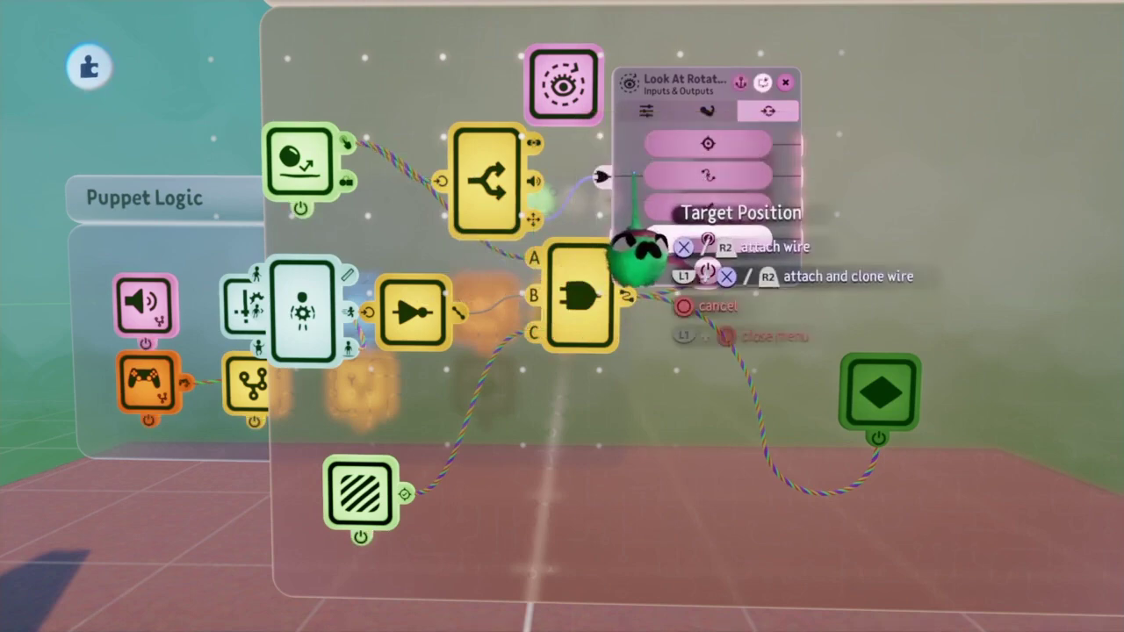
click(667, 246)
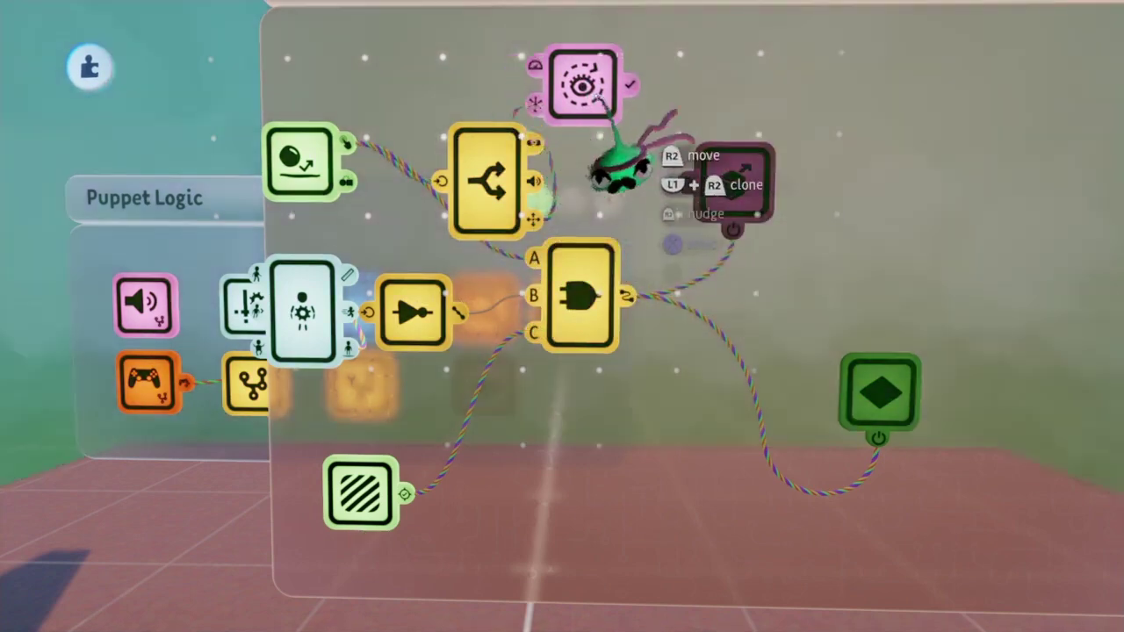
drag(597, 110, 631, 141)
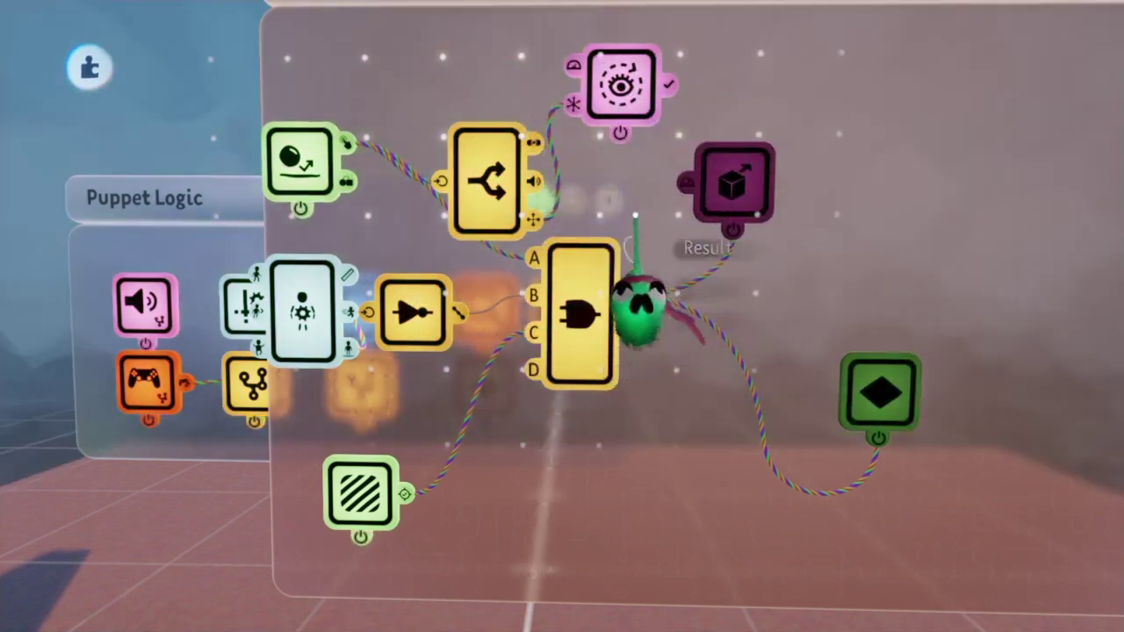
click(625, 250)
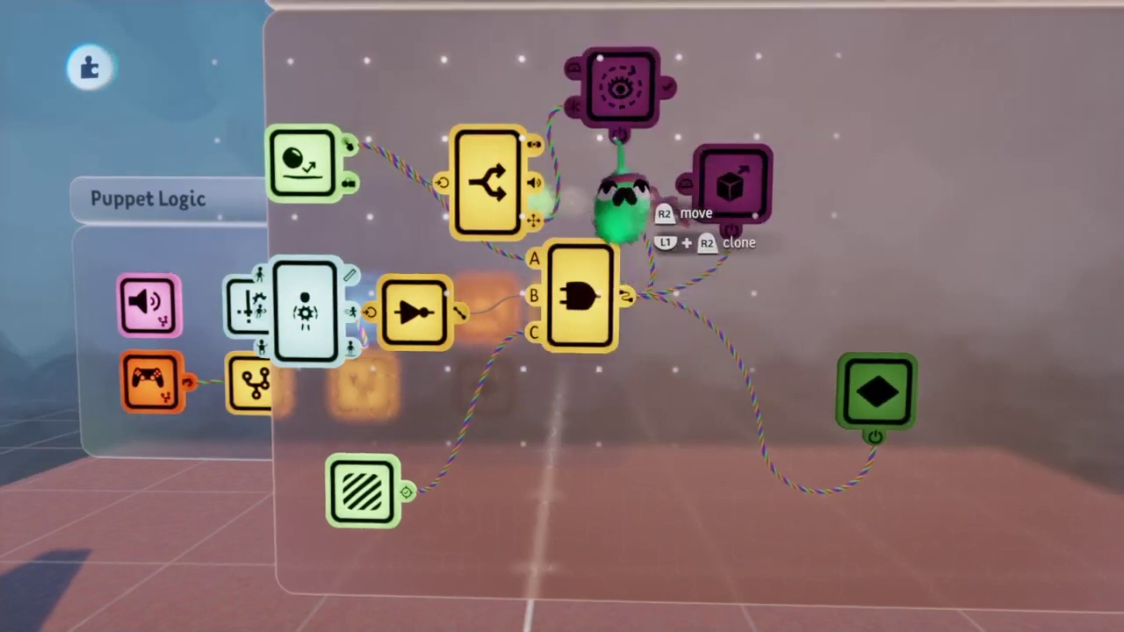
middle_drag(625, 202, 572, 188)
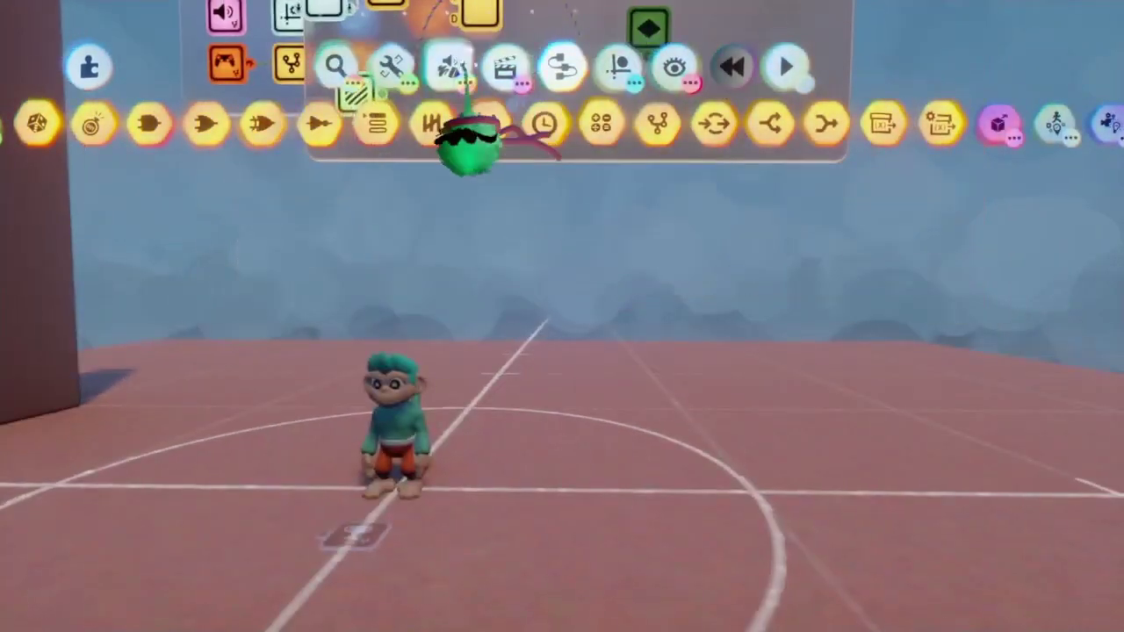
Play-test the monkey puppet, running it into the walls and climbing the tall wall across several restarts
click(673, 117)
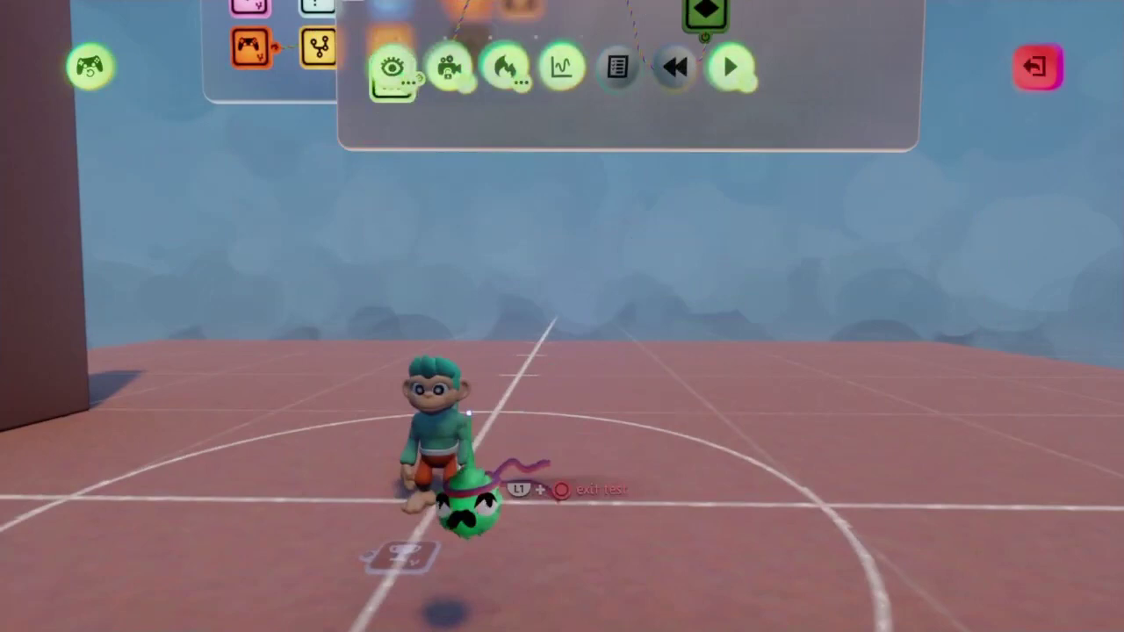
key(Up)
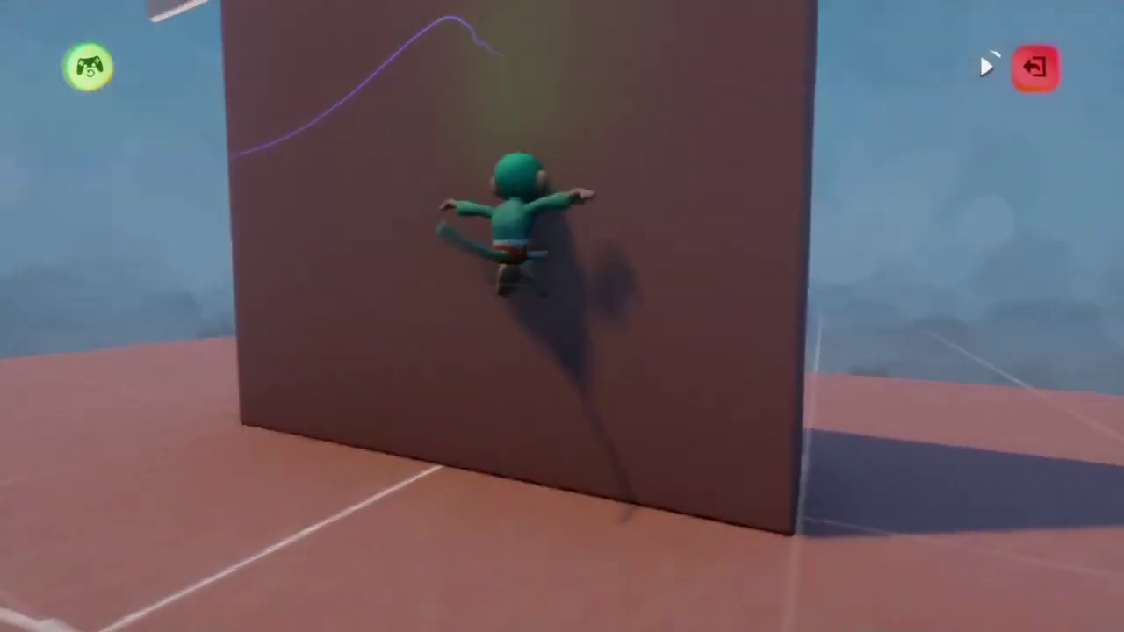
key(Escape)
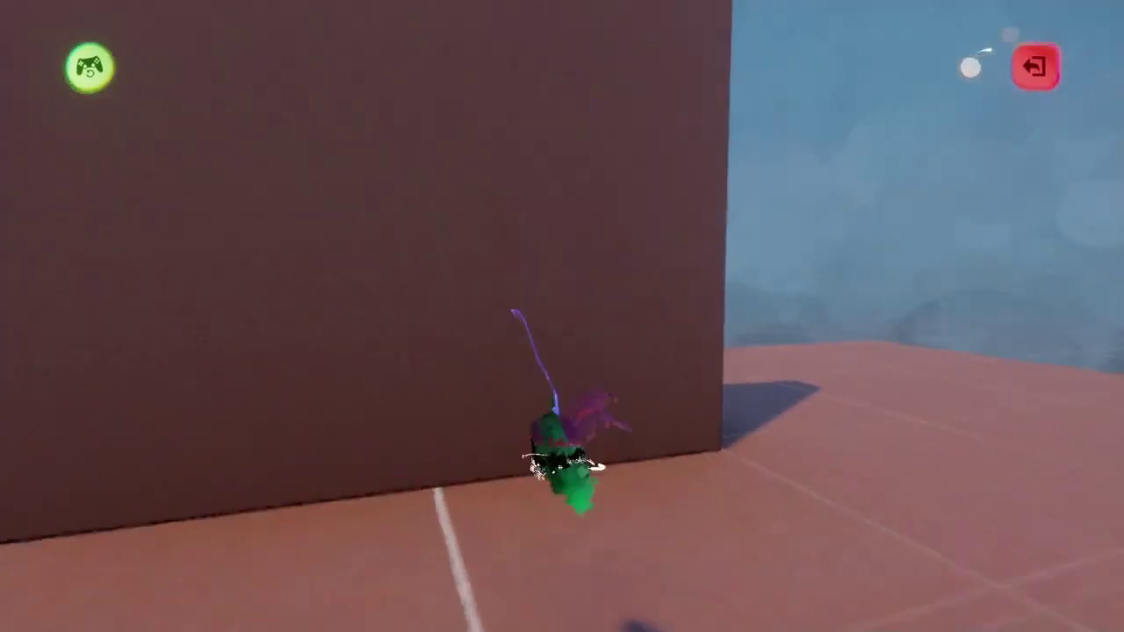
key(Up)
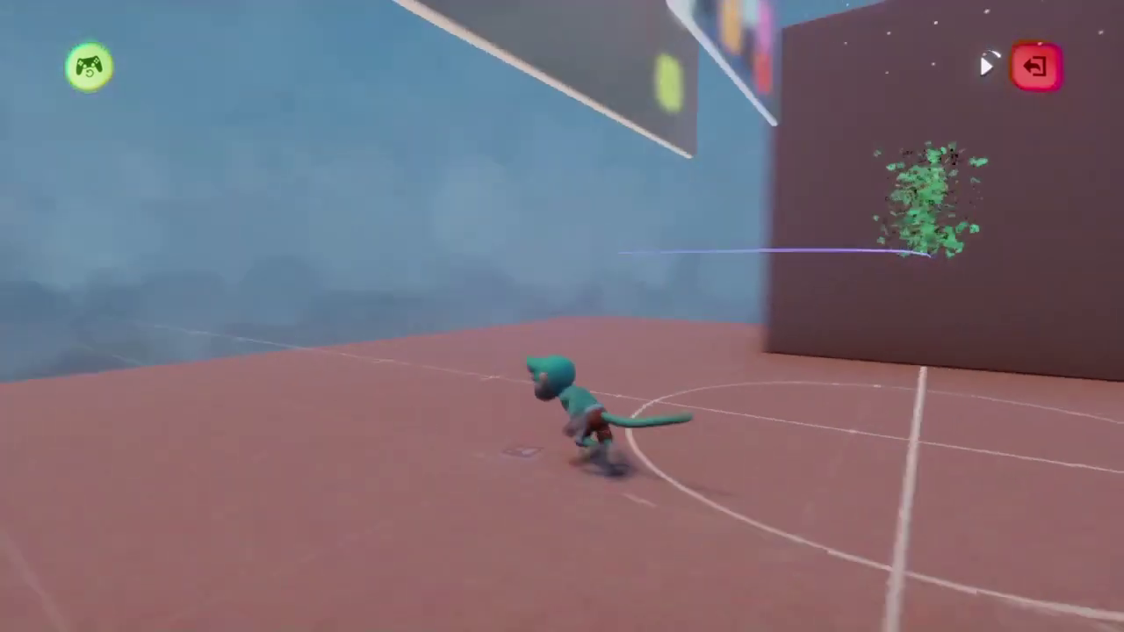
key(Up)
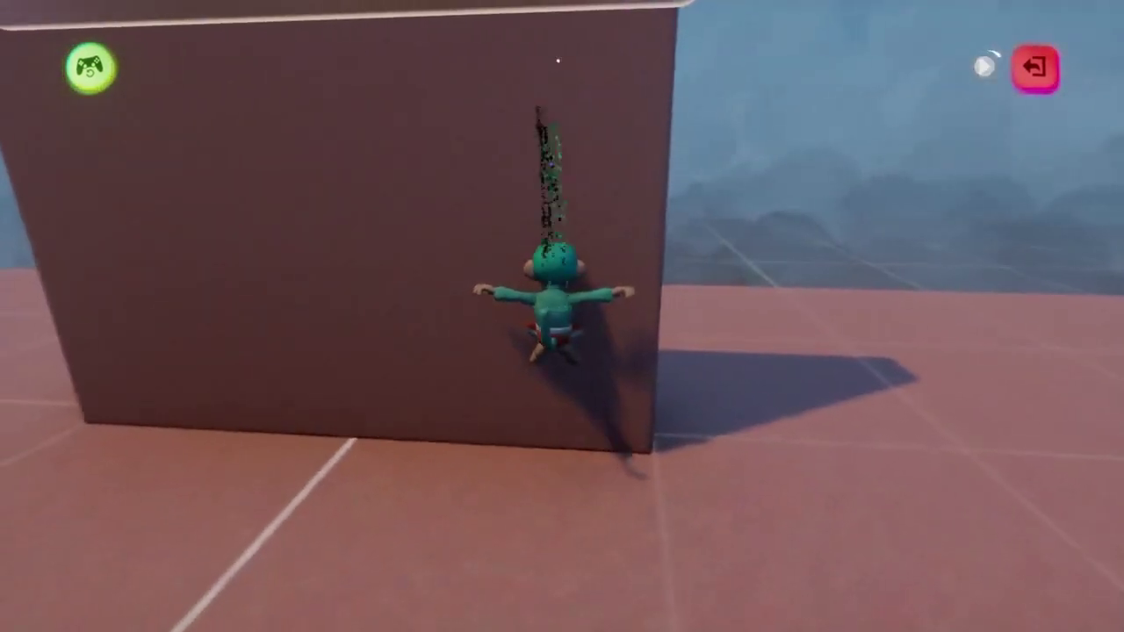
key(Escape)
key(Up)
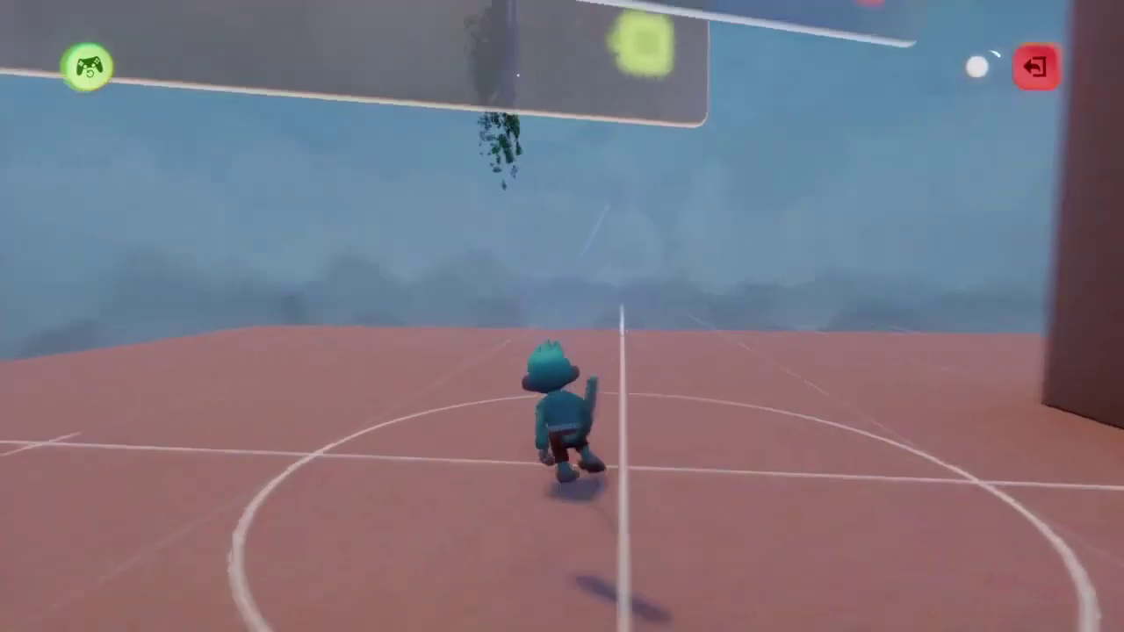
key(Up)
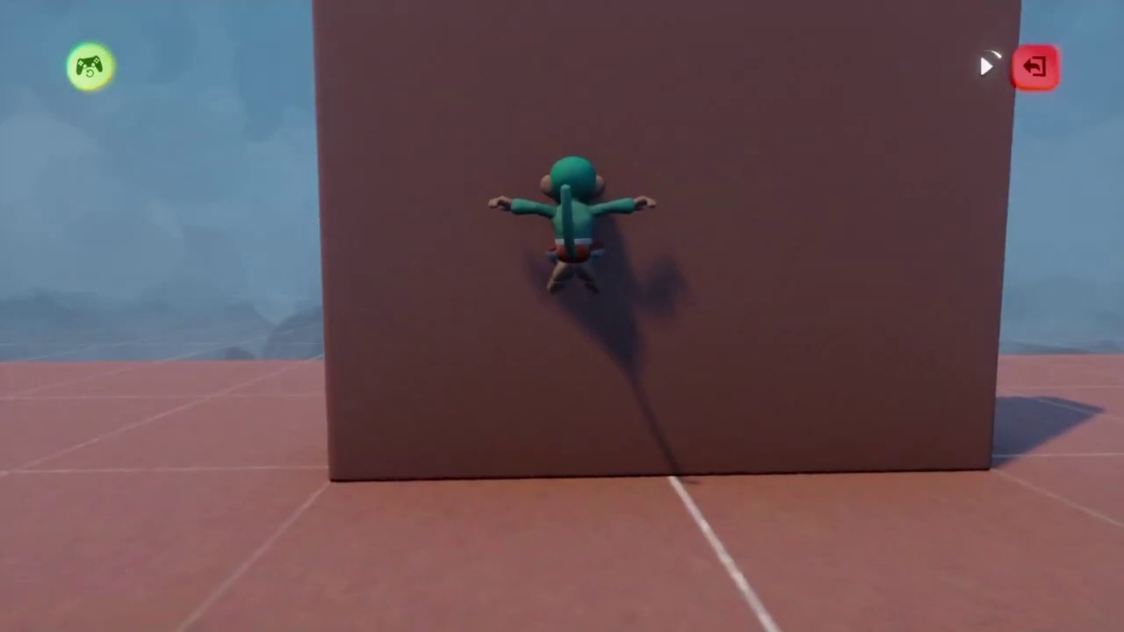
Restart the test, possess the puppet to climb the tall wall, then release it clinging there
click(1034, 67)
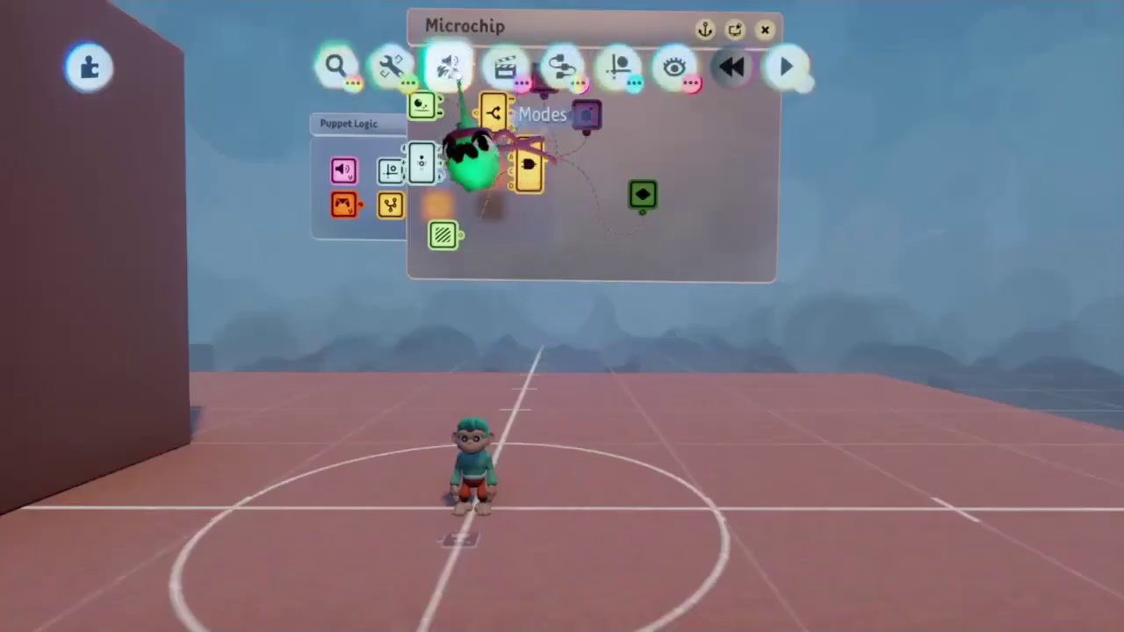
click(674, 123)
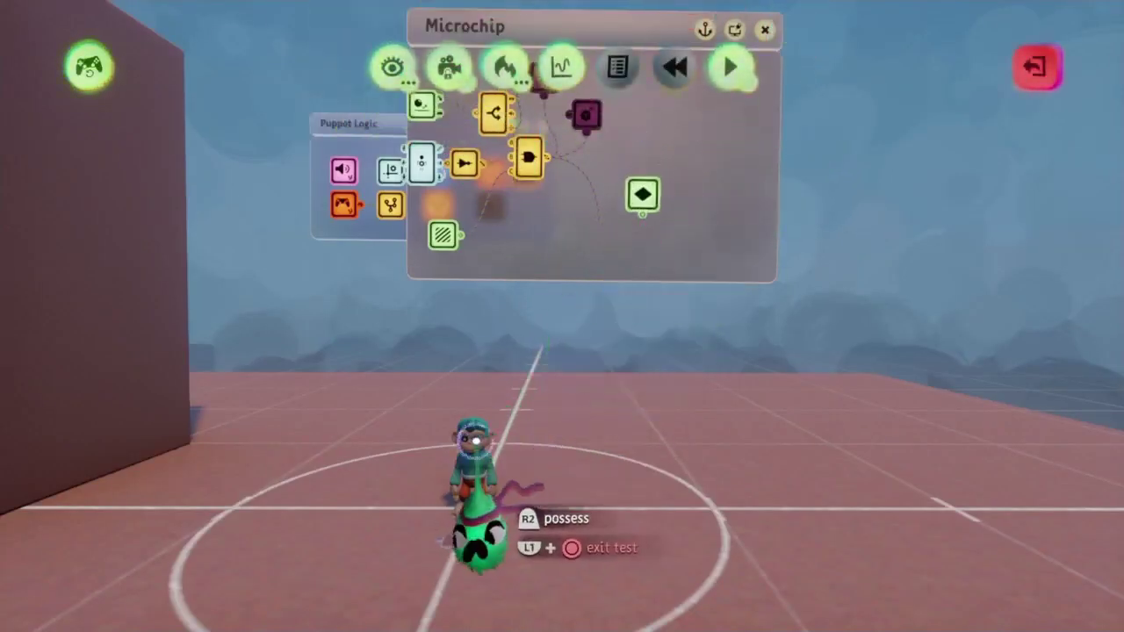
click(474, 443)
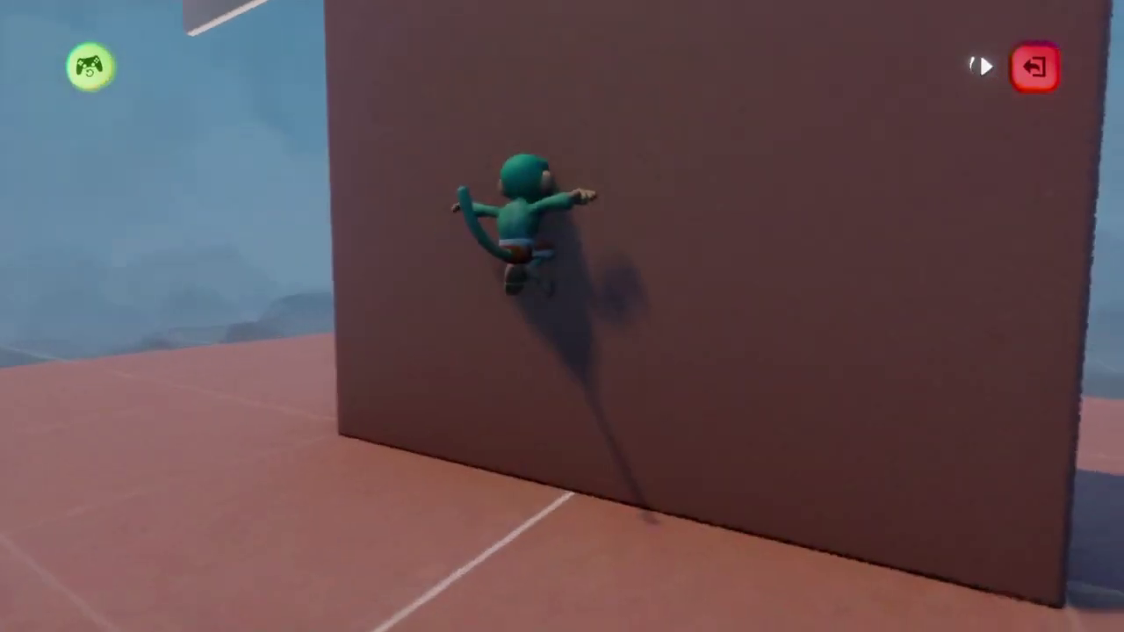
key(Escape)
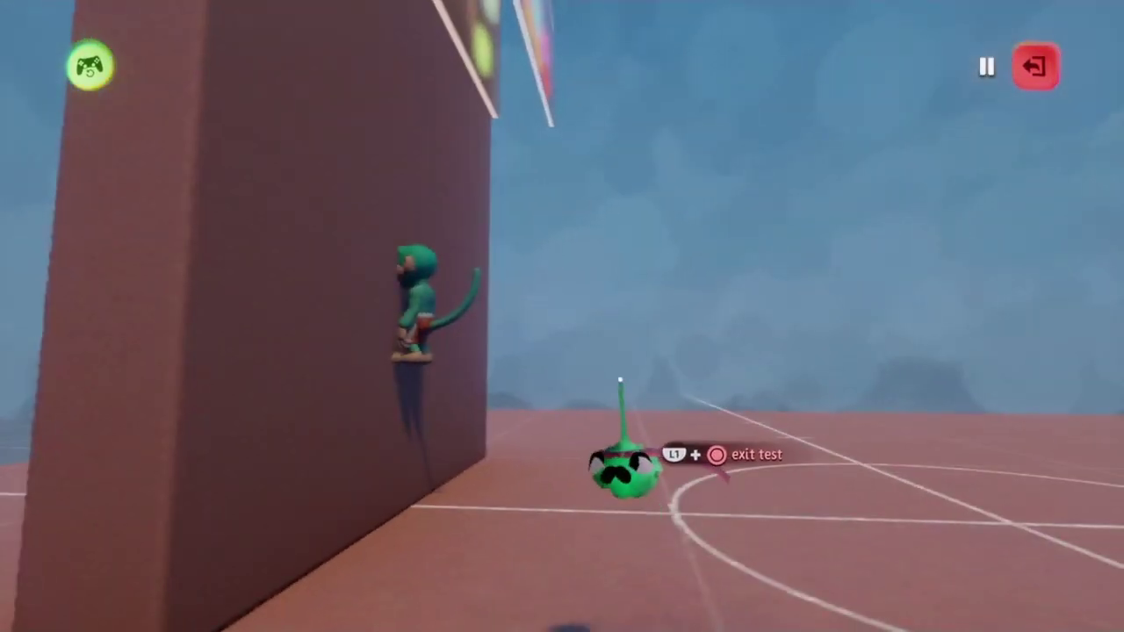
Leave test mode and stamp a Keyframe to start recording the monkey's pose
key(Escape)
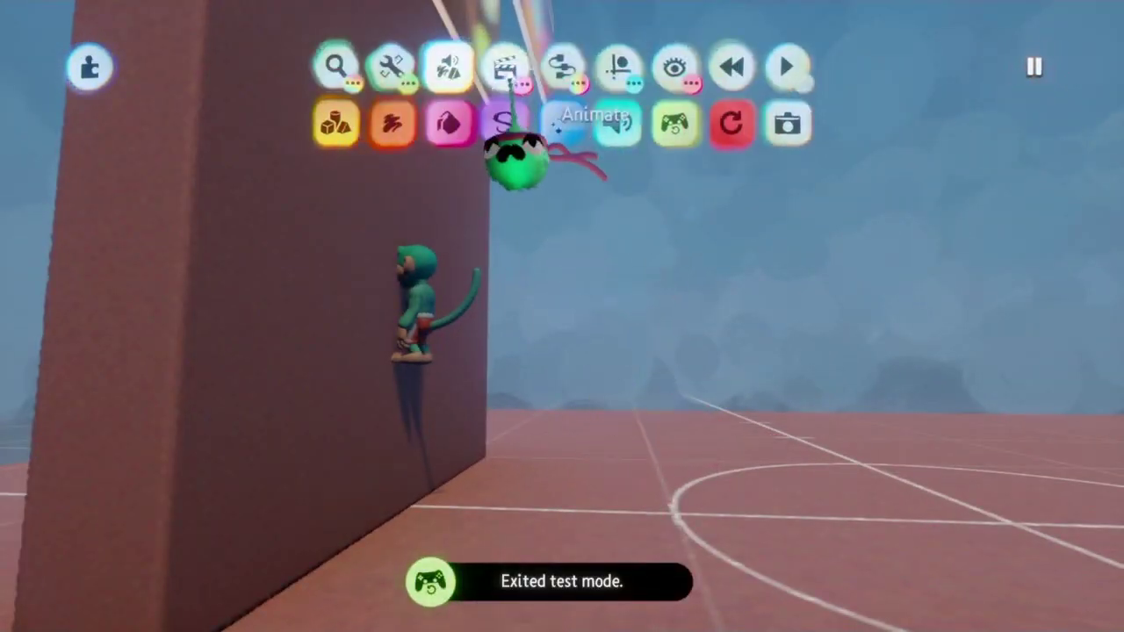
click(518, 145)
click(503, 176)
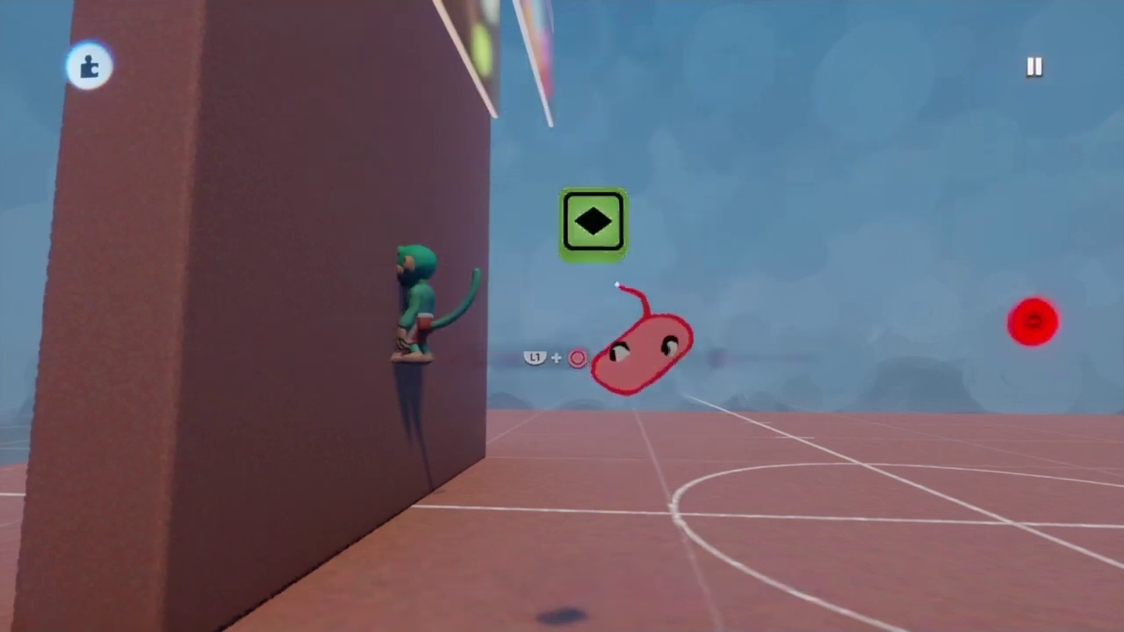
click(617, 283)
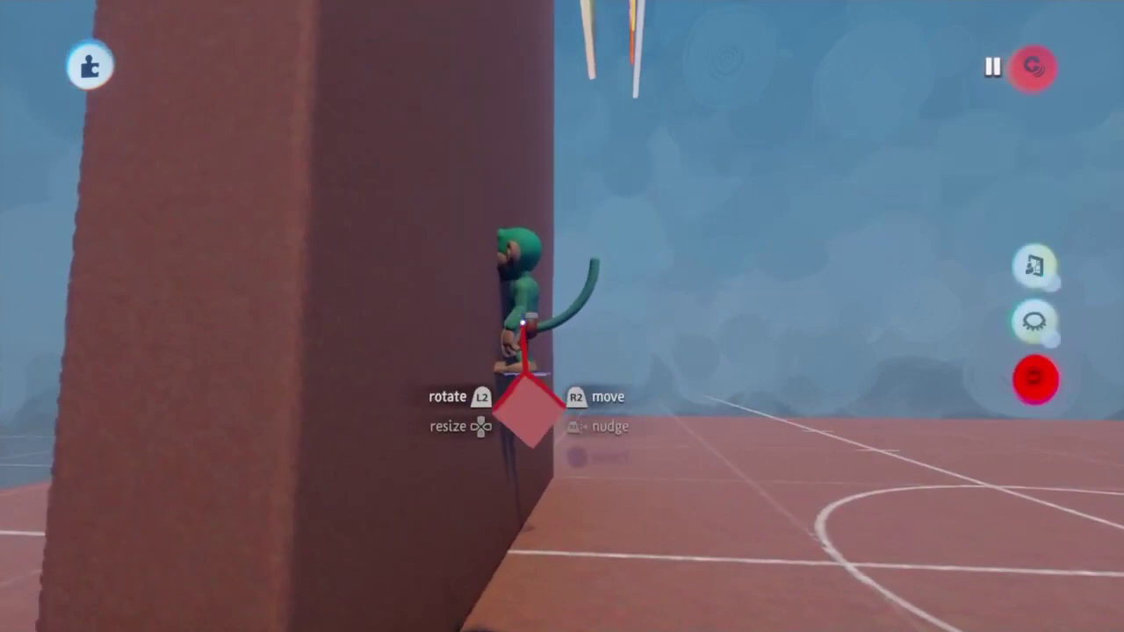
Frame the monkey's raised hand and face, then finish capturing the wall-clinging pose
scroll(527, 408, up, 5)
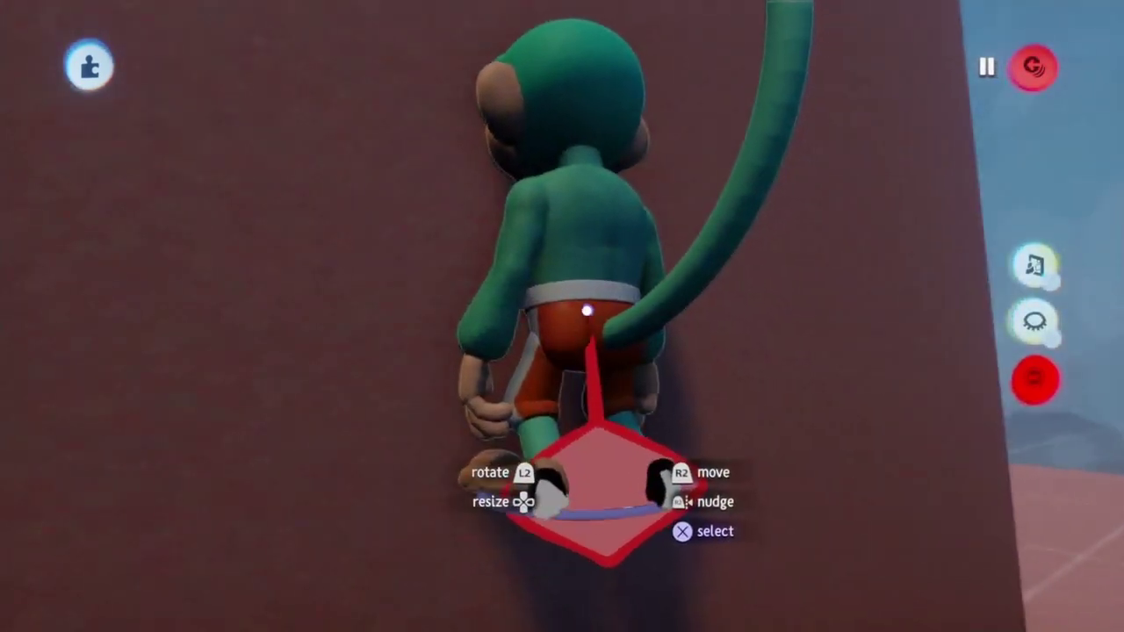
middle_drag(578, 325, 547, 296)
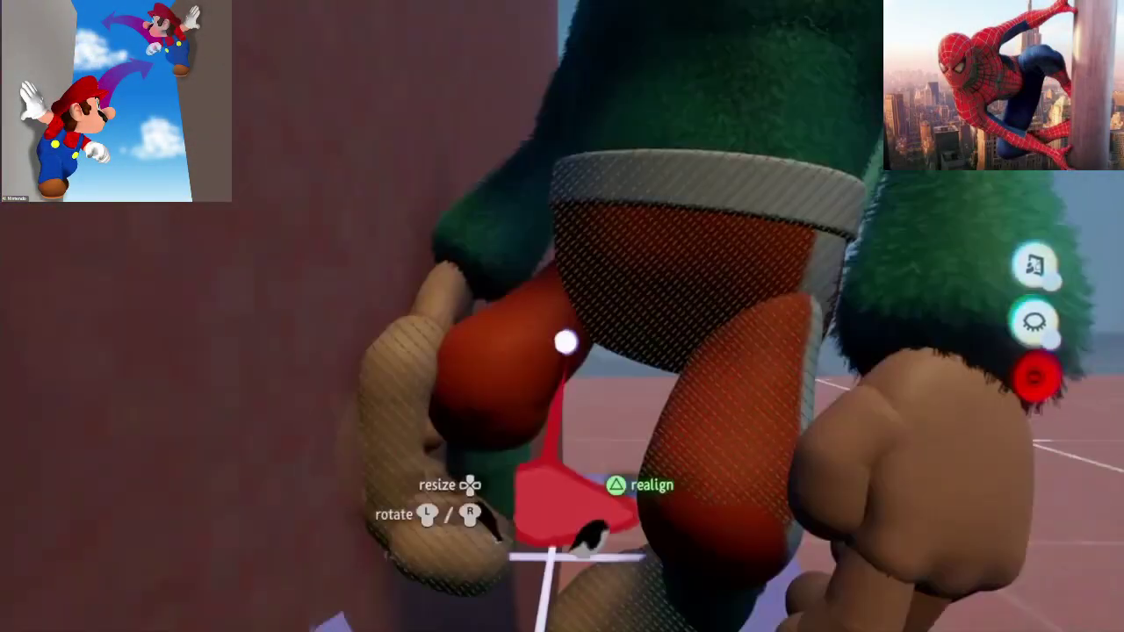
middle_drag(570, 439, 623, 501)
middle_drag(631, 306, 587, 263)
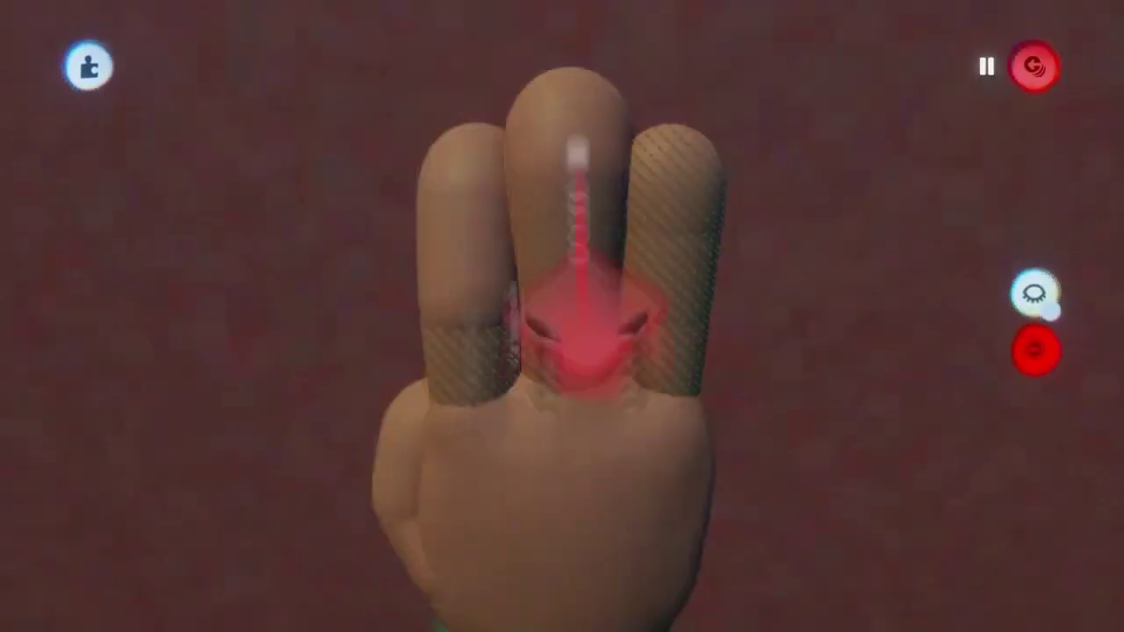
middle_drag(693, 358, 609, 426)
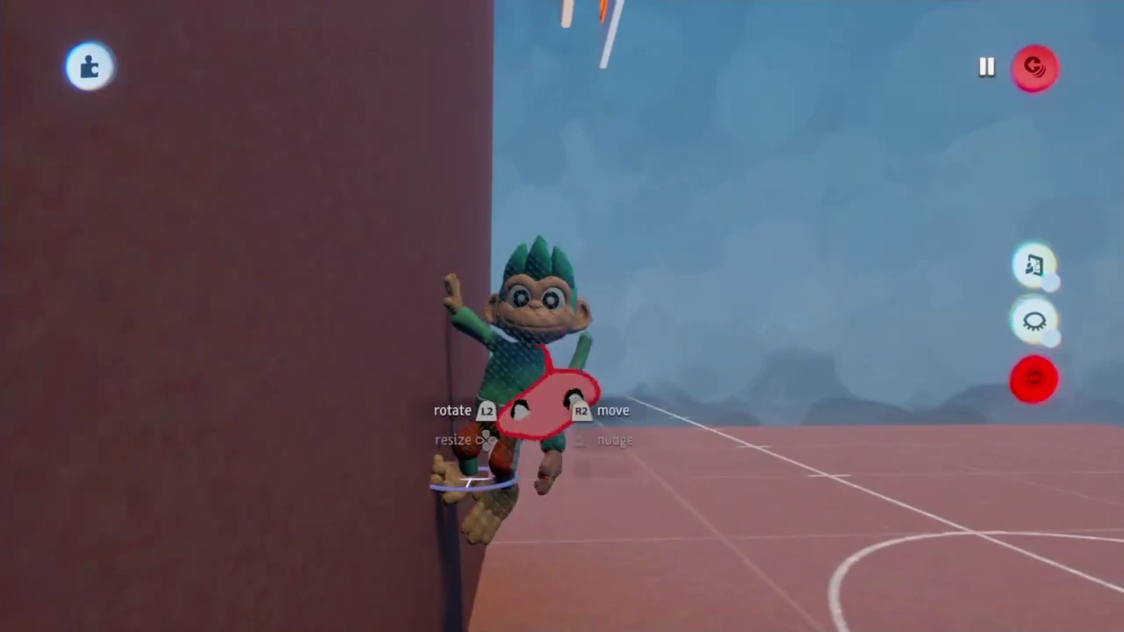
click(1037, 379)
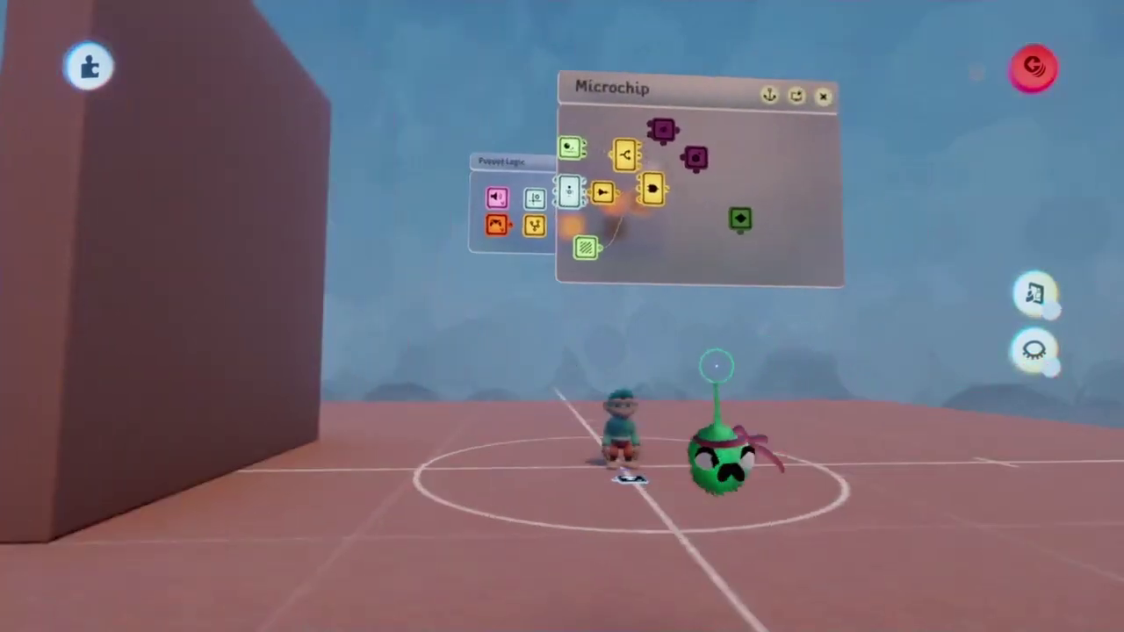
Stamp the Keyframe inside the Microchip and wire the AND gate result into it
middle_drag(716, 366, 470, 402)
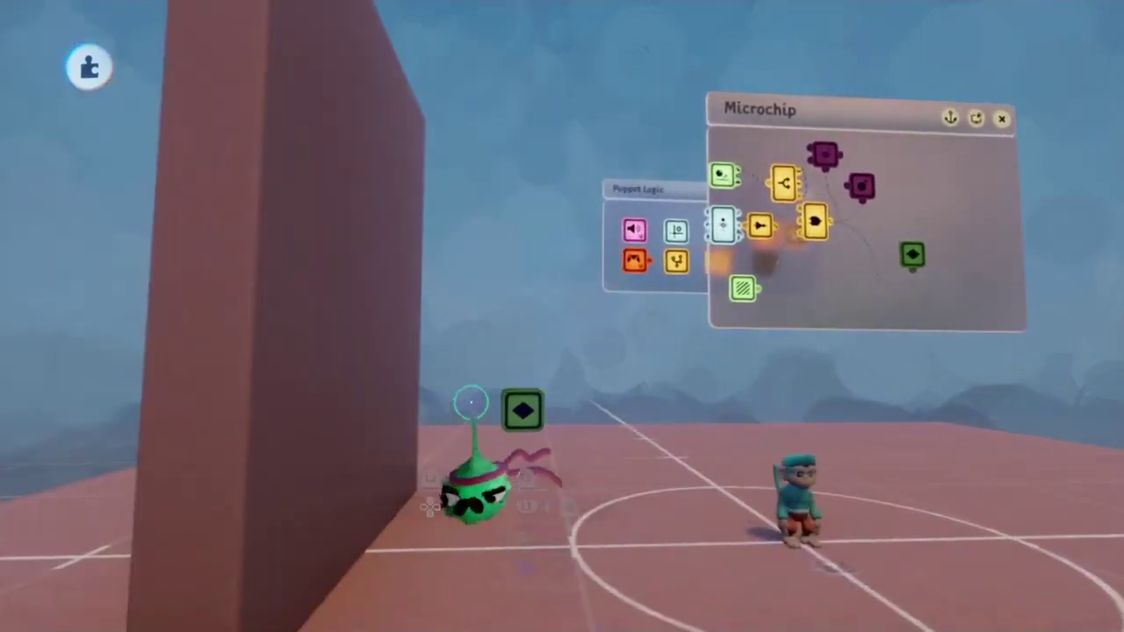
drag(523, 487, 675, 323)
scroll(637, 293, up, 3)
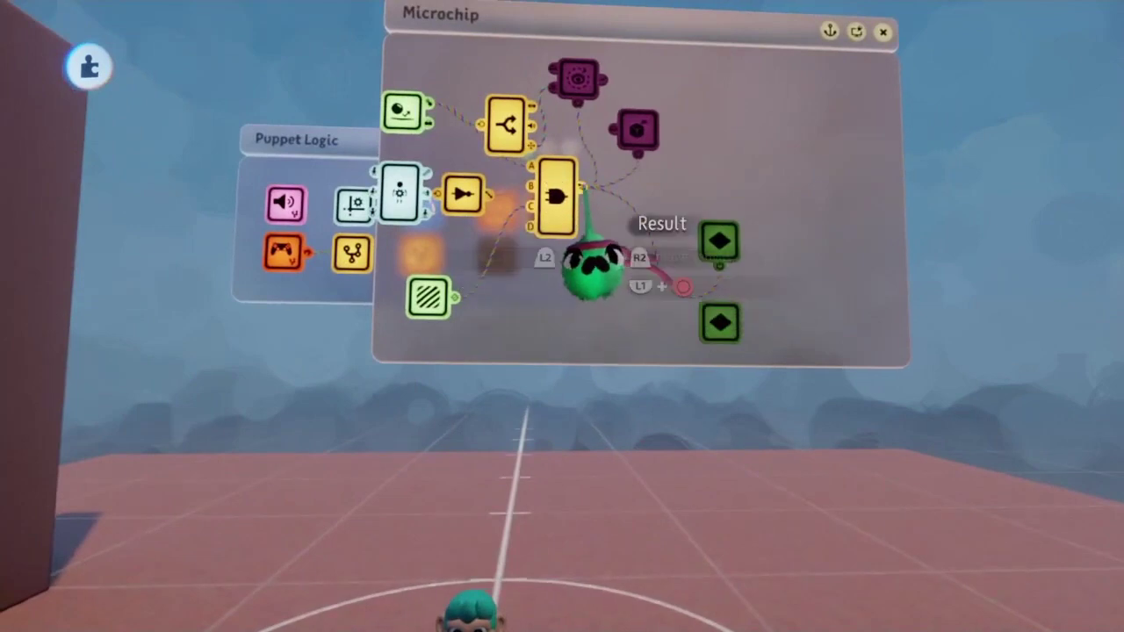
scroll(725, 430, down, 3)
key(Escape)
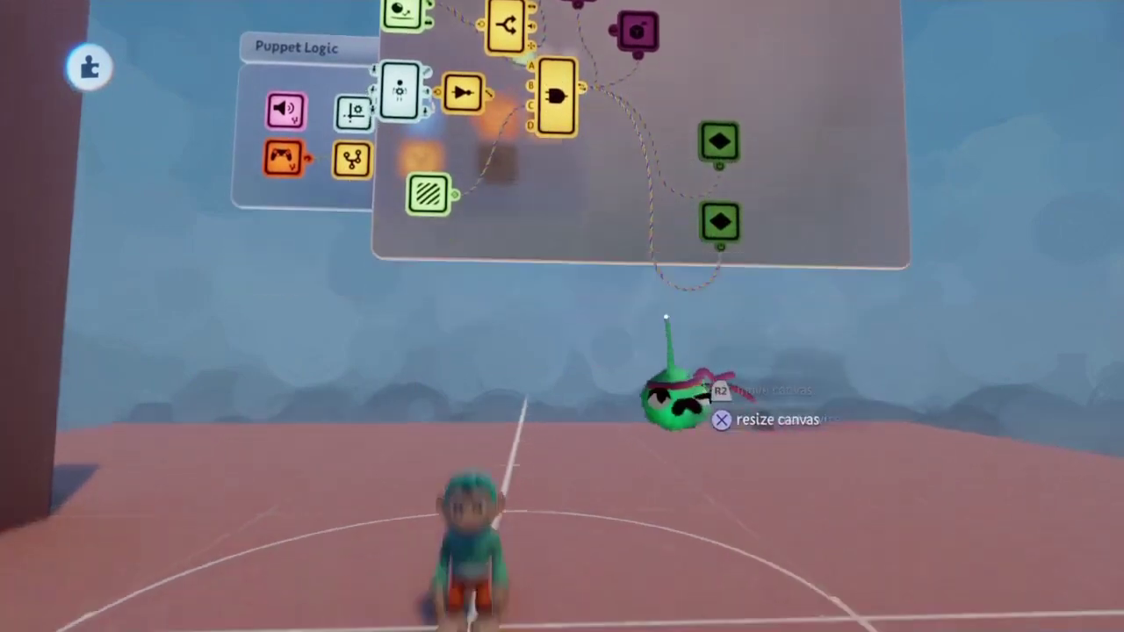
Test-play the monkey, jumping onto the wall and climbing along it toward the corner
key(t)
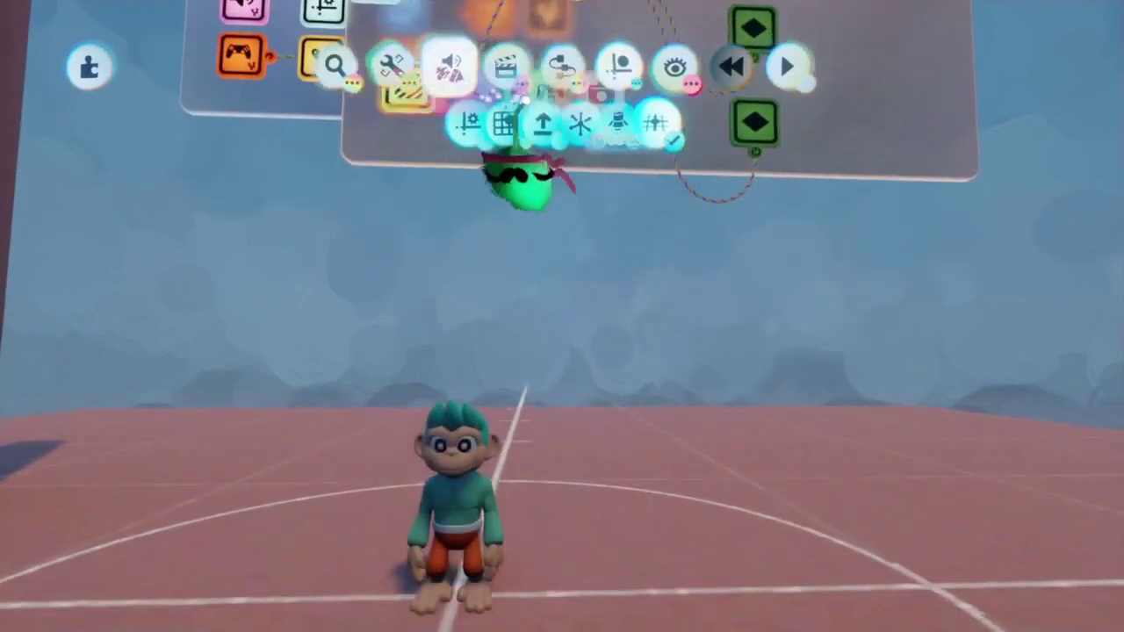
click(676, 198)
key(Up)
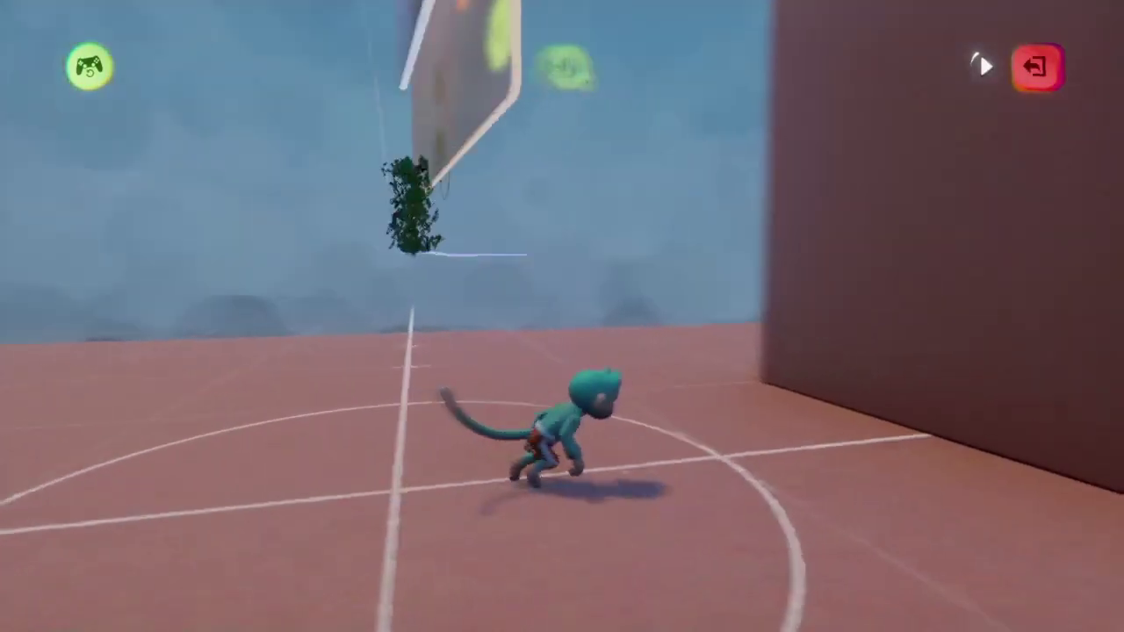
key(space)
key(Left)
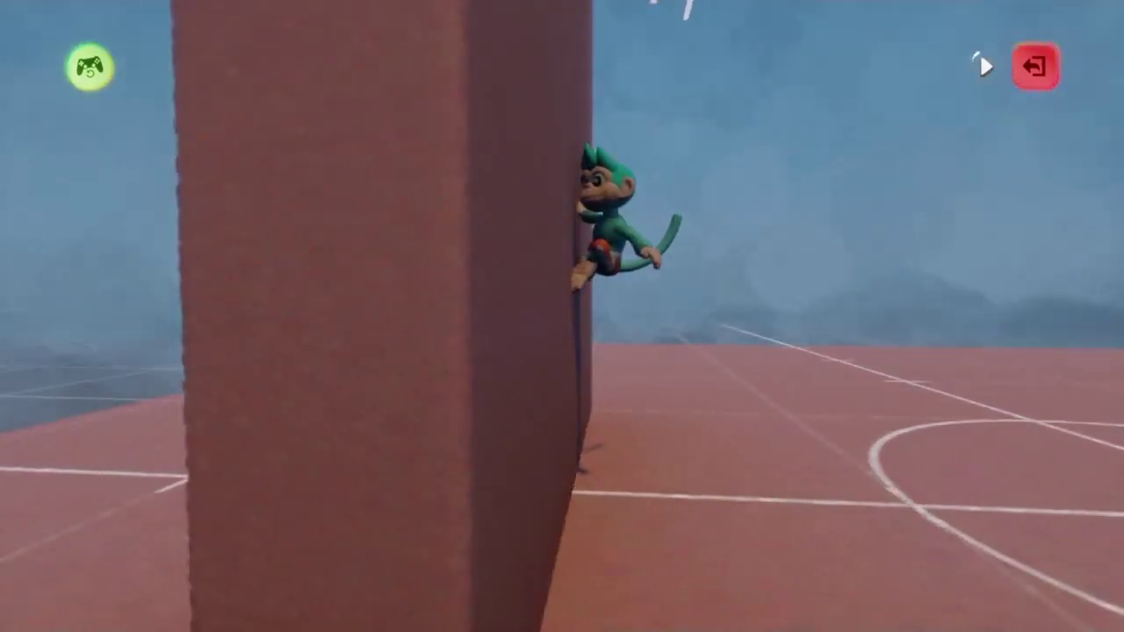
key(Escape)
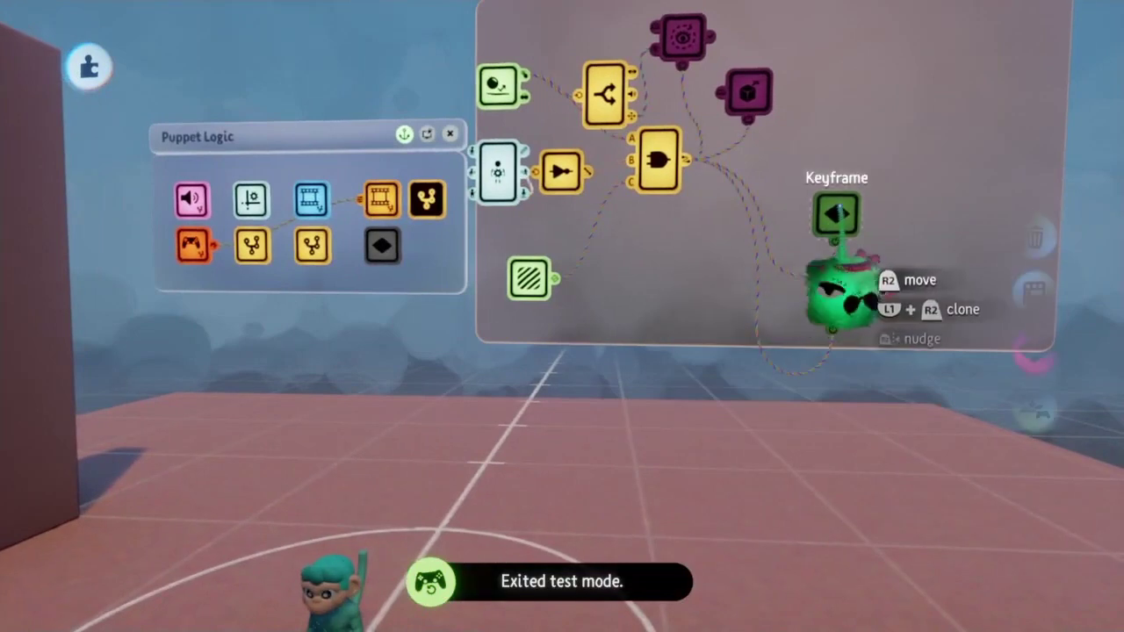
Select the Keyframe and review the Jump Animation and Microchip chip settings
click(839, 294)
shift+click(834, 303)
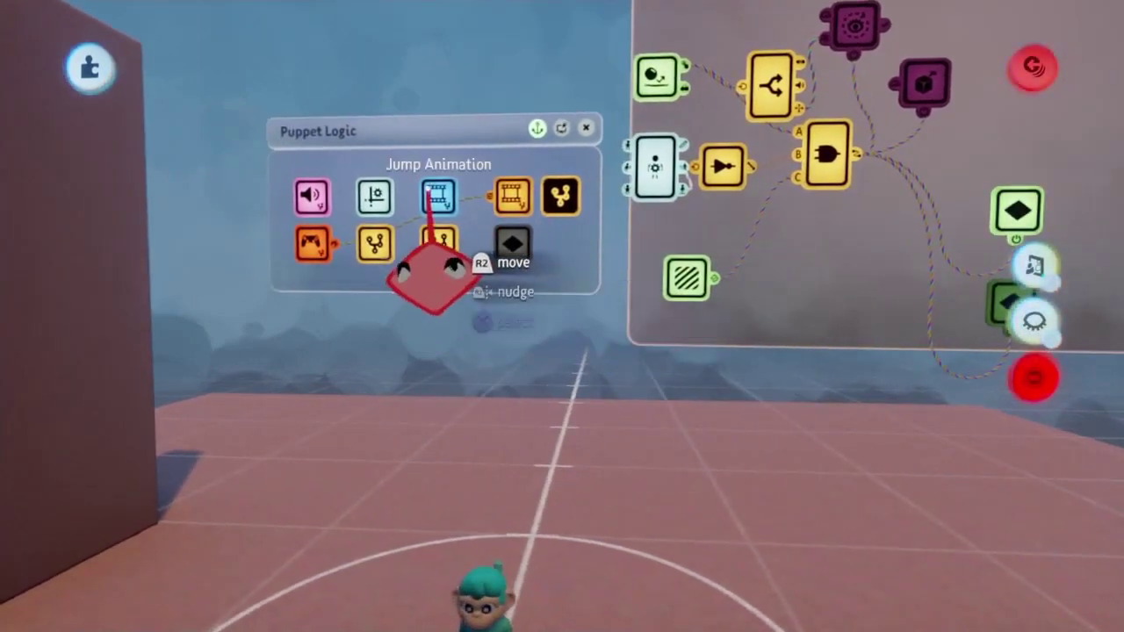
click(431, 197)
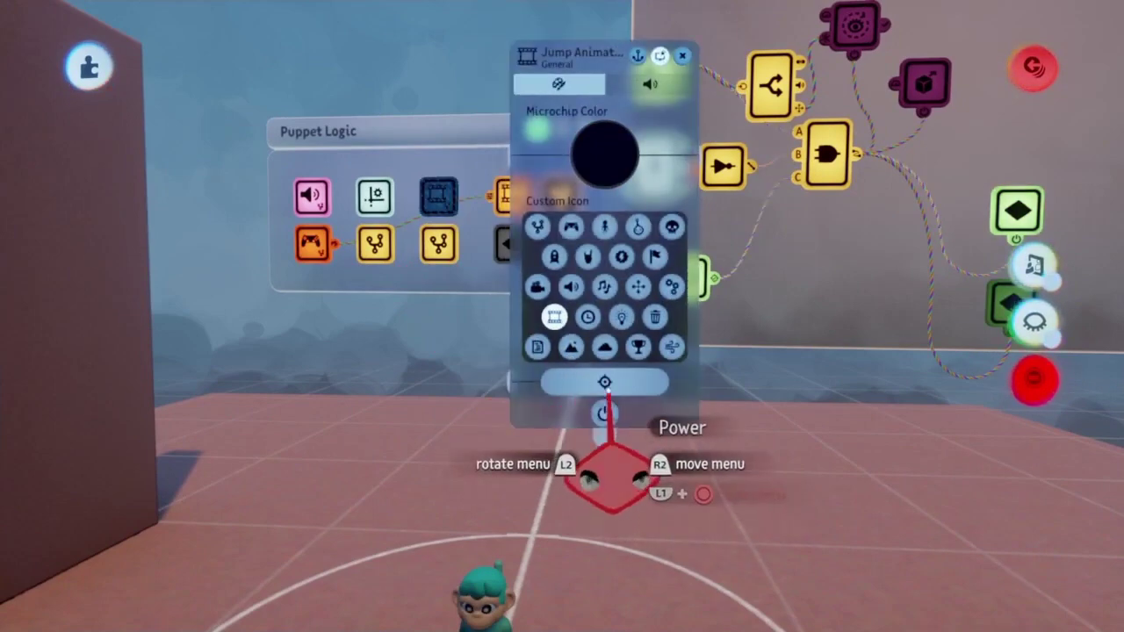
key(Escape)
click(368, 244)
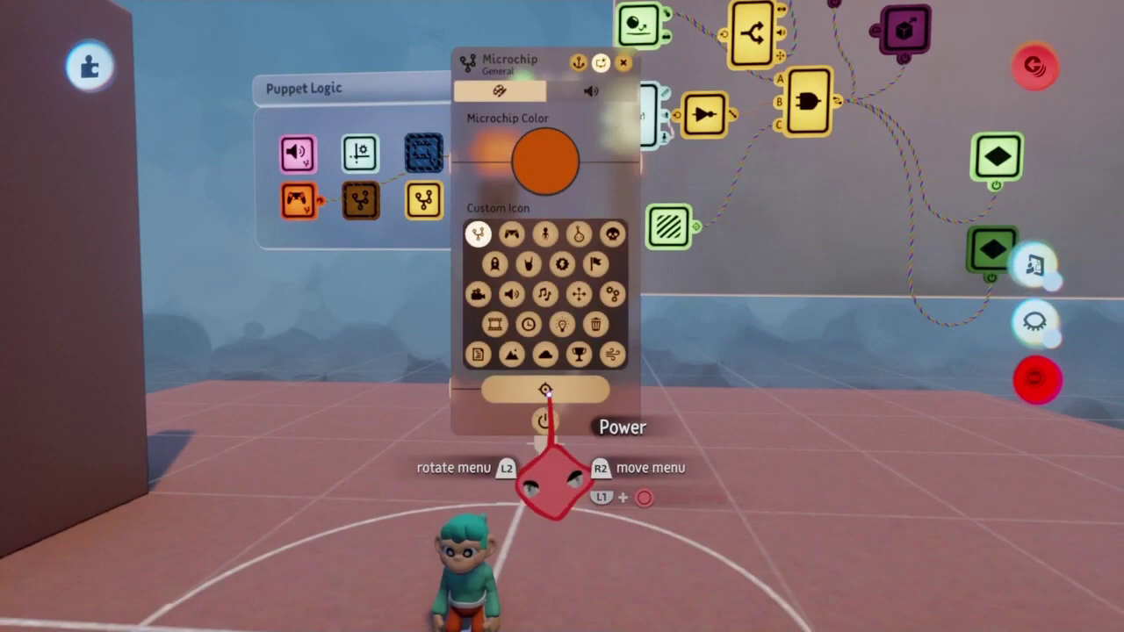
key(Escape)
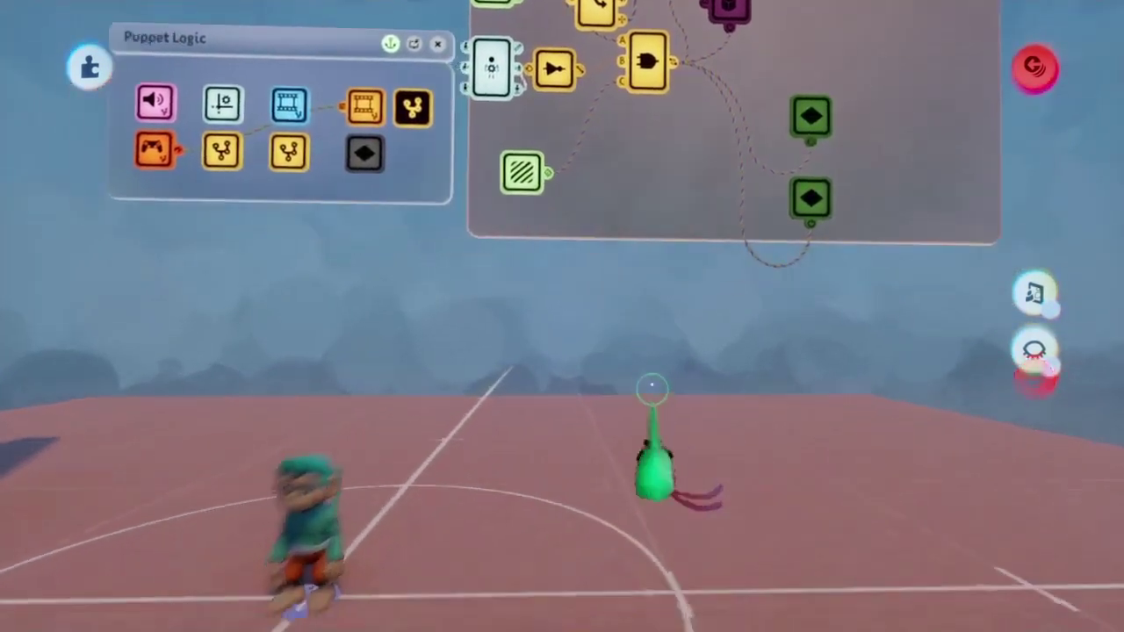
Possess the monkey and play-test it clinging to the wall in the recorded pose
key(Escape)
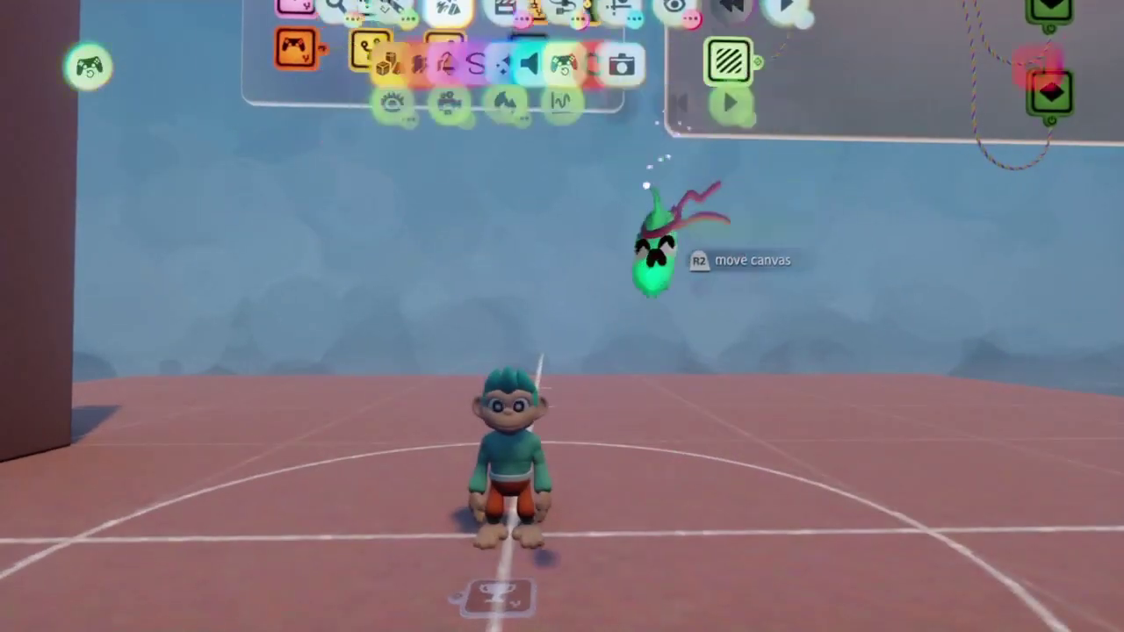
click(502, 527)
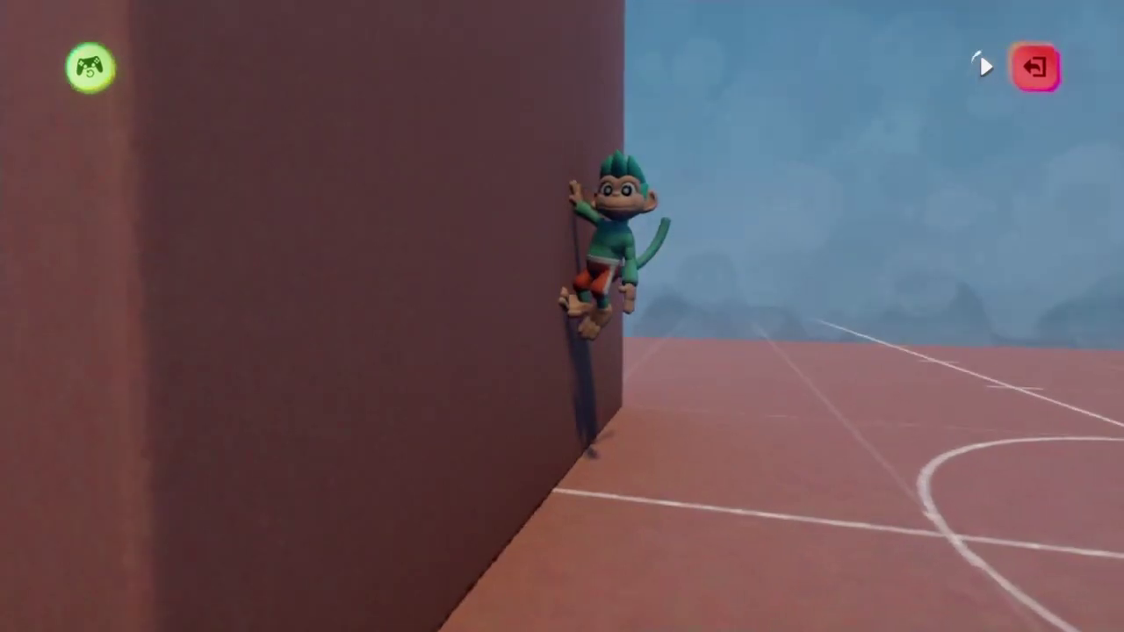
click(1036, 67)
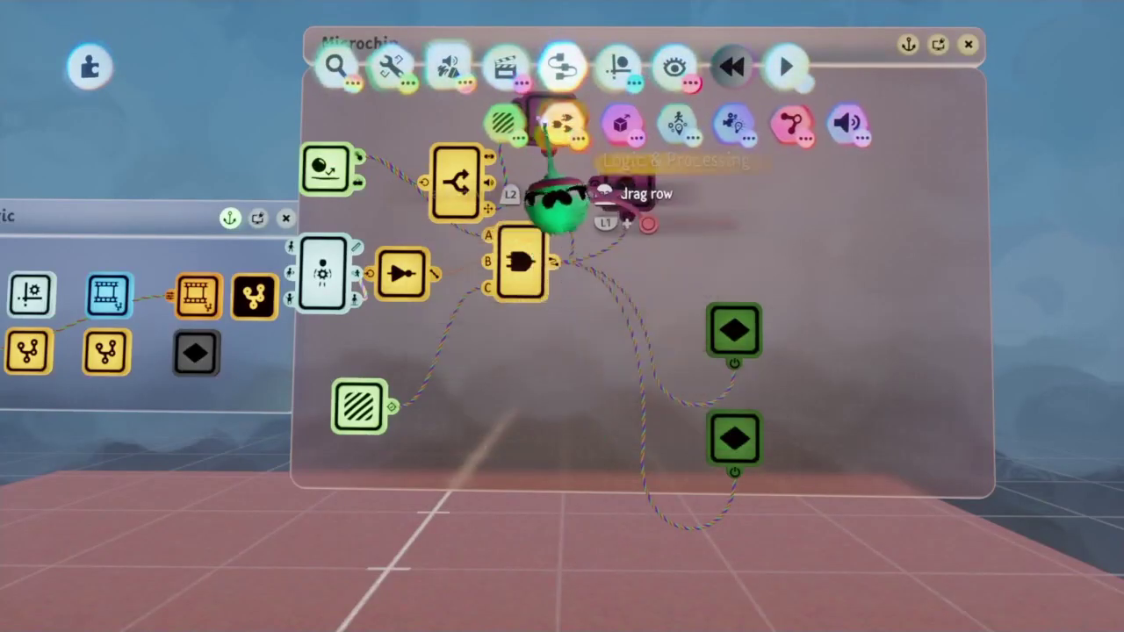
Place a Signal Manipulator in the Microchip and inspect the Controller Sensor in the Controller Logic chip
click(539, 112)
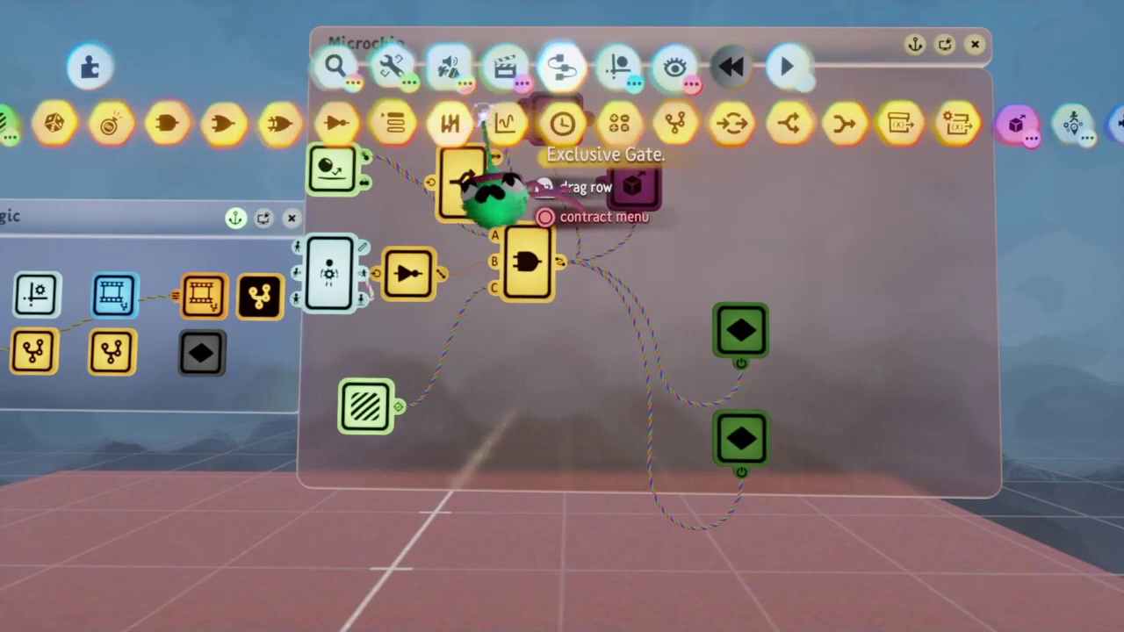
click(513, 199)
click(552, 448)
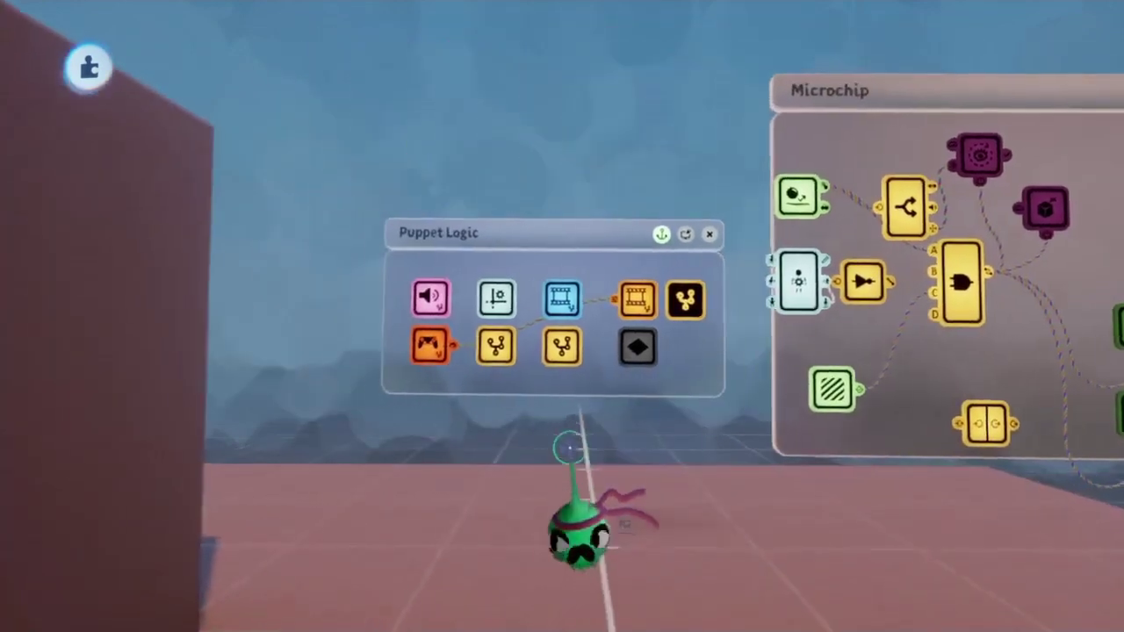
click(462, 344)
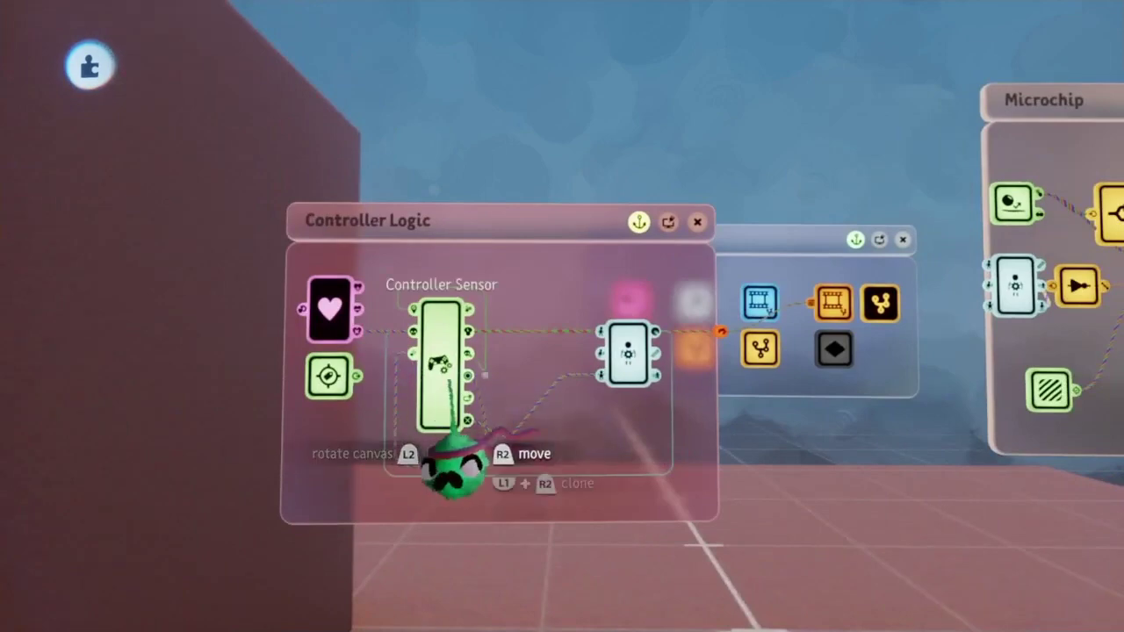
click(443, 413)
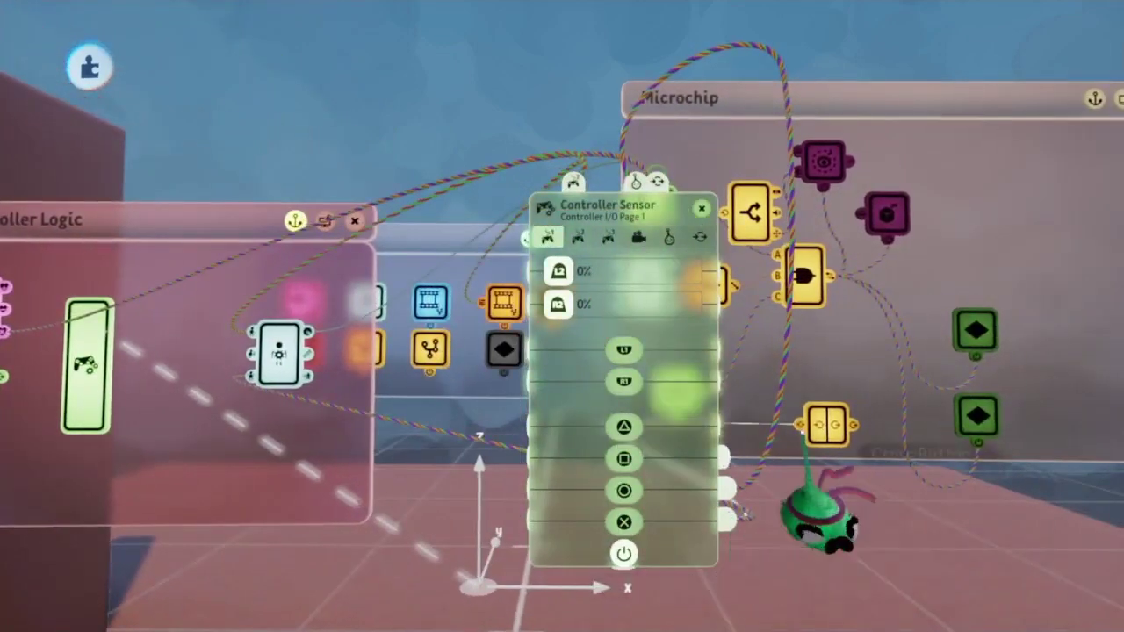
key(Escape)
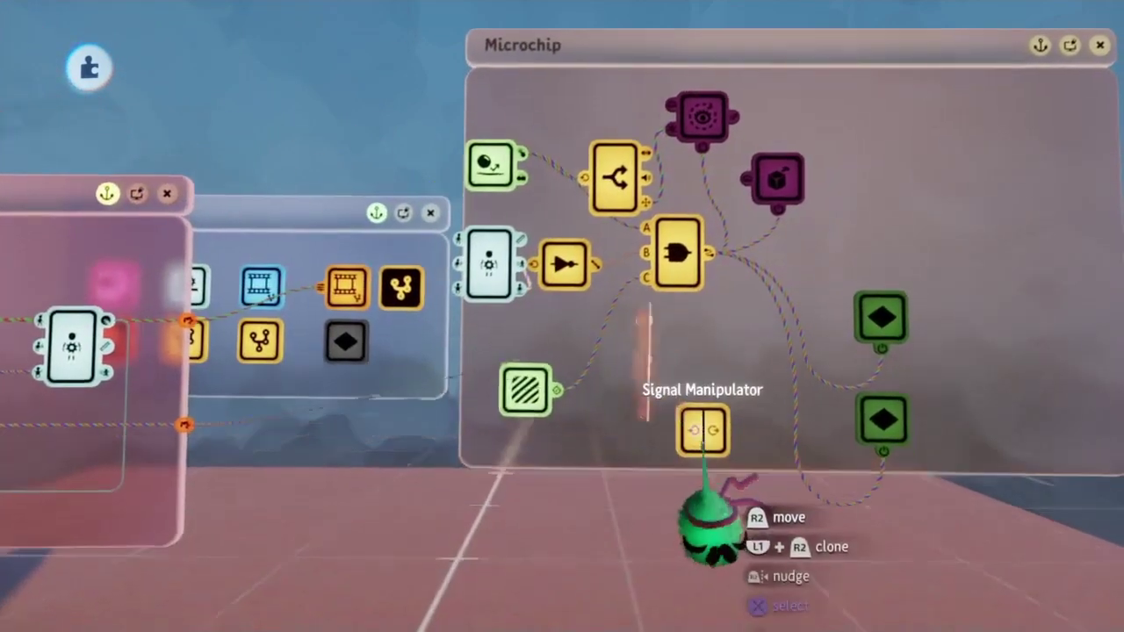
Set the Signal Manipulator to a custom remapper with Pulse at ON edge mode
click(825, 424)
click(599, 191)
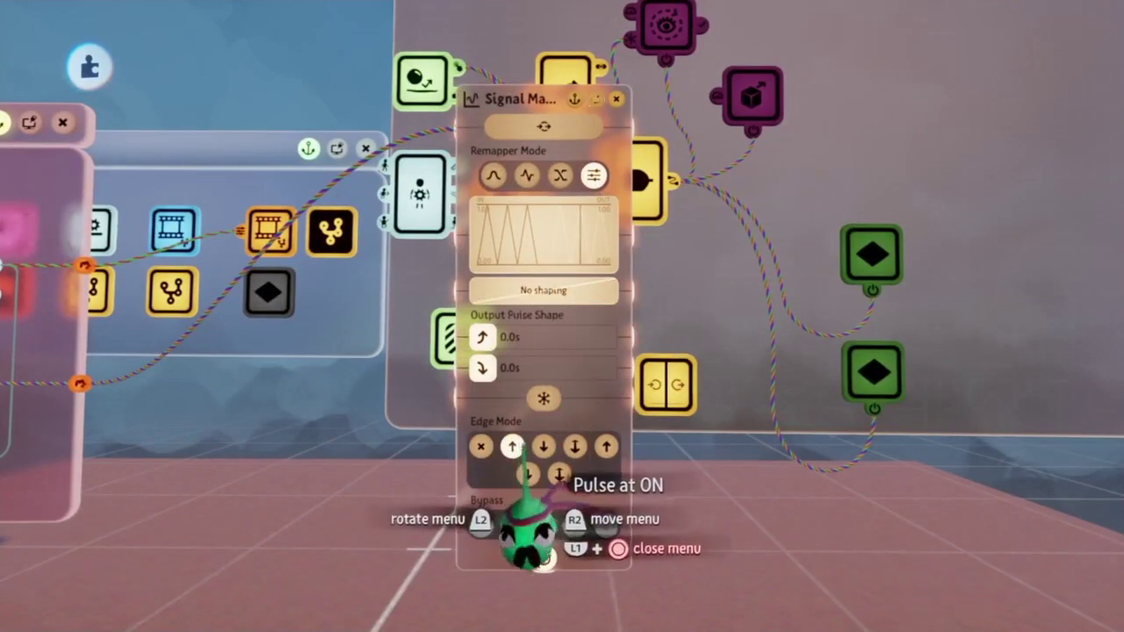
key(Escape)
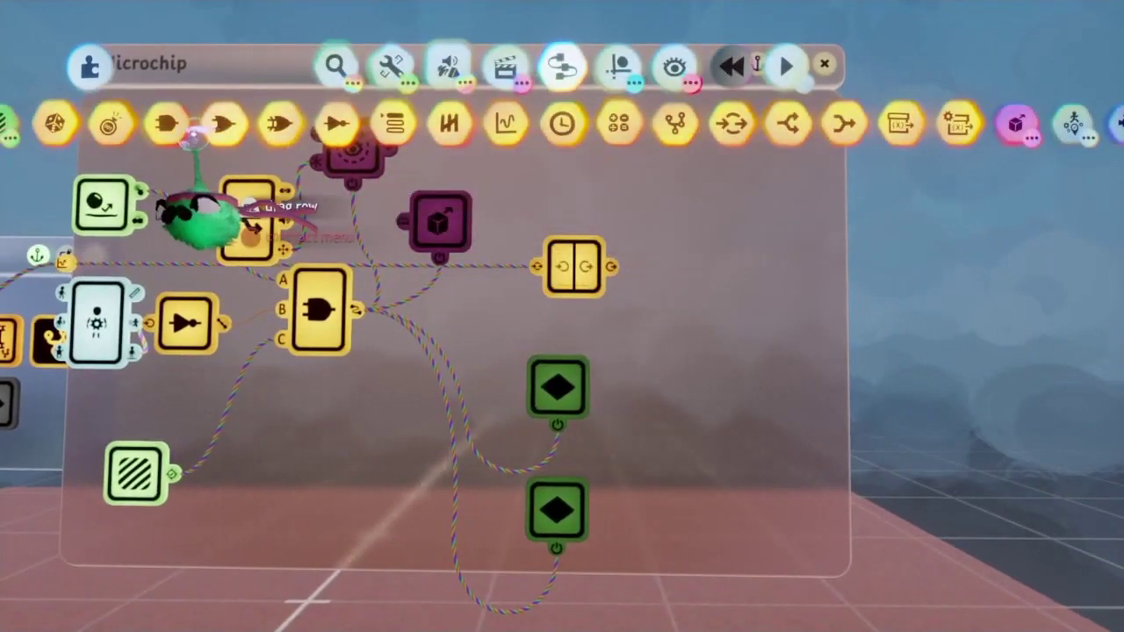
Place a Timeline gadget beside the Microchip and review the AND gate's settings
click(175, 127)
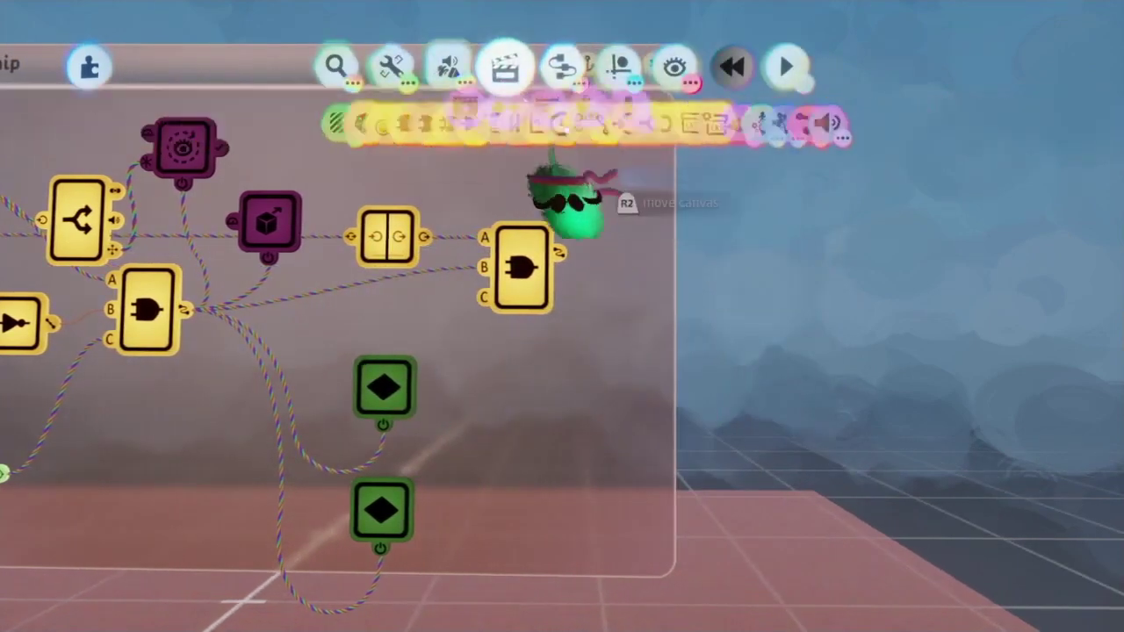
click(588, 136)
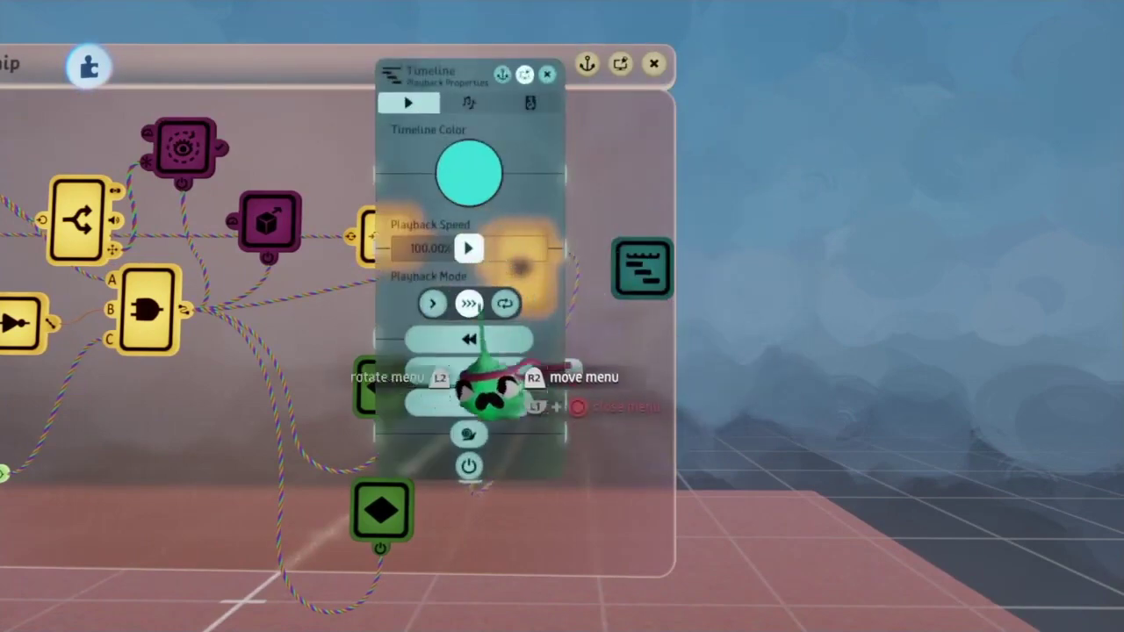
key(Escape)
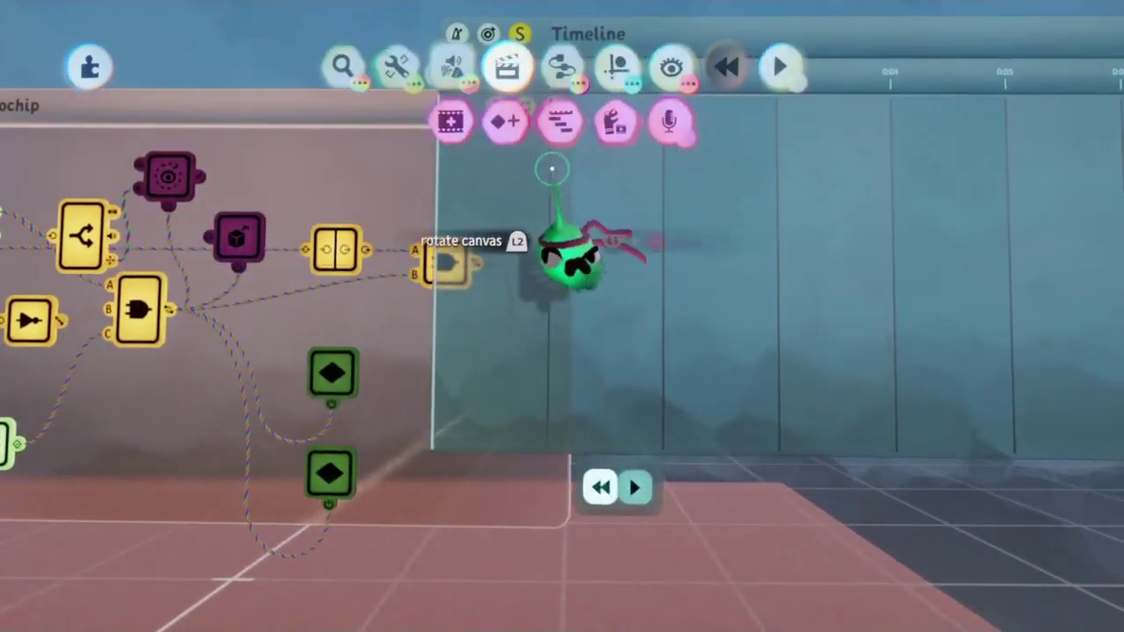
click(413, 338)
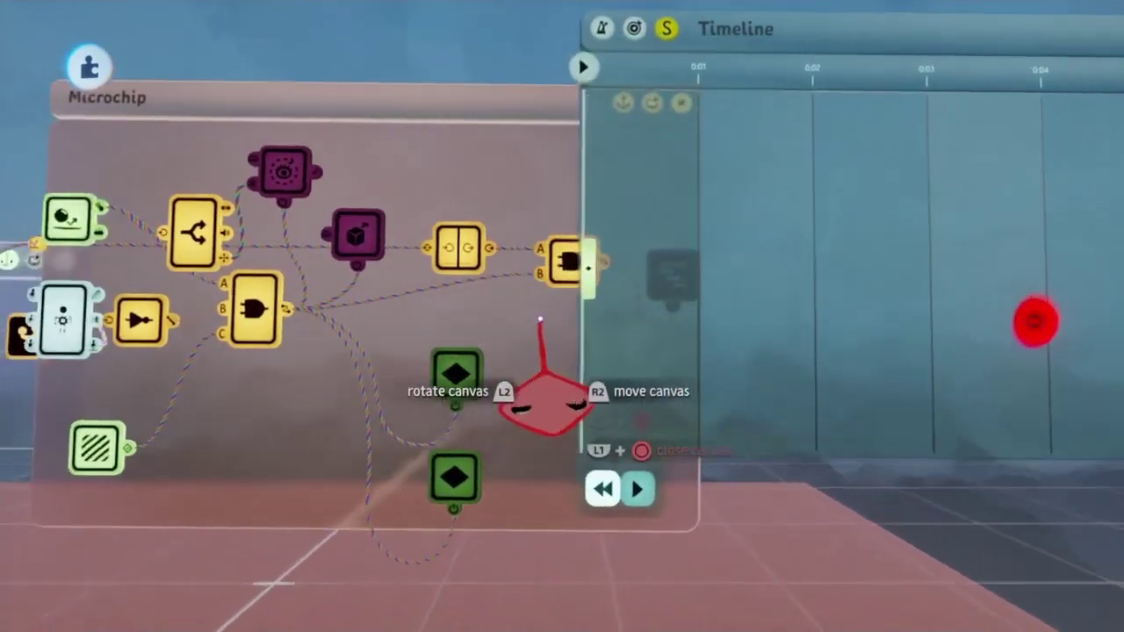
click(594, 257)
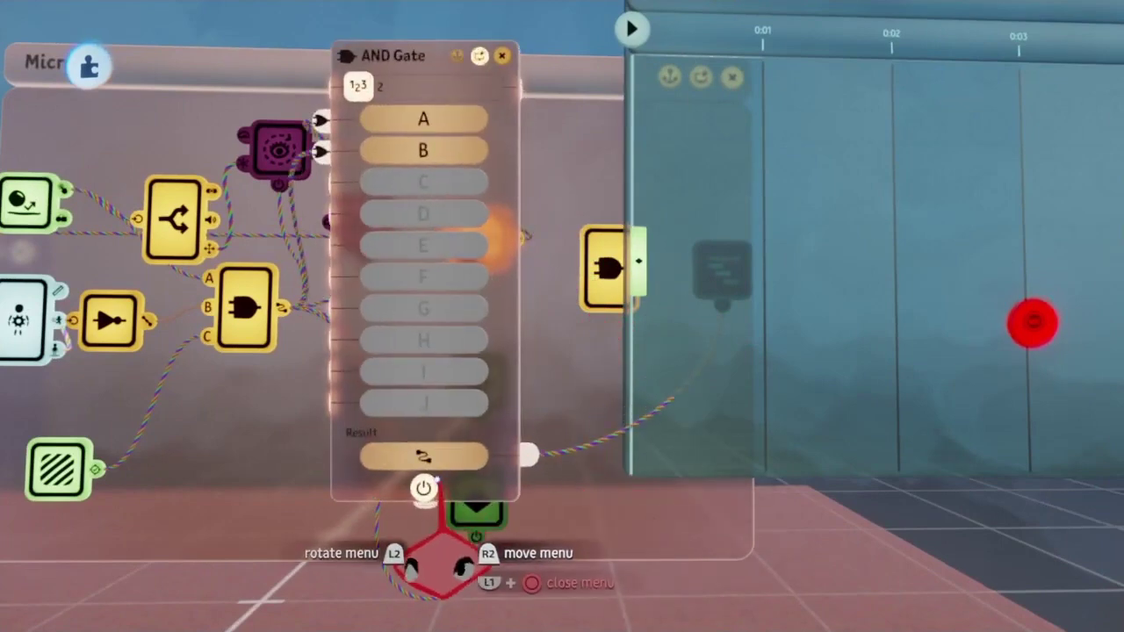
key(Escape)
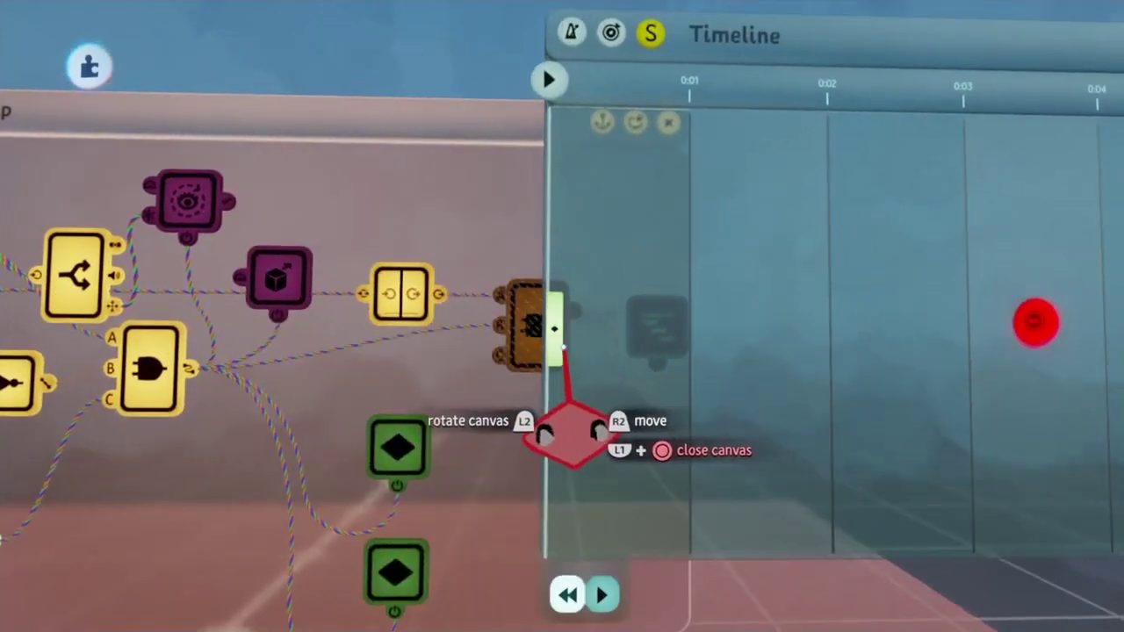
Stretch the keyframe clip on the Timeline and pick up a Force Applier
scroll(571, 432, up, 3)
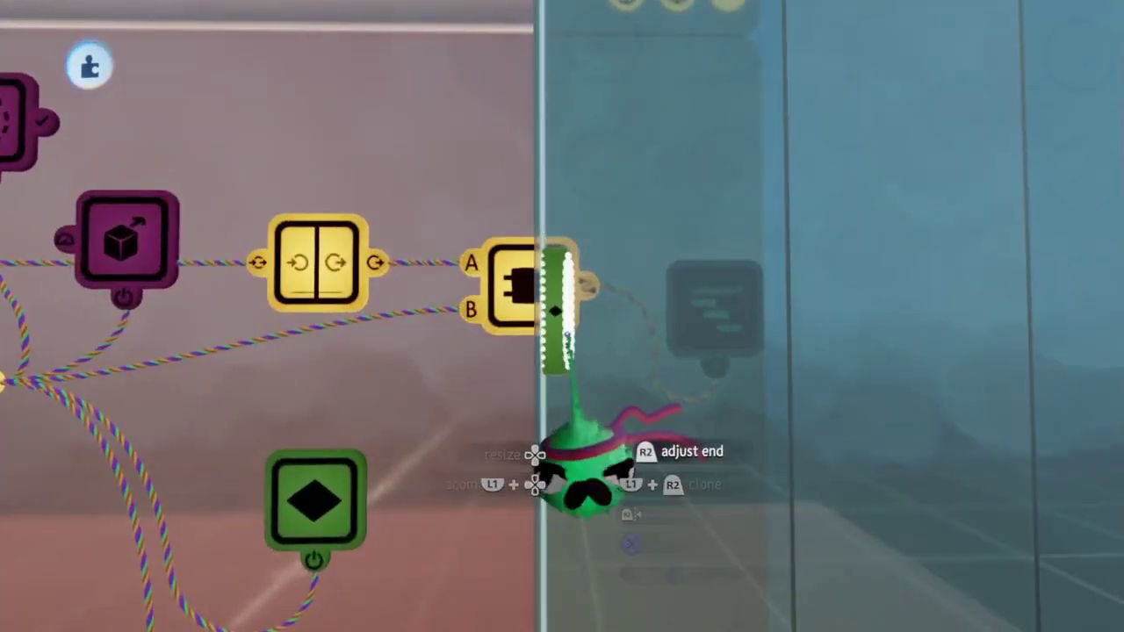
drag(628, 338, 826, 356)
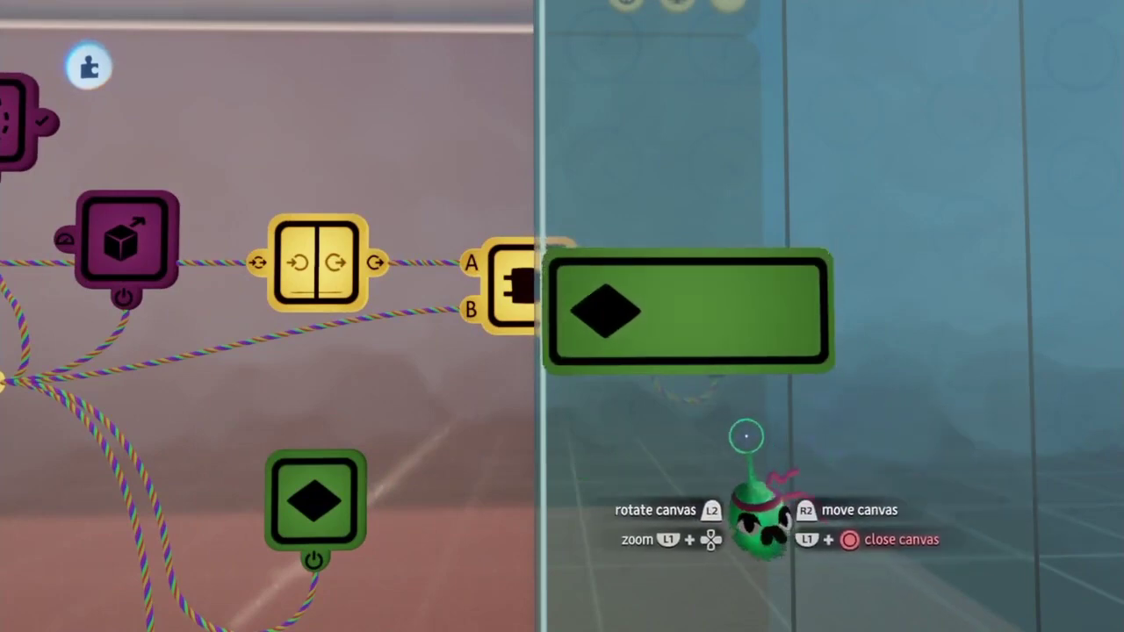
scroll(654, 426, down, 3)
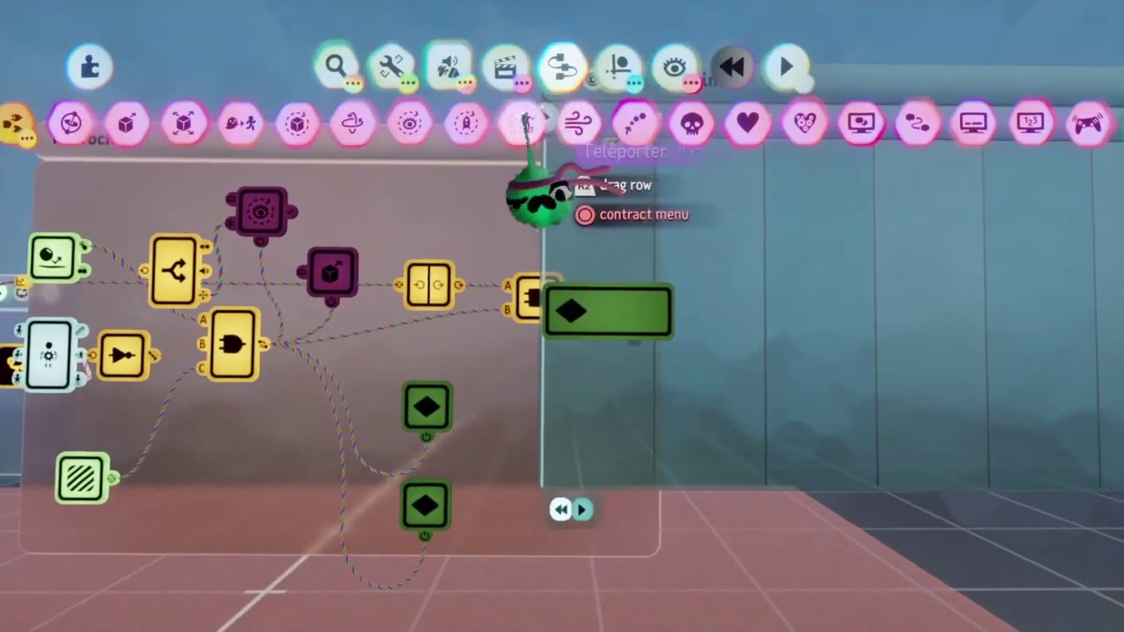
click(577, 127)
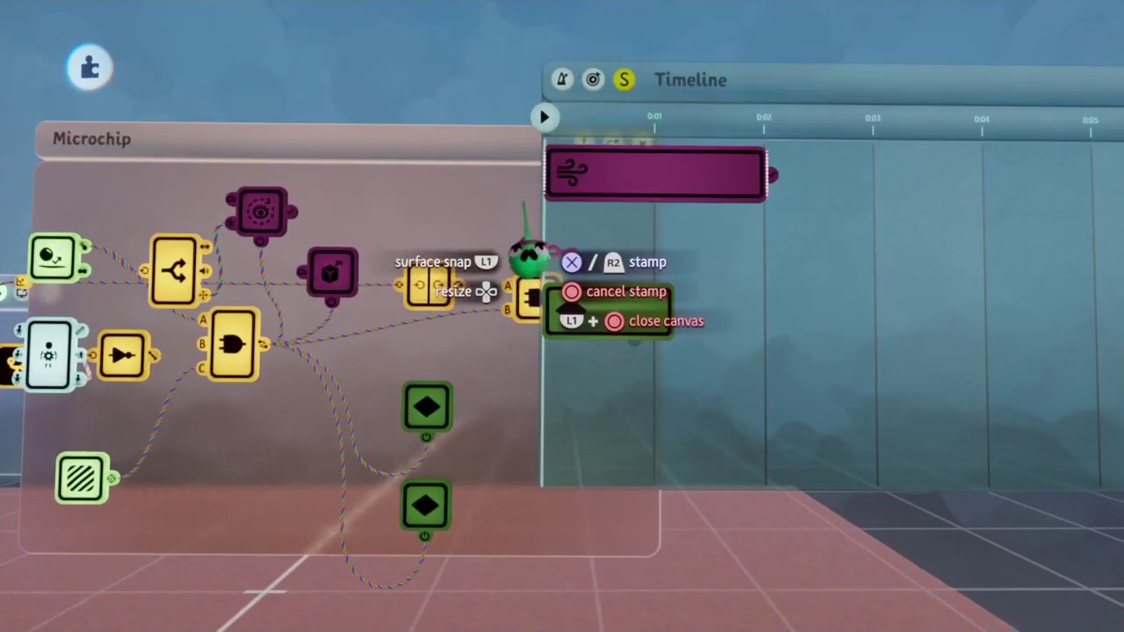
Place the Force Applier and Rotator clips on the Timeline and cut the Rotator to a sliver
key(Escape)
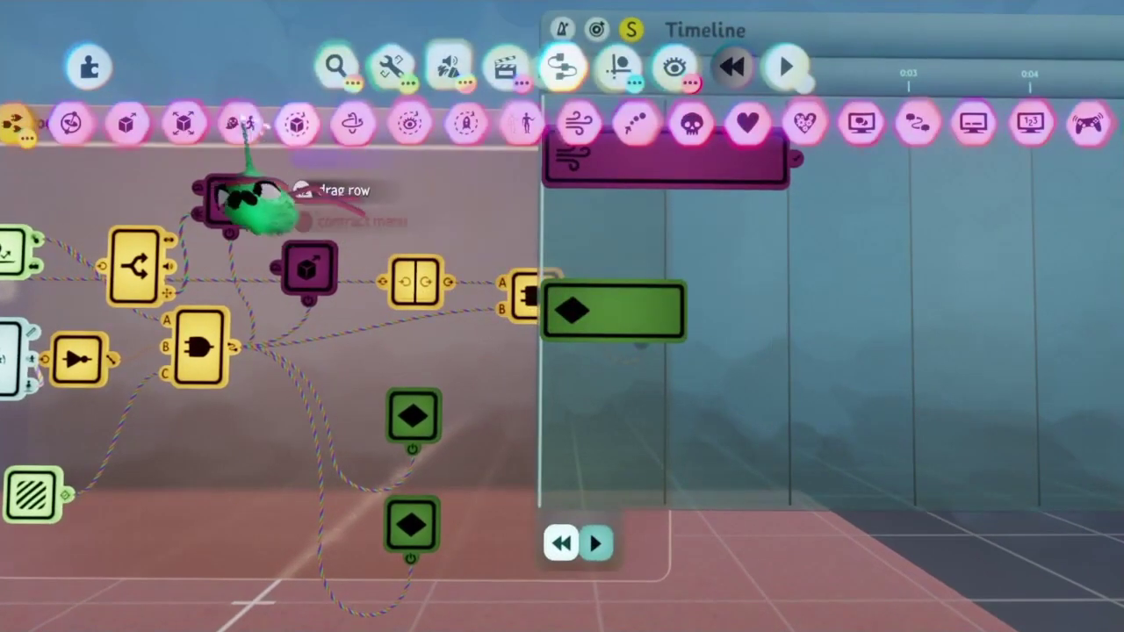
click(295, 124)
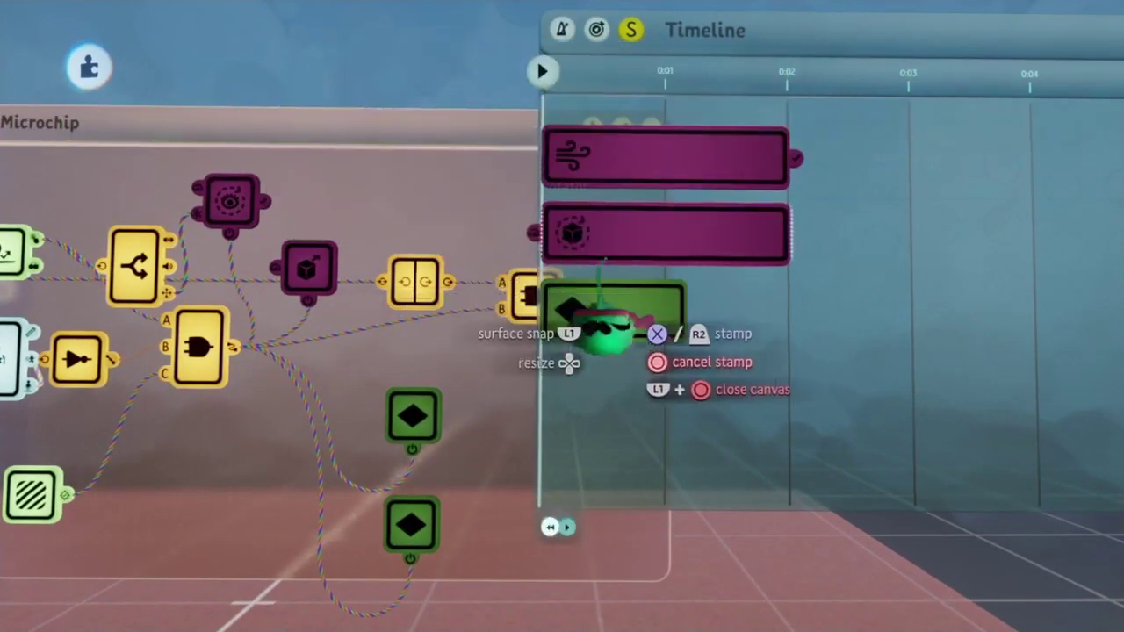
click(606, 329)
drag(738, 343, 502, 376)
Trim the Force Applier clip to a brief sliver at the start and open its settings
scroll(505, 386, up, 5)
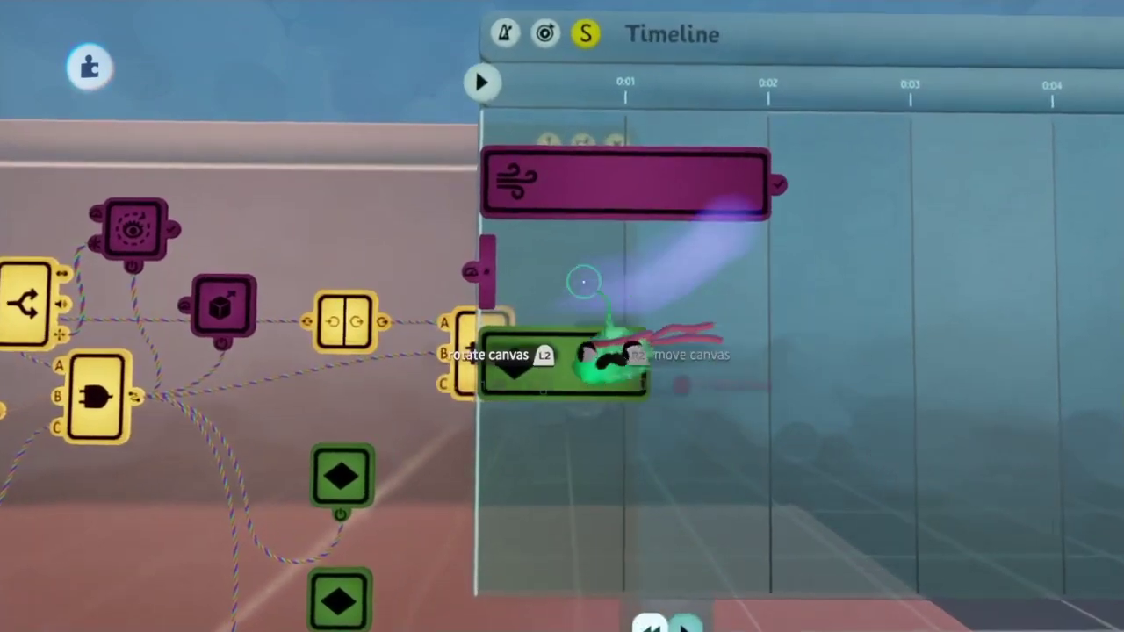
scroll(505, 395, up, 3)
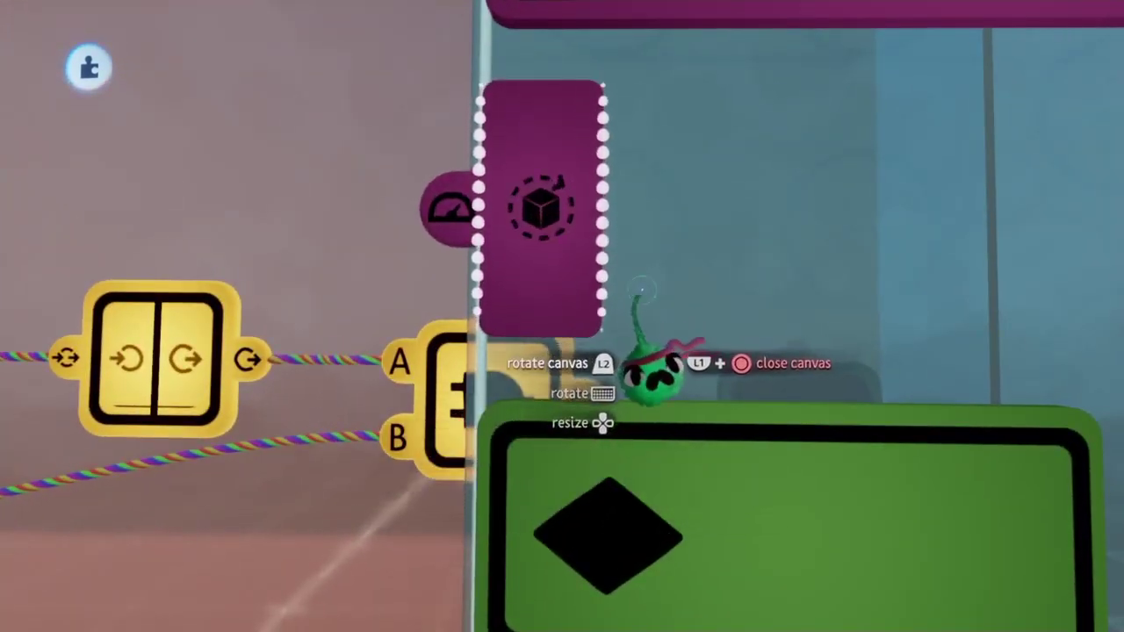
scroll(641, 288, down, 3)
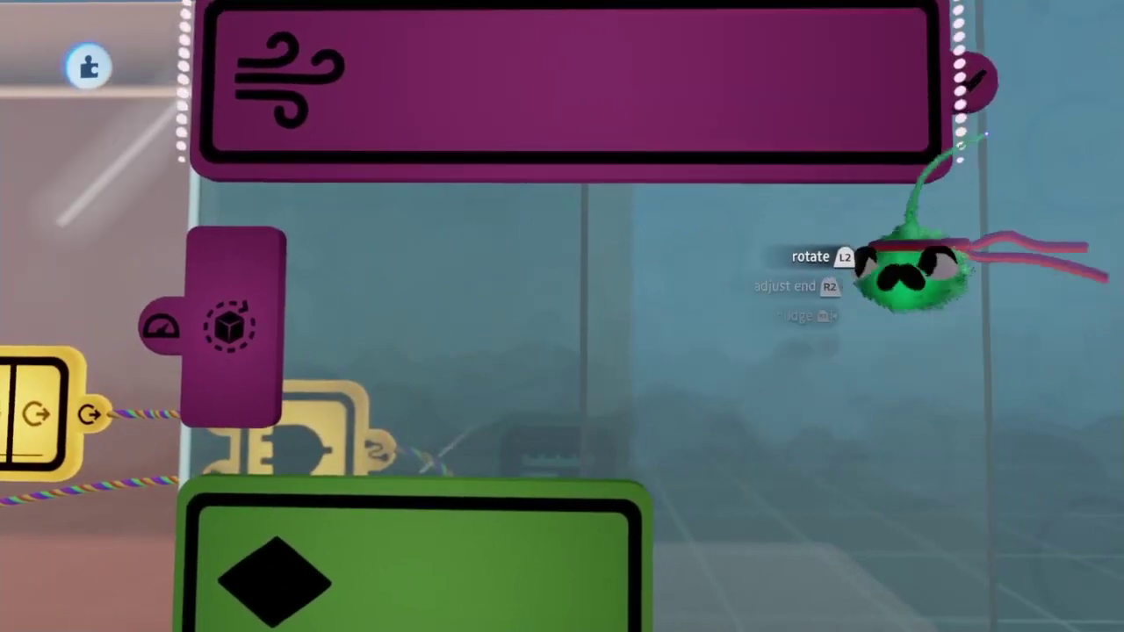
drag(913, 268, 303, 149)
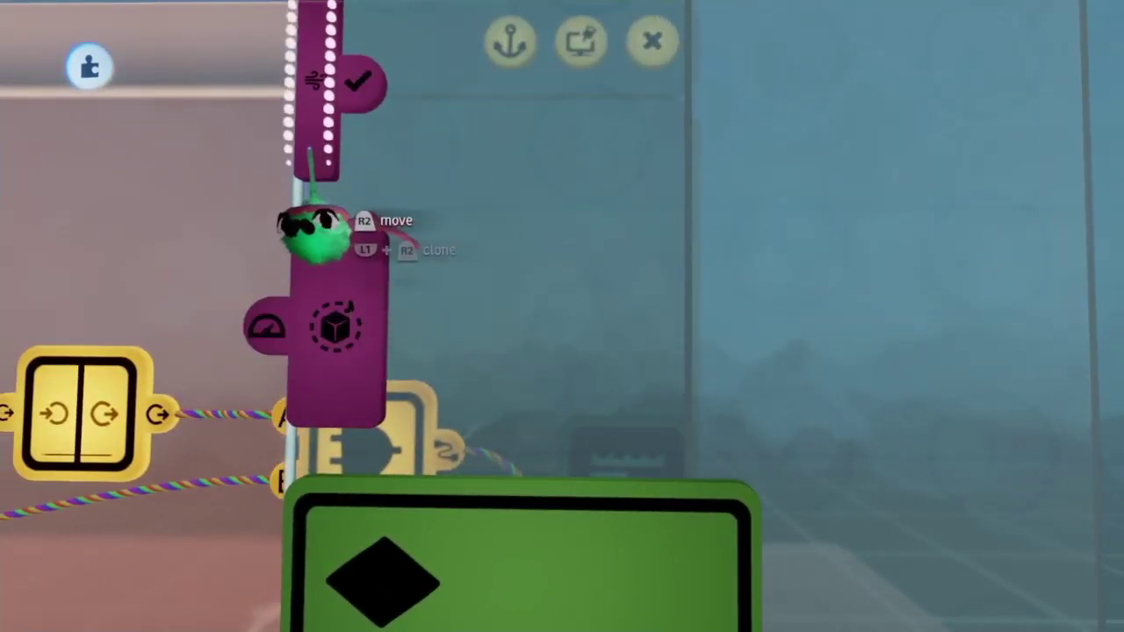
click(266, 327)
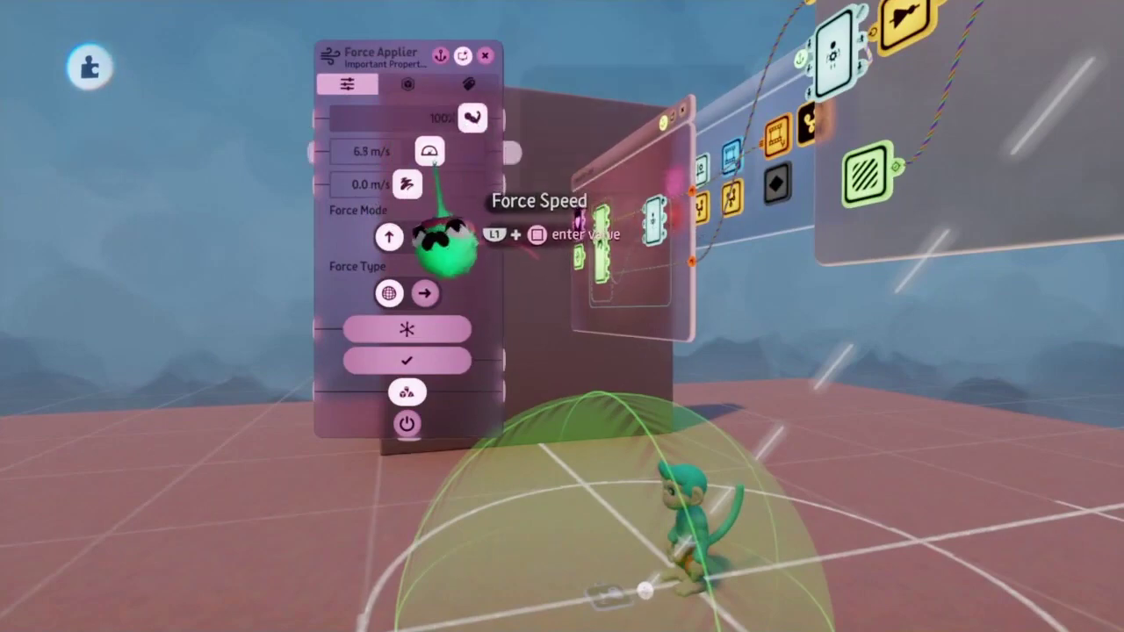
Set the Force Applier to 7.0 m/s and rotate its direction arrow to push up and away
key(Tab)
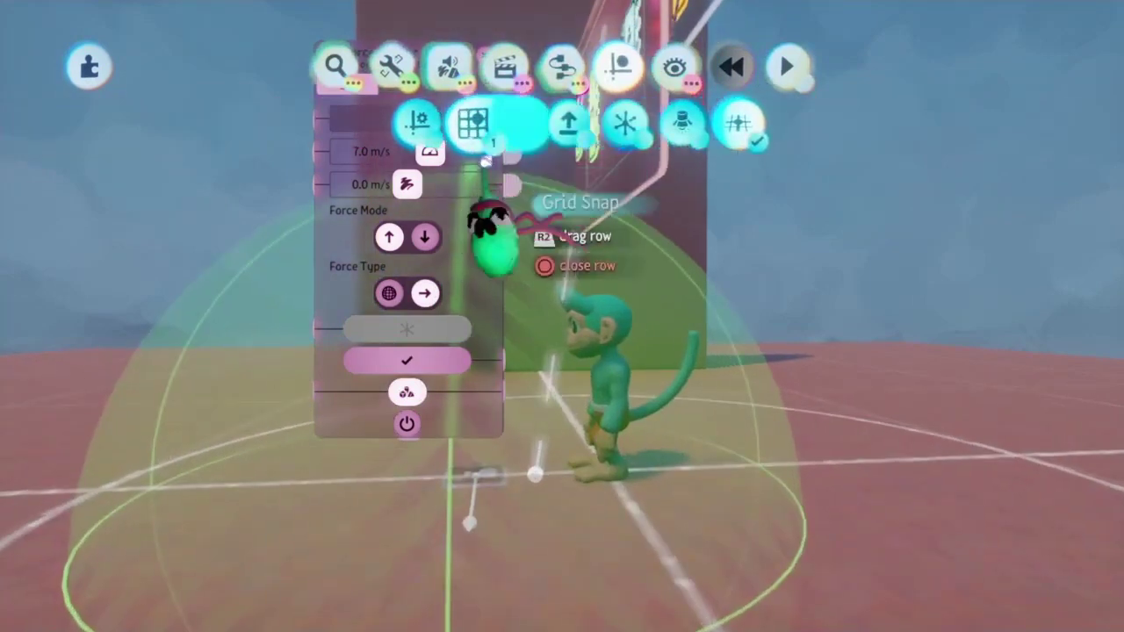
middle_drag(489, 238, 567, 527)
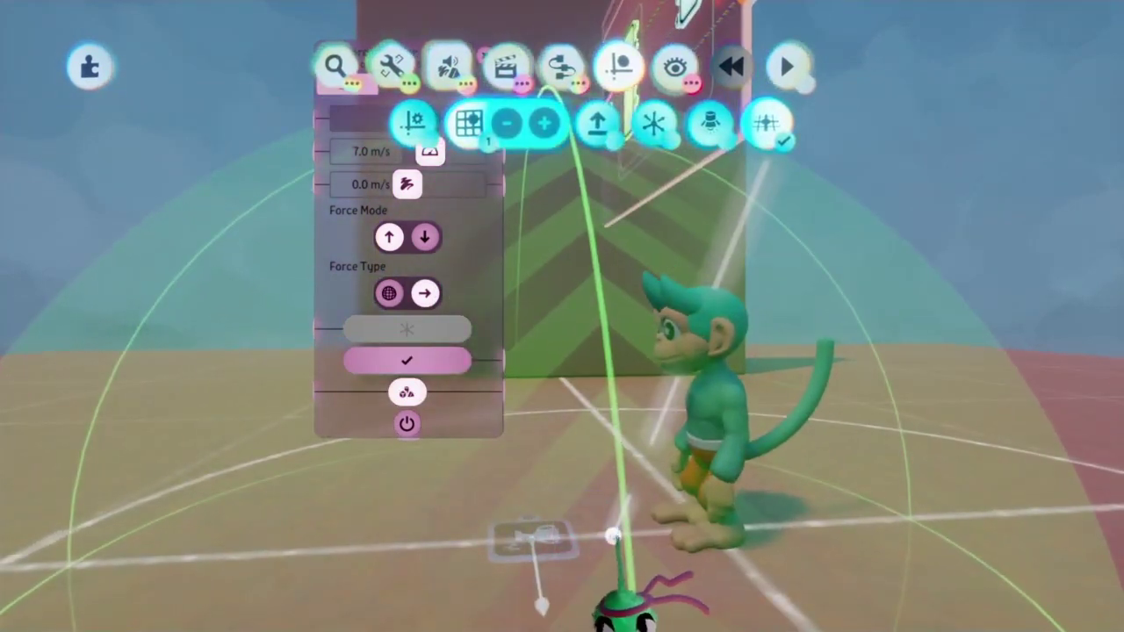
key(Escape)
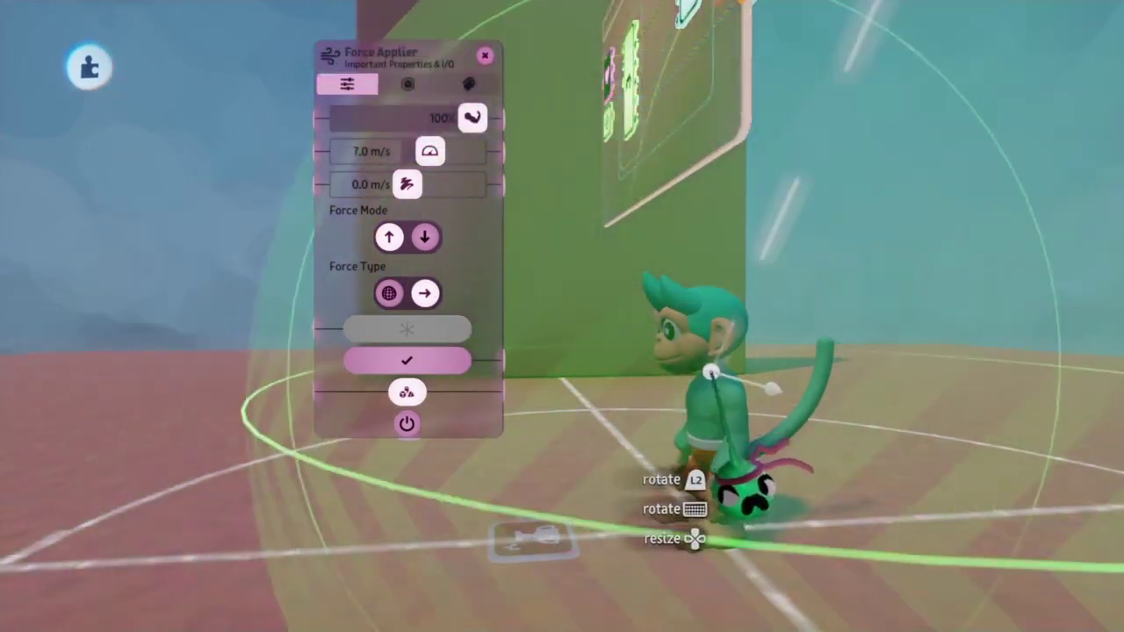
drag(747, 492, 720, 562)
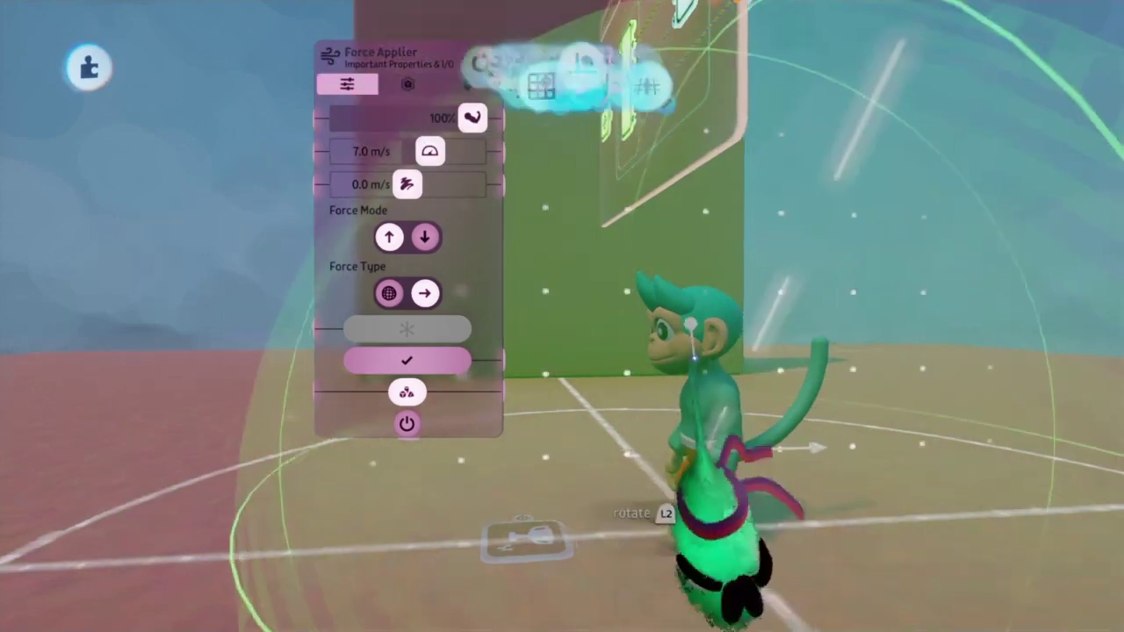
middle_drag(729, 562, 622, 314)
middle_drag(647, 214, 721, 571)
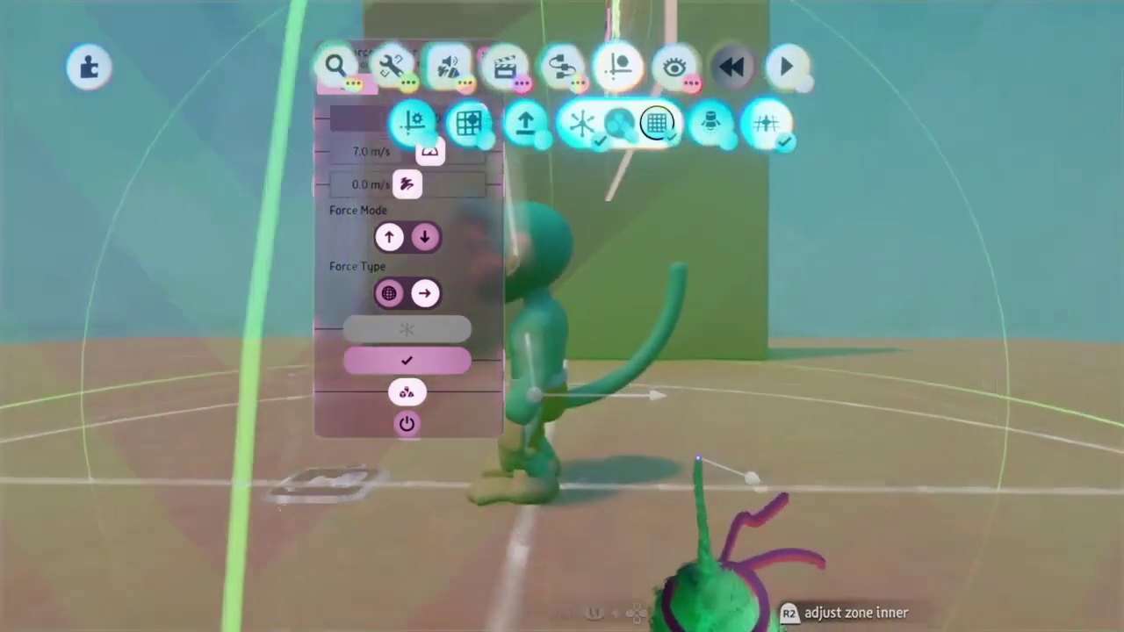
middle_drag(698, 458, 669, 420)
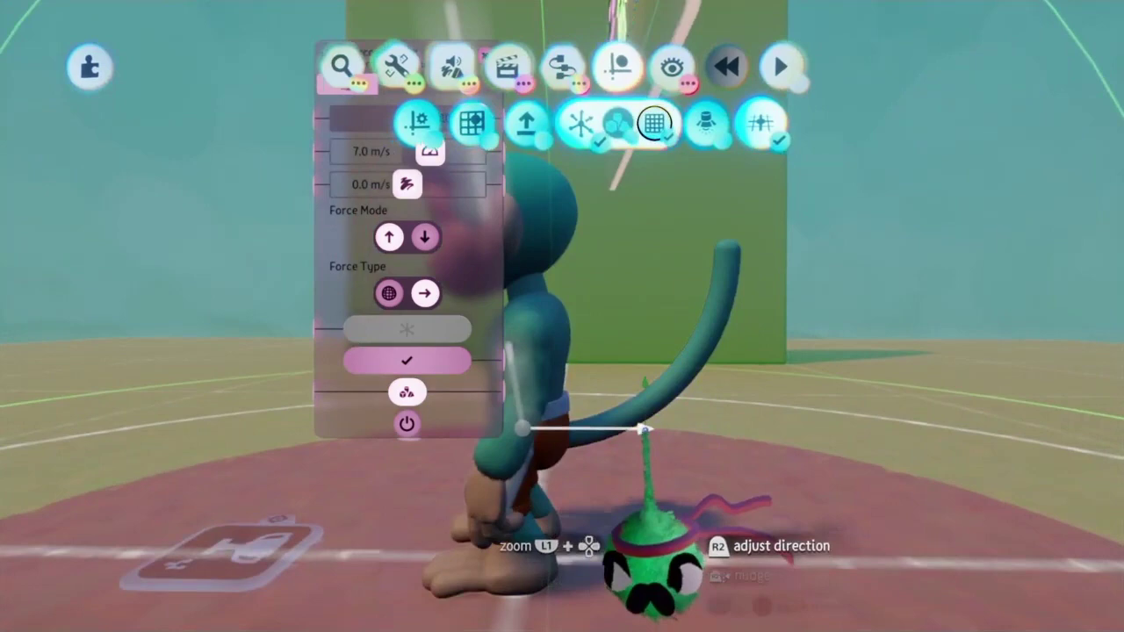
drag(644, 429, 579, 323)
middle_drag(650, 395, 553, 489)
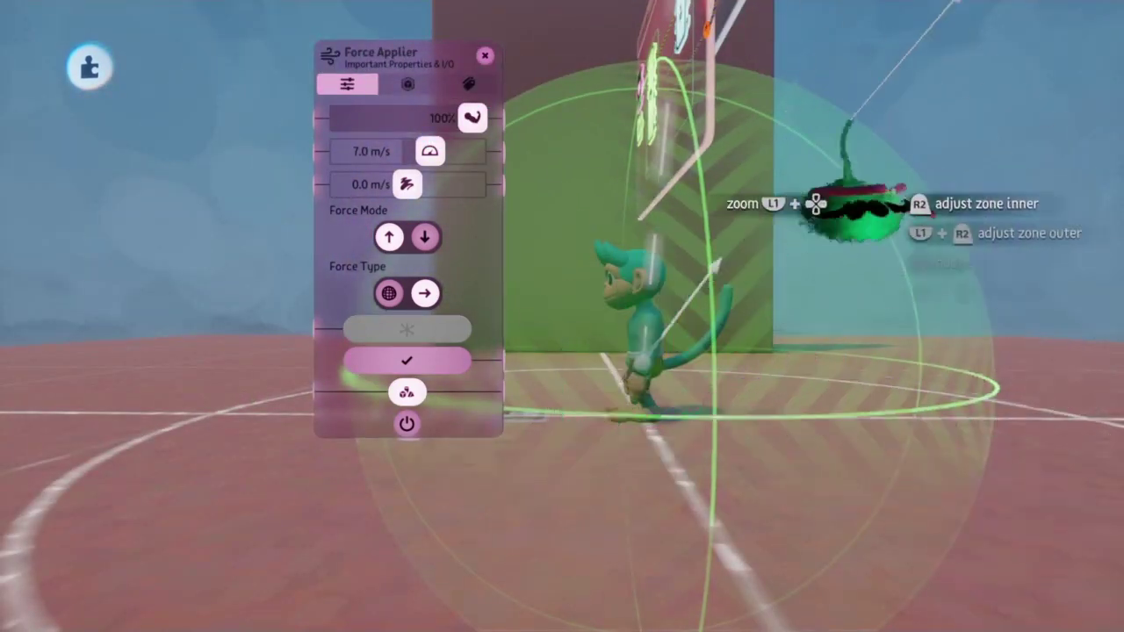
middle_drag(427, 389, 645, 294)
Drag the Rotator's Overall Damping from 50% to 100% and close its settings
click(657, 294)
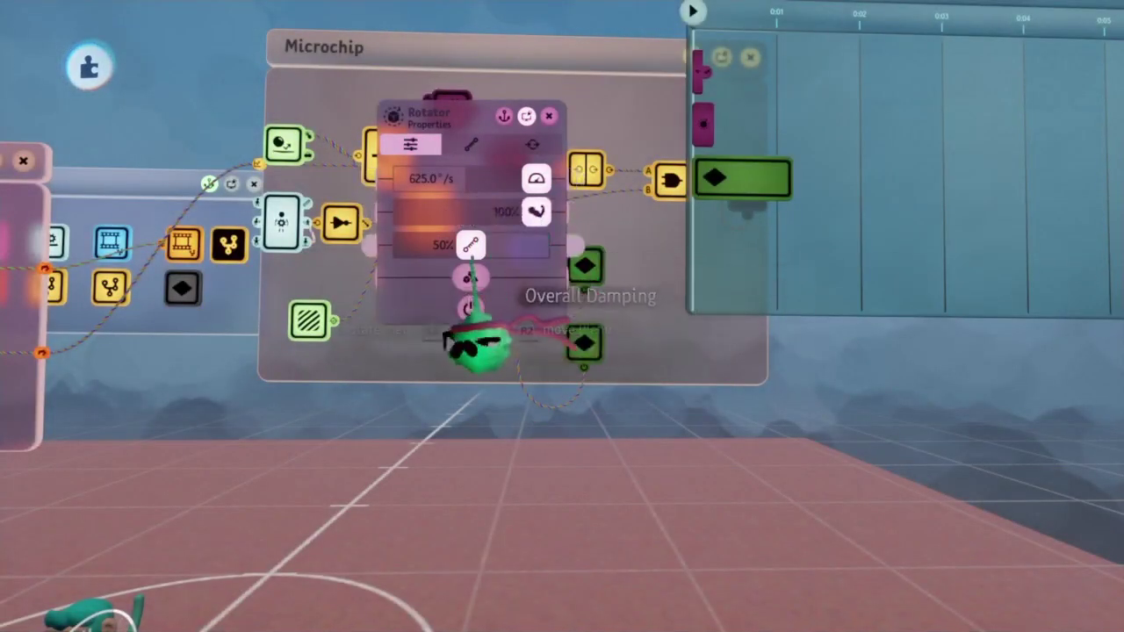
key(Tab)
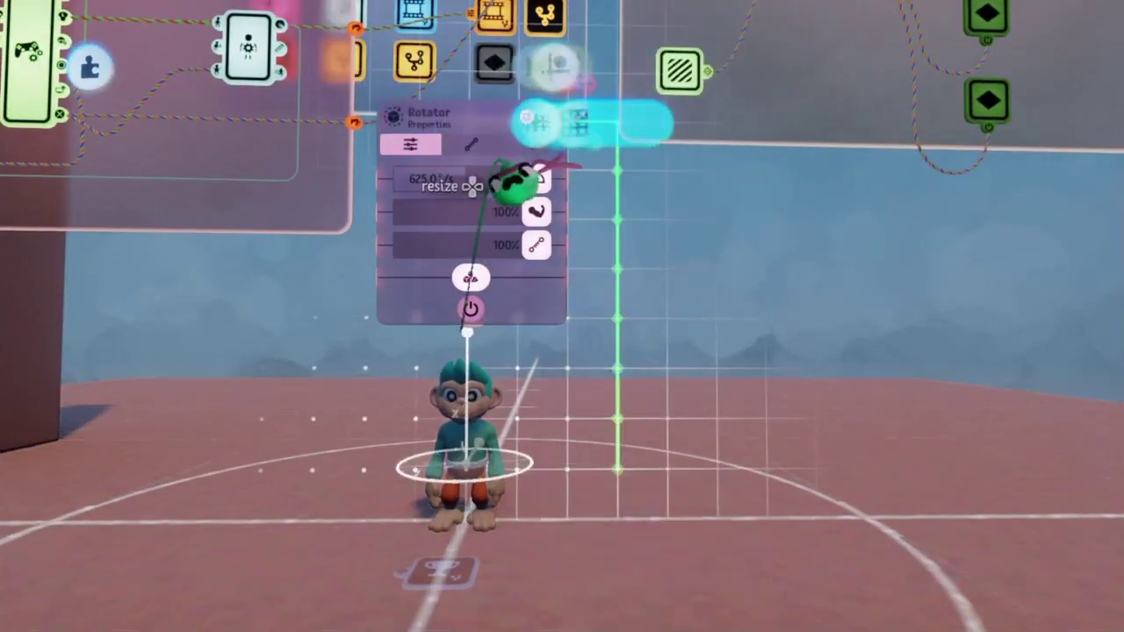
key(Escape)
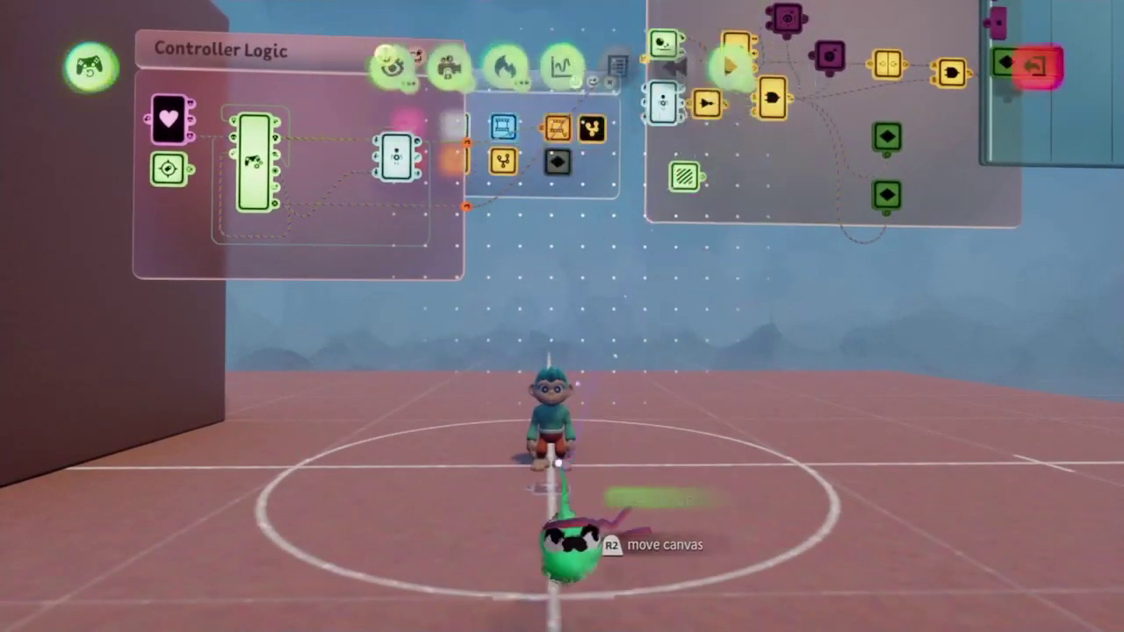
Test-play the monkey running up the wall, dropping off, climbing again, then stop testing
key(space)
key(Up)
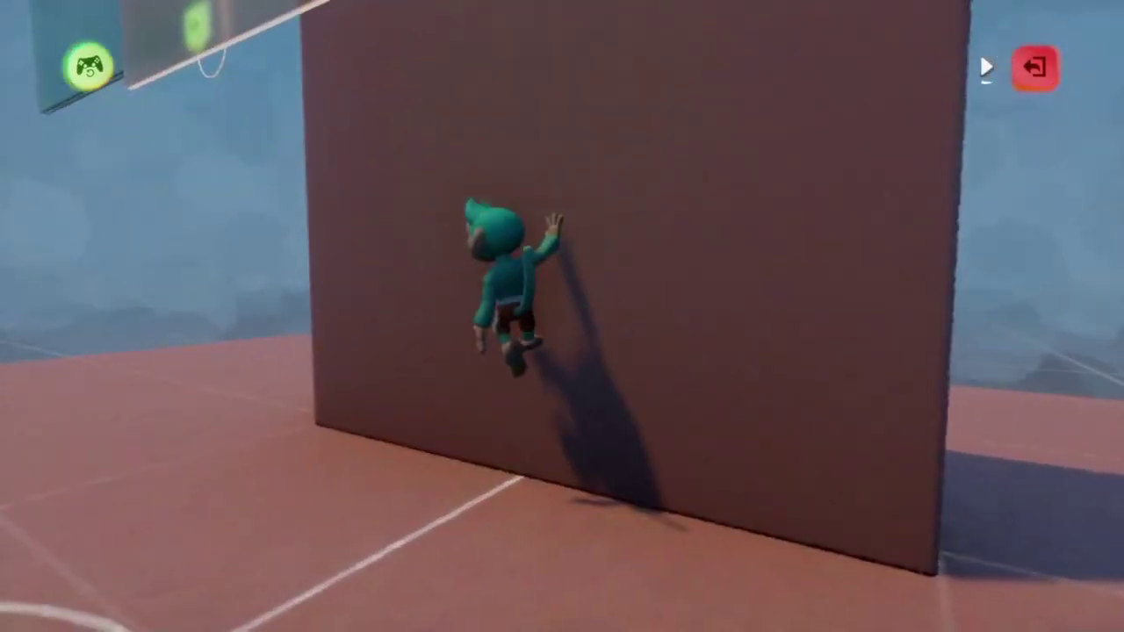
key(space)
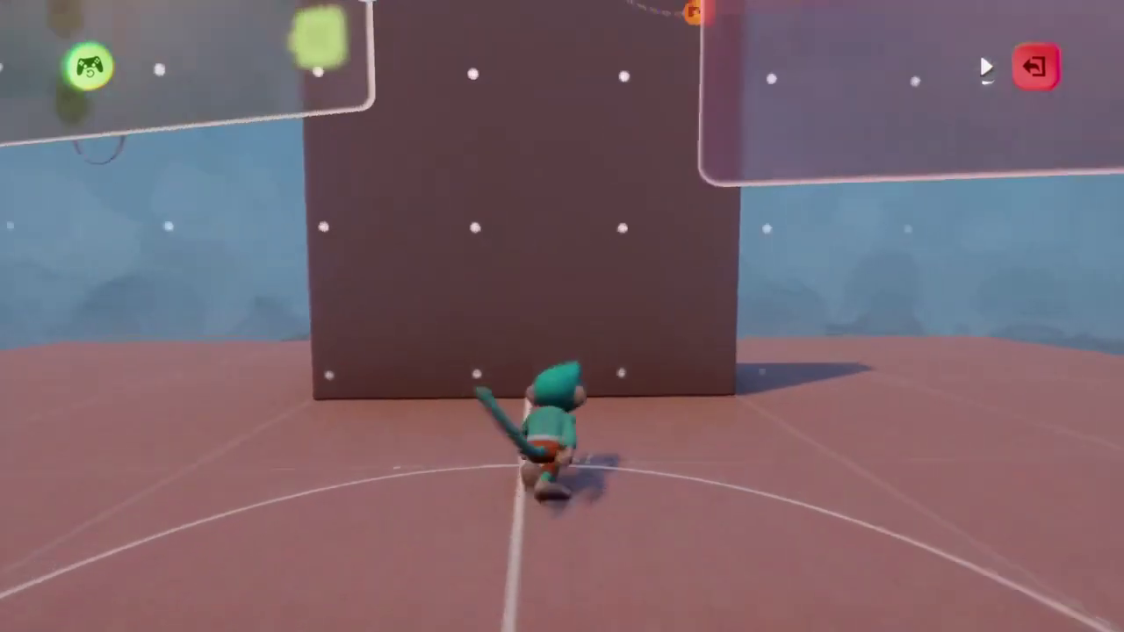
key(space)
key(space)
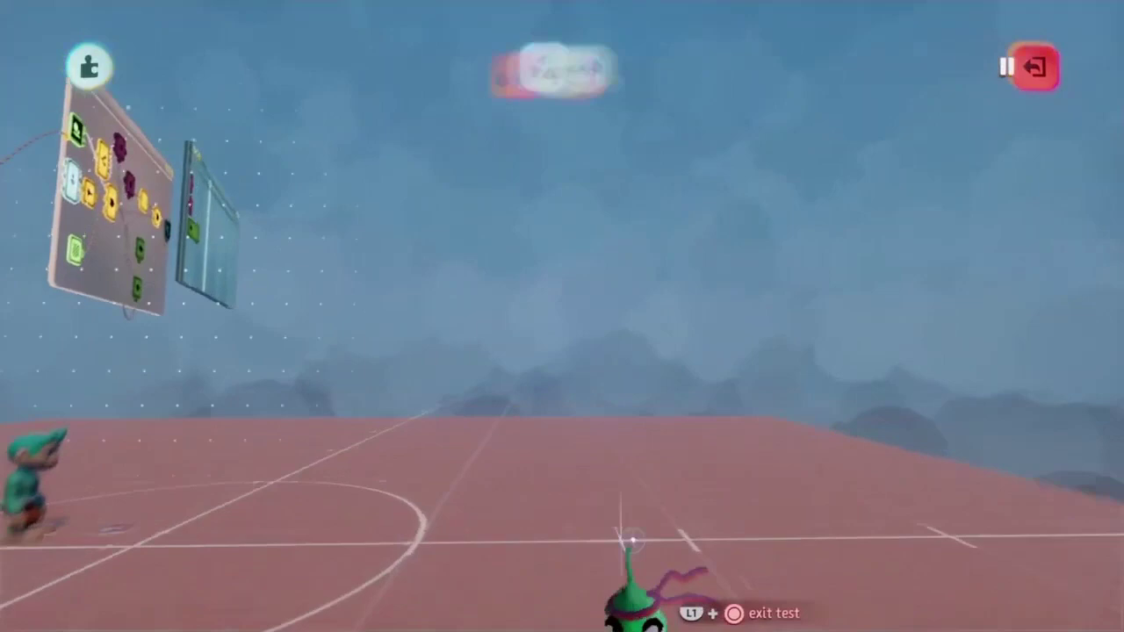
key(space)
Zoom in on the Rotator clip in the Timeline, then close the logic view to the scene
middle_drag(604, 167, 571, 307)
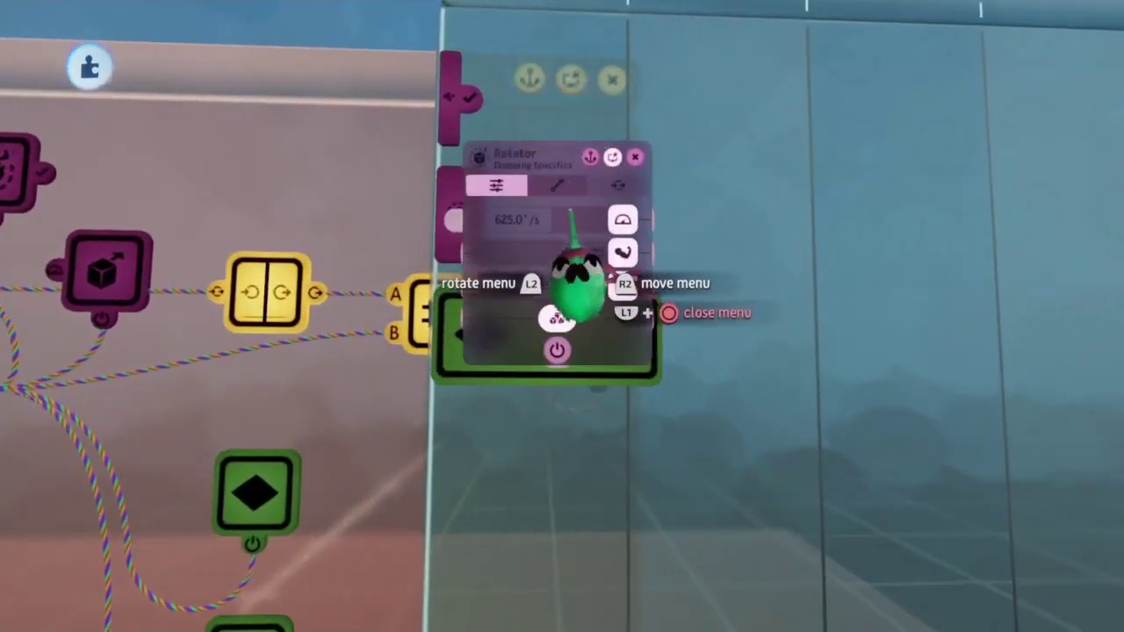
scroll(471, 294, up, 5)
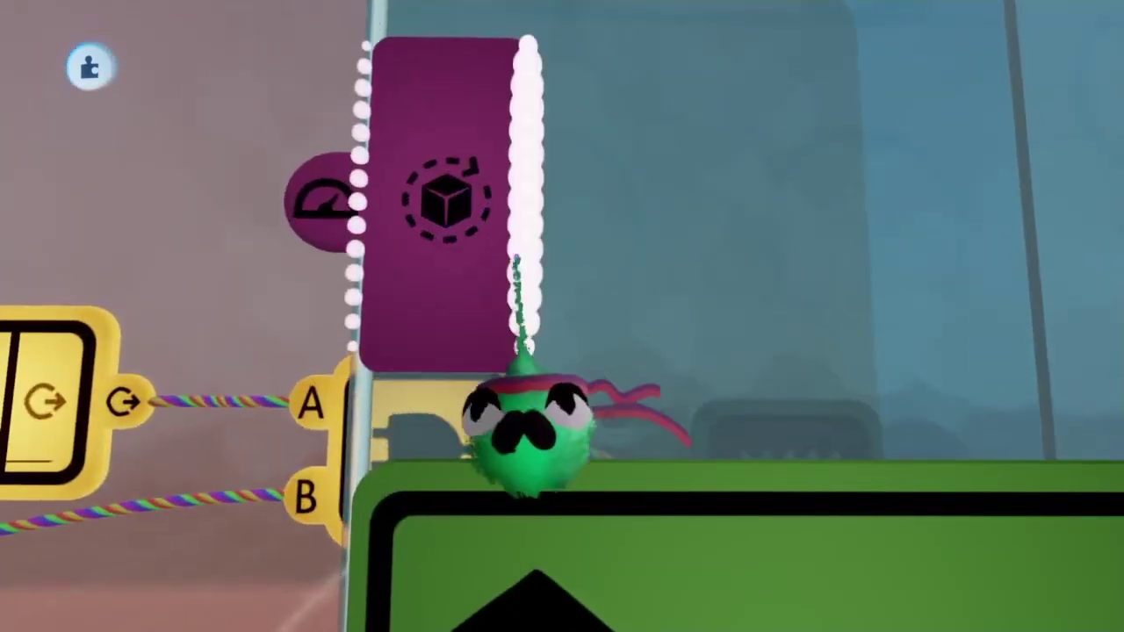
key(Escape)
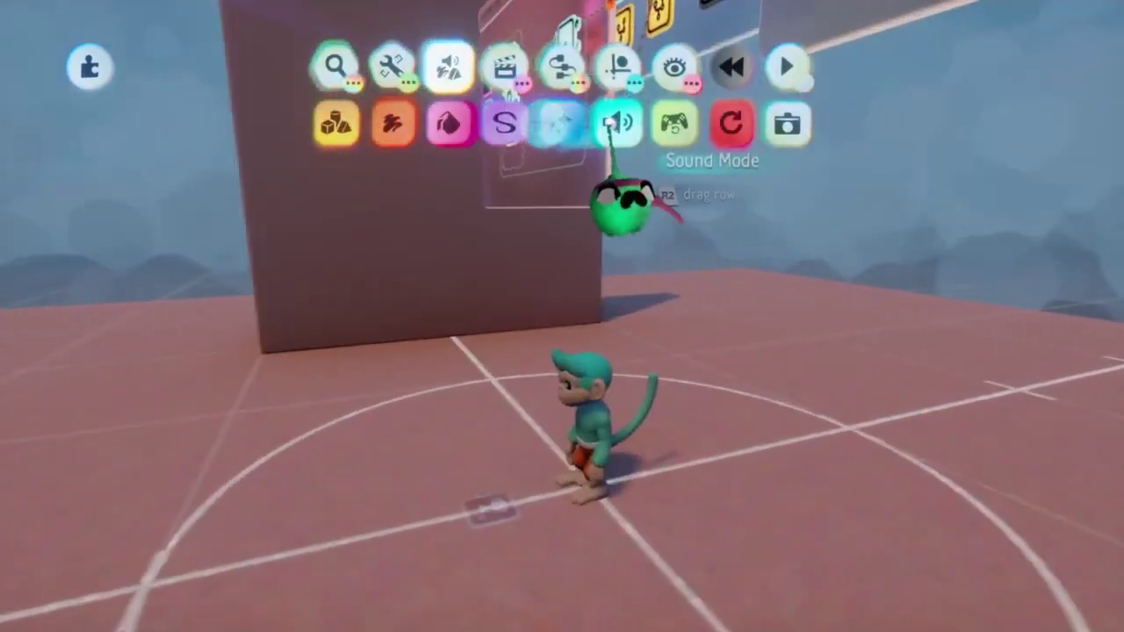
Start a test run to jump the monkey onto the Wall-tagged block and climb it
click(730, 67)
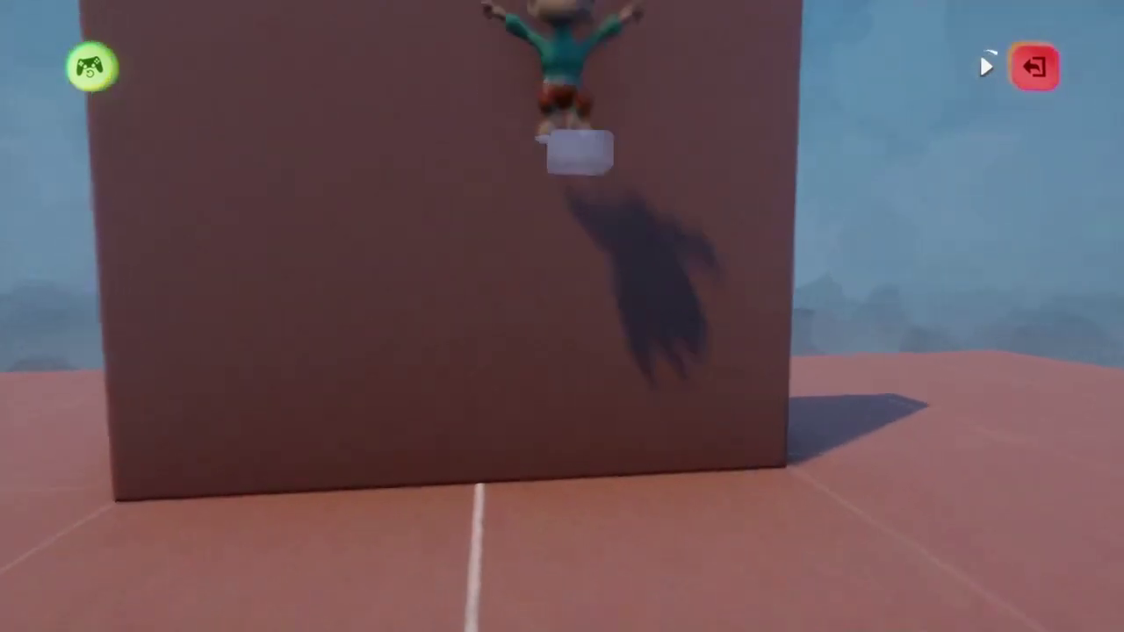
click(1029, 68)
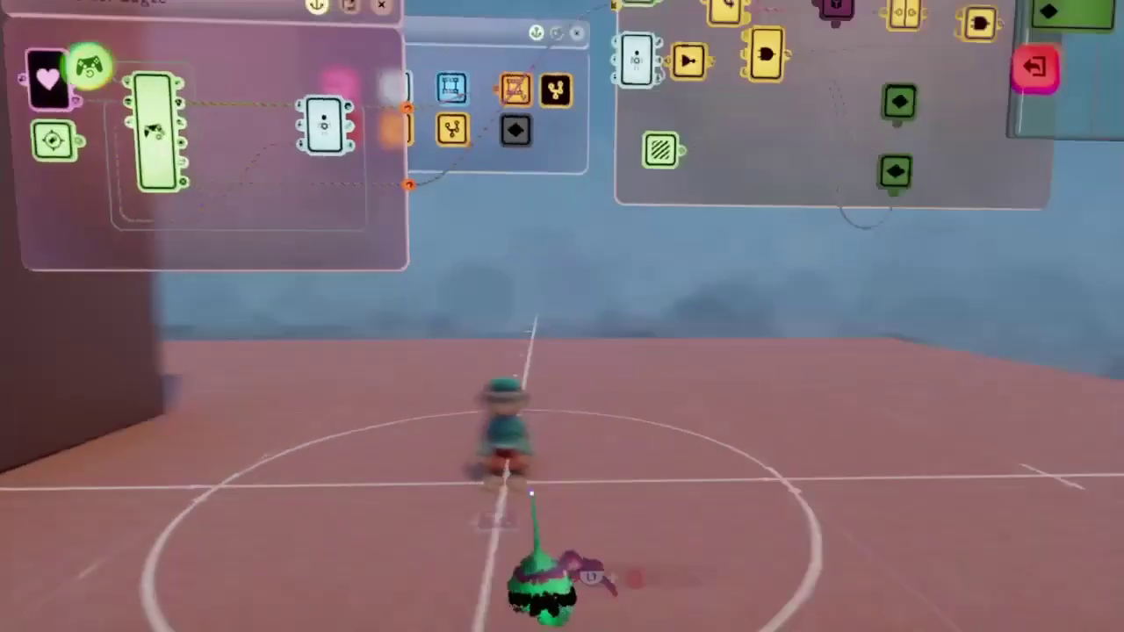
scroll(647, 402, up, 5)
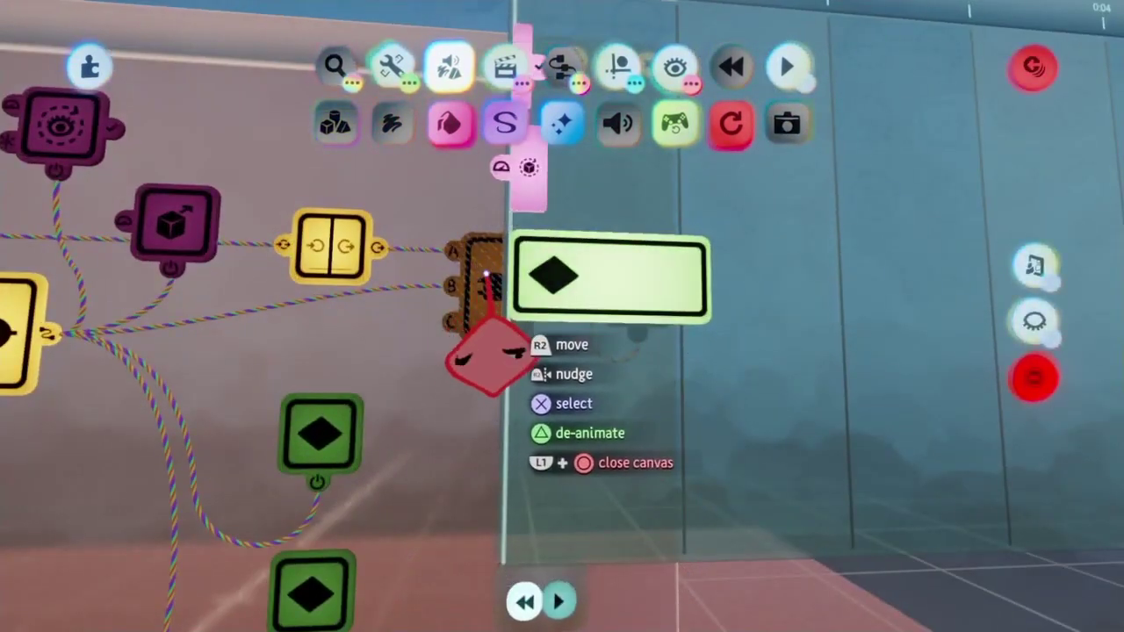
drag(725, 298, 685, 288)
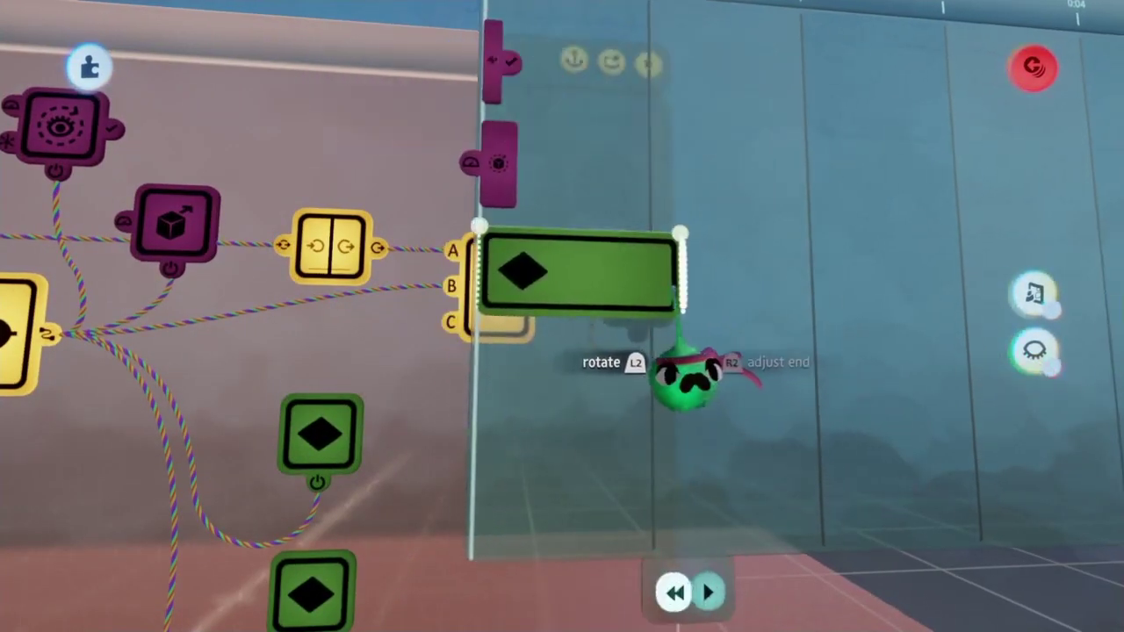
scroll(537, 364, down, 5)
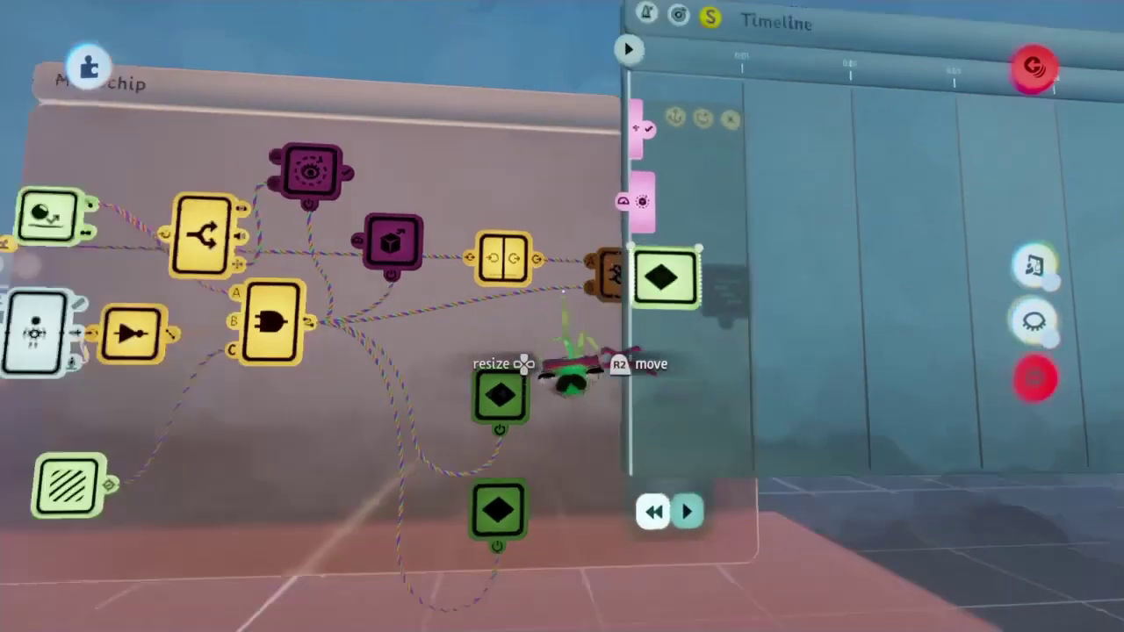
drag(565, 377, 544, 466)
click(551, 380)
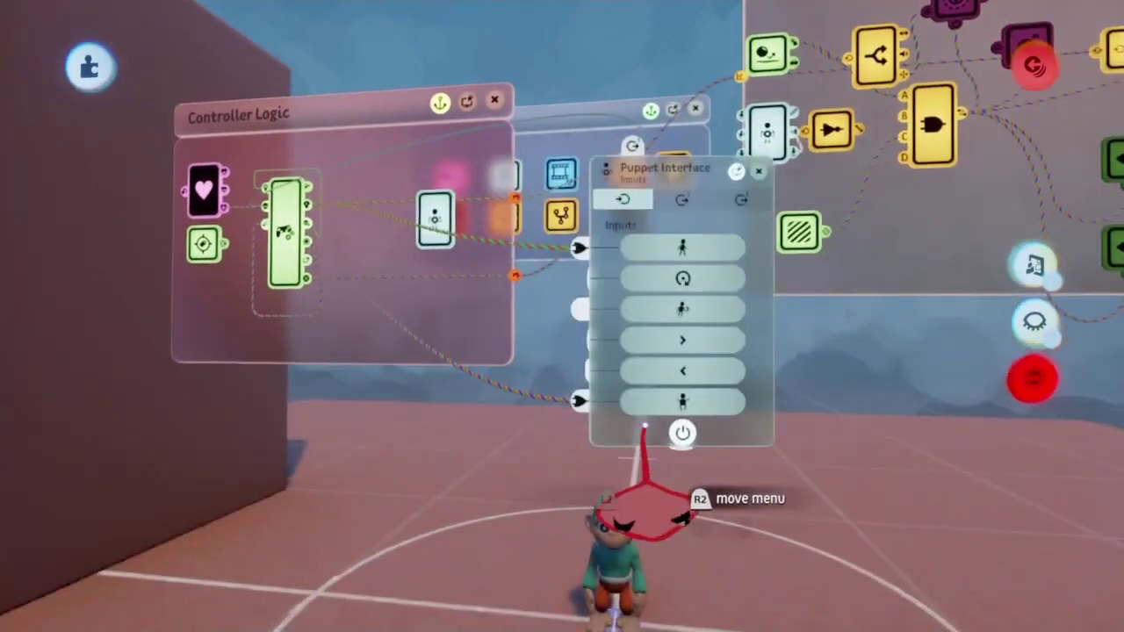
key(Escape)
scroll(565, 414, up, 5)
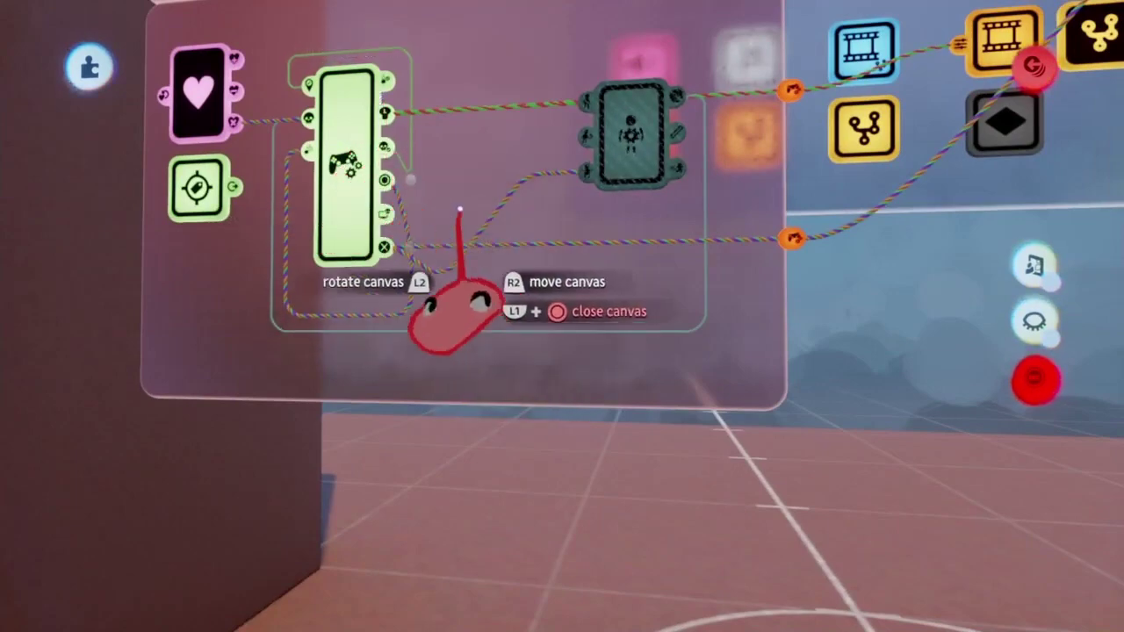
key(Escape)
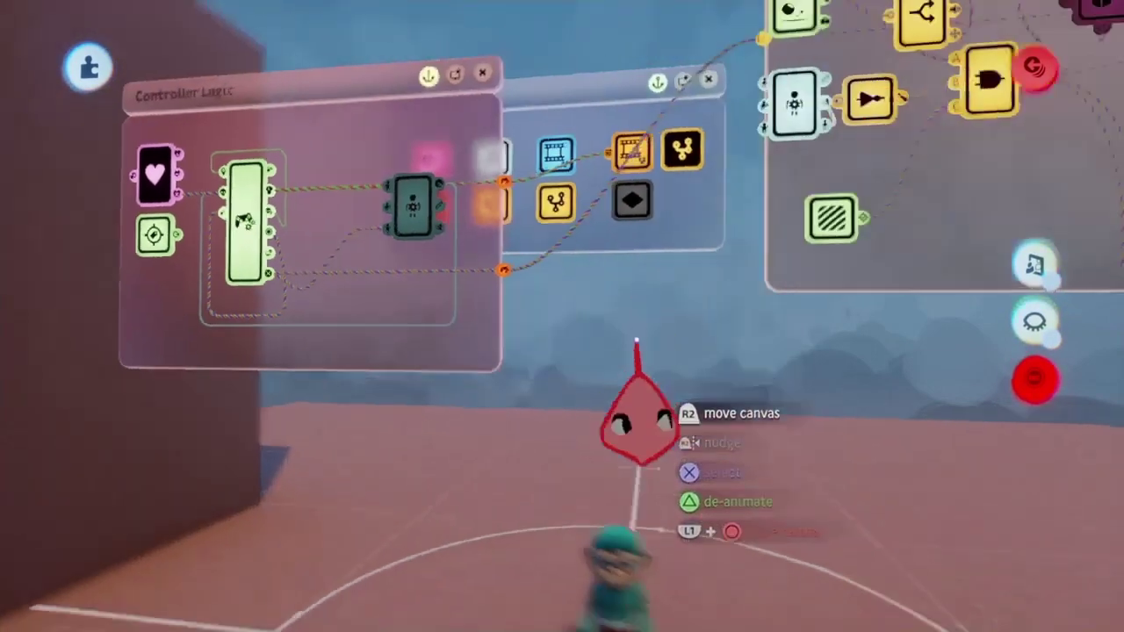
key(Tab)
key(Escape)
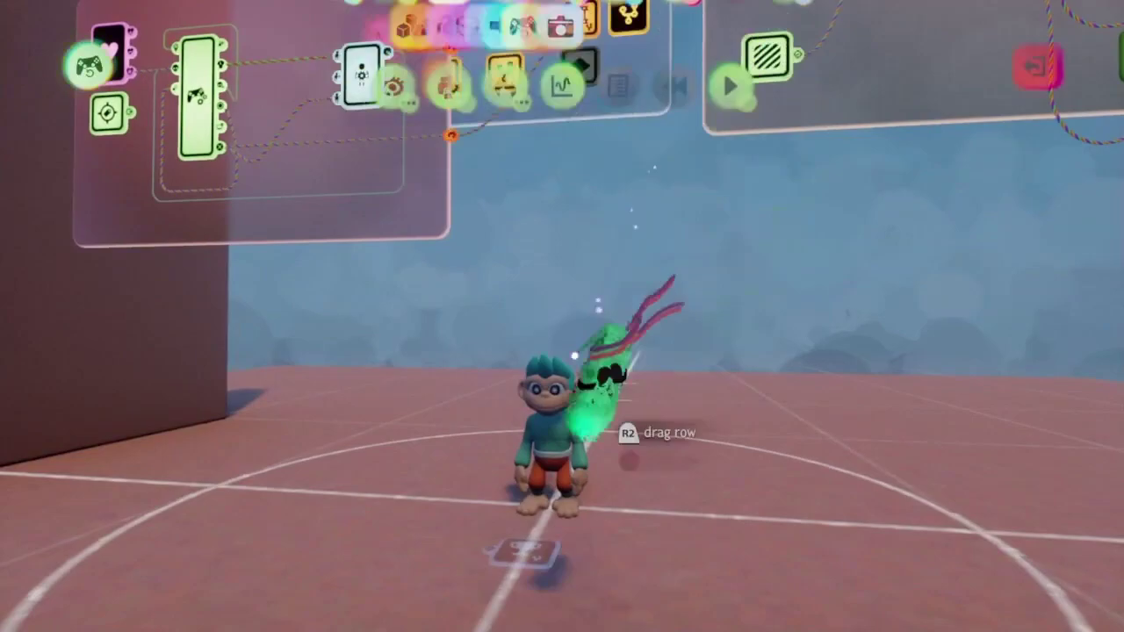
Possess the monkey puppet and run it up the wall until it clings on
click(542, 414)
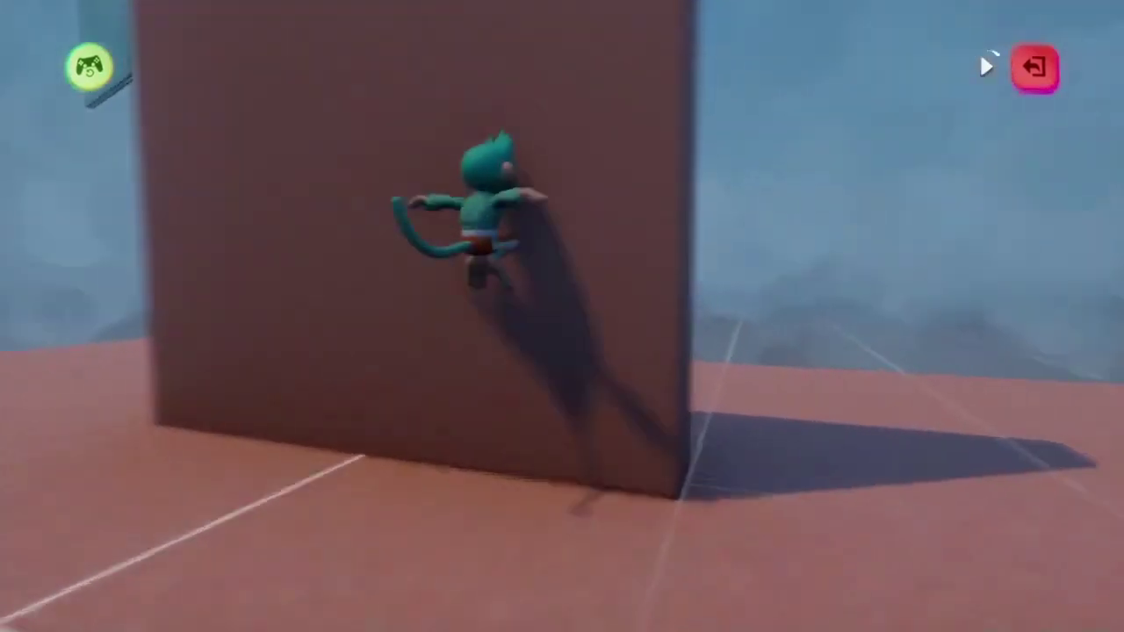
Back in edit mode, shorten the Timeline and clone it into a second copy
key(Escape)
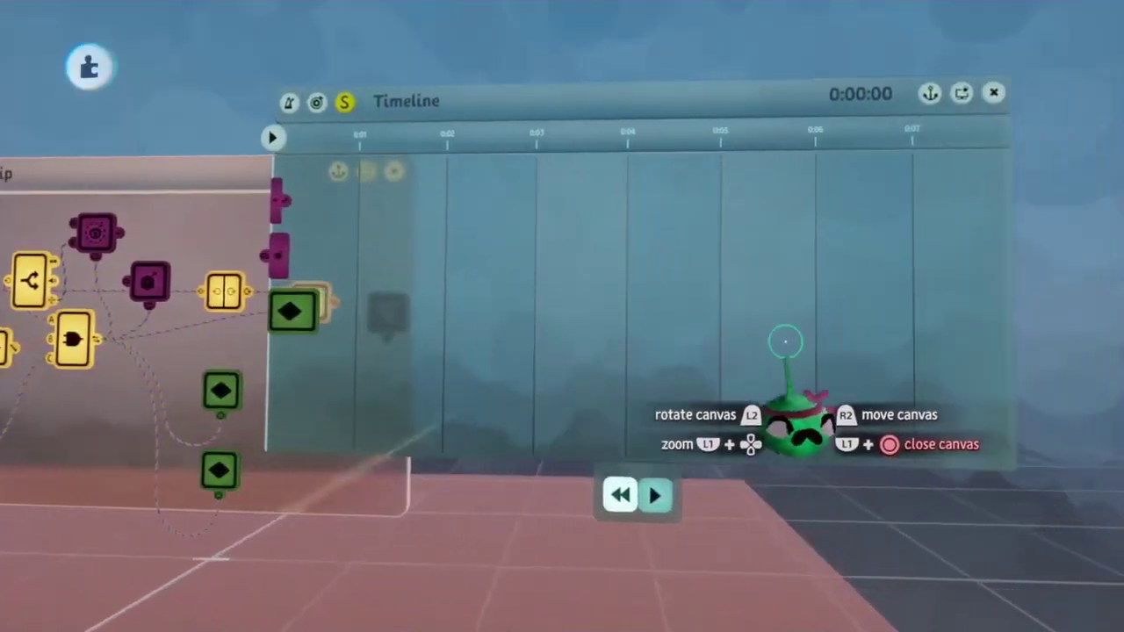
drag(960, 326, 290, 395)
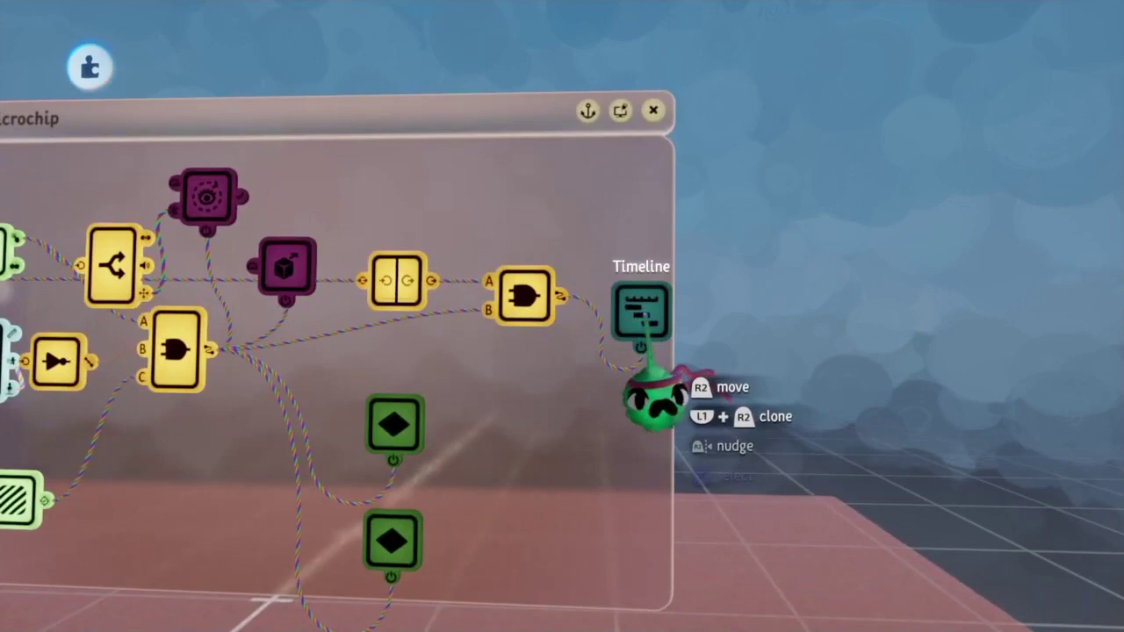
mouse_move(654, 400)
mouse_down()
mouse_move(644, 250)
mouse_move(635, 314)
mouse_move(622, 272)
mouse_up()
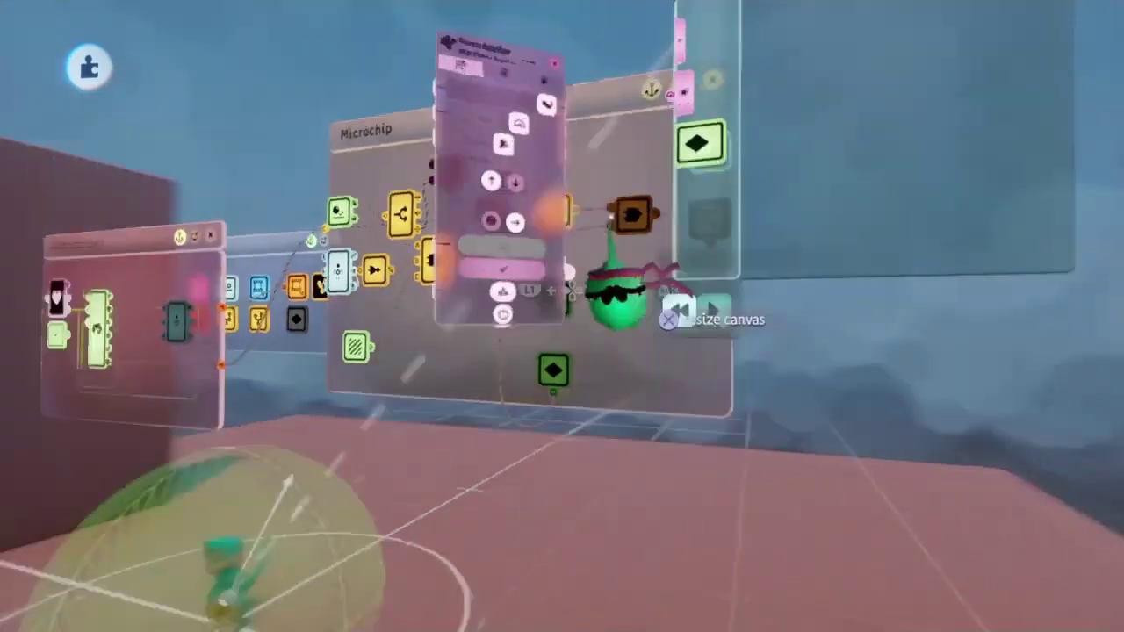
Set the Force Applier's Force Speed to 2.0 m/s
click(602, 339)
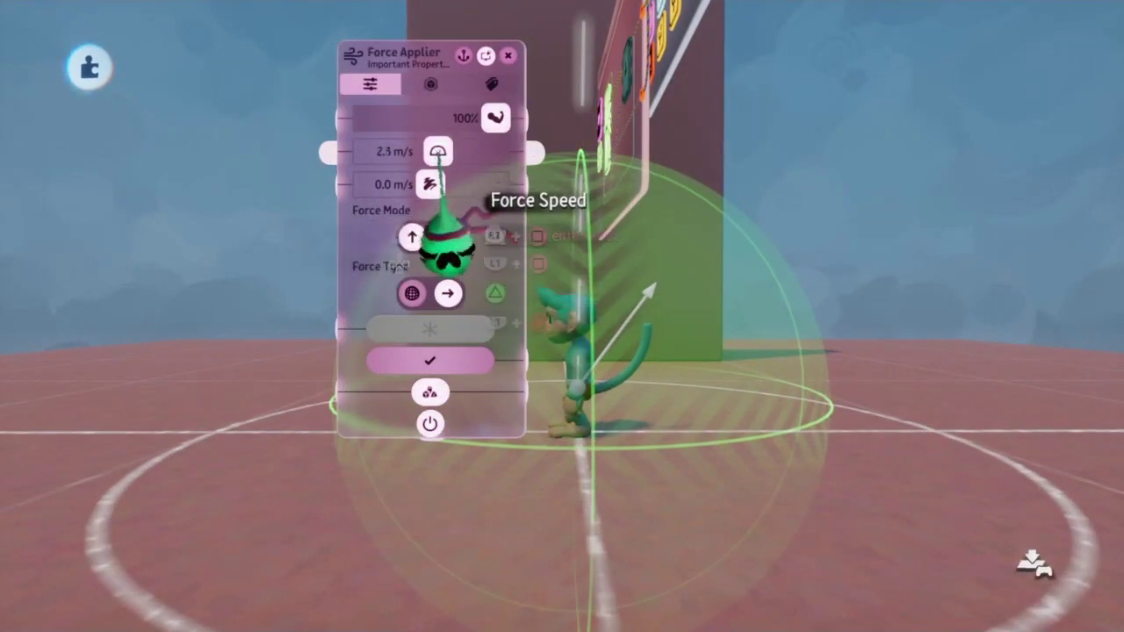
key(Tab)
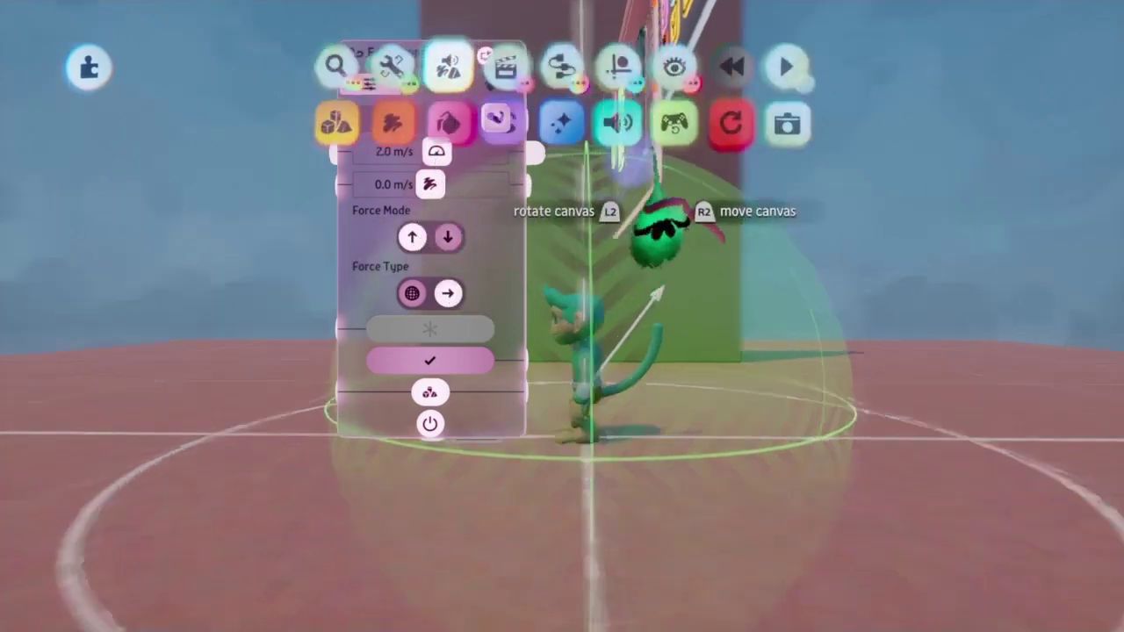
mouse_move(618, 66)
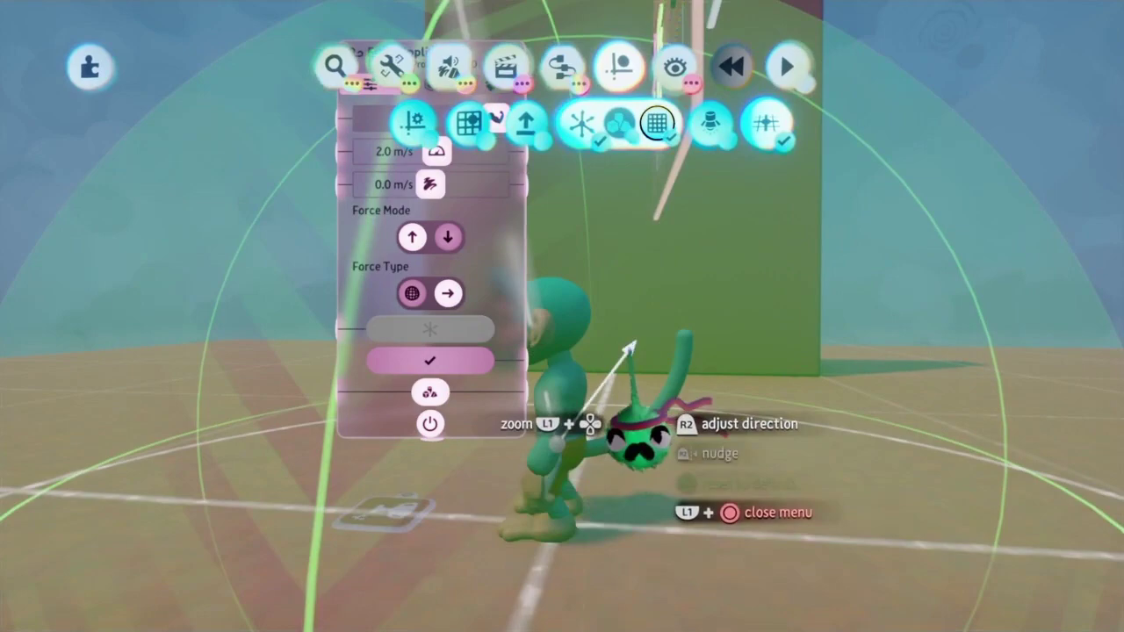
key(Escape)
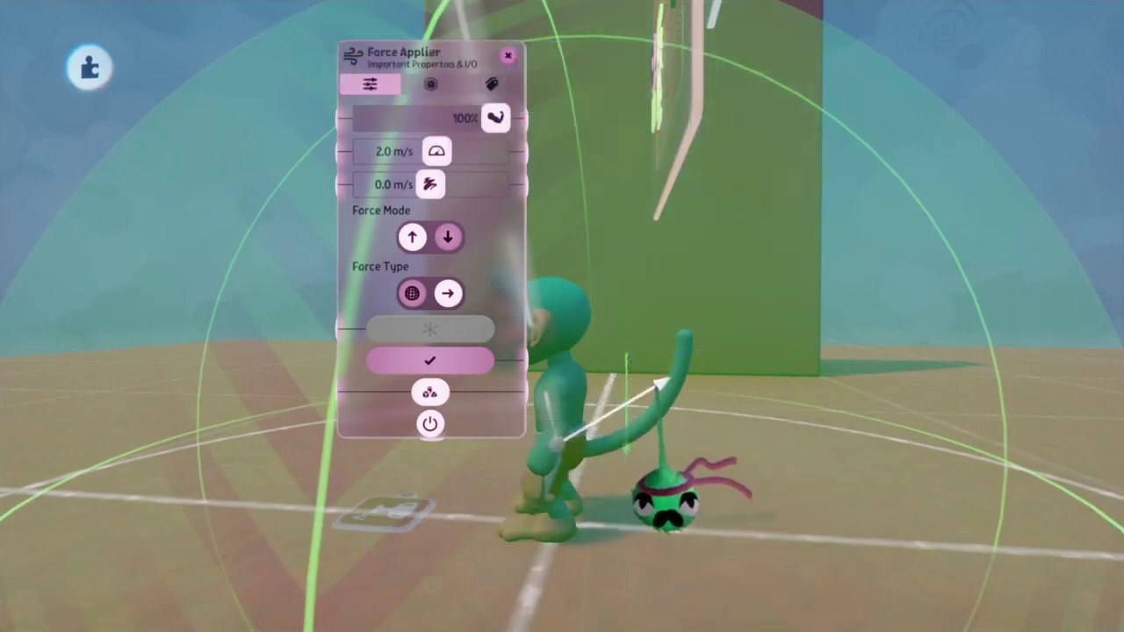
Frame the Microchip and clone its AND gate above the original
middle_drag(667, 575, 577, 371)
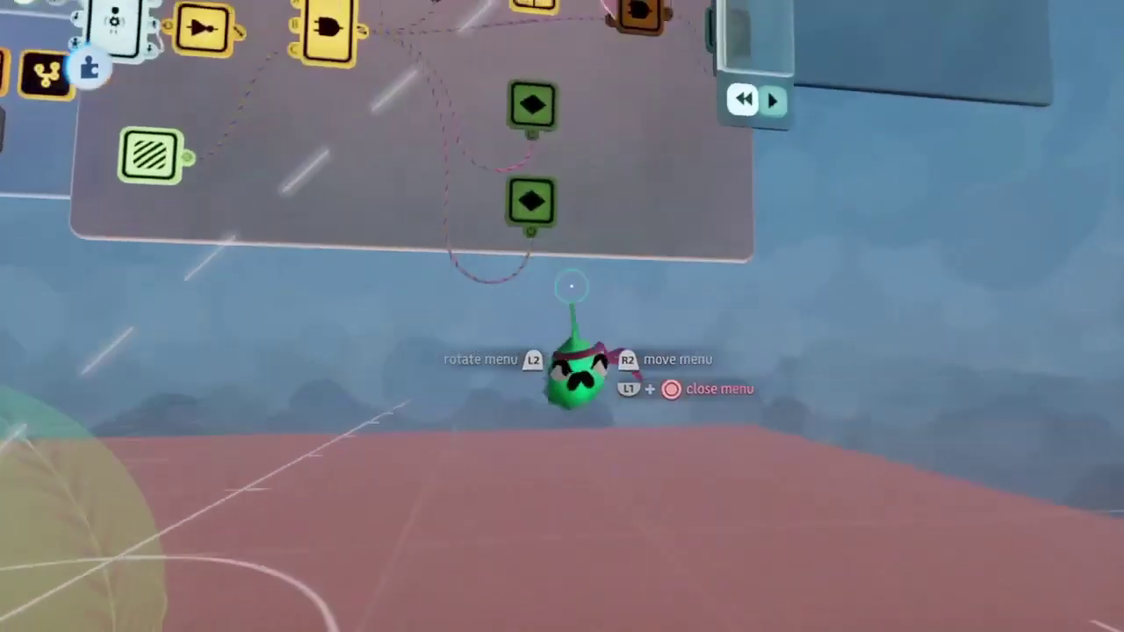
key(Tab)
middle_drag(615, 333, 708, 426)
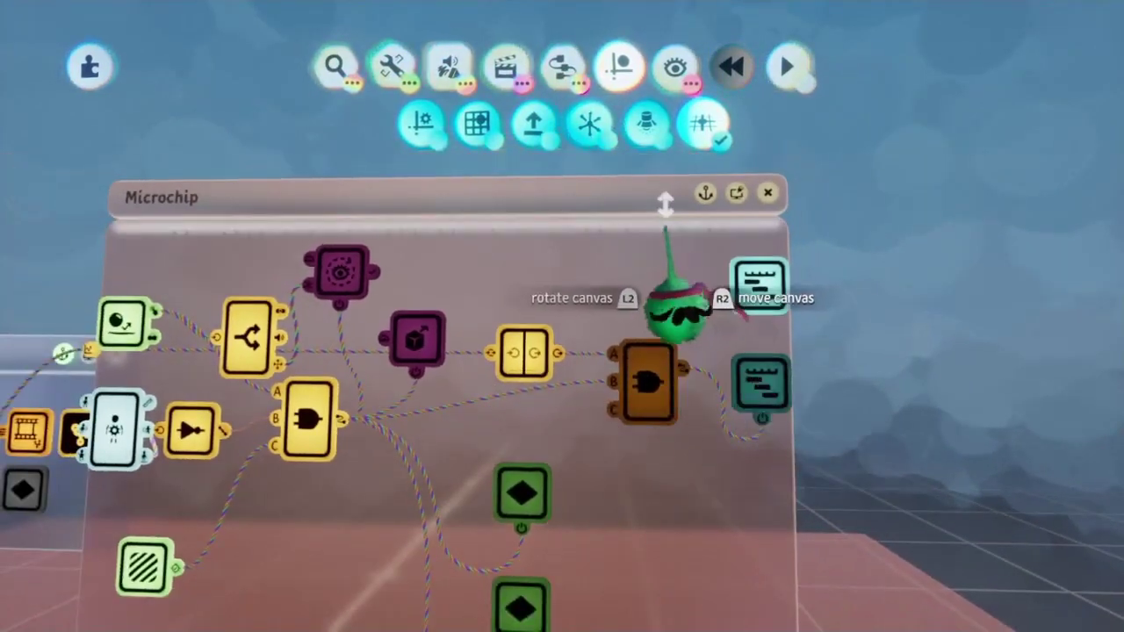
middle_drag(673, 302, 667, 501)
key(Escape)
drag(648, 380, 647, 285)
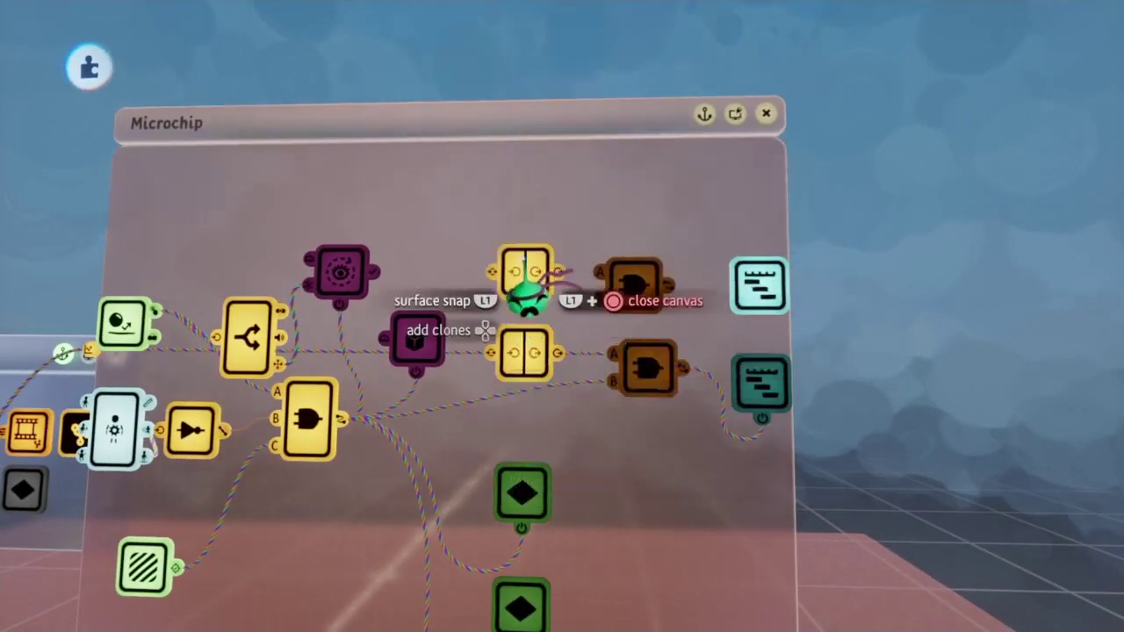
Wire the copied gates into the top AND gate
middle_drag(527, 294, 604, 369)
middle_drag(632, 333, 387, 474)
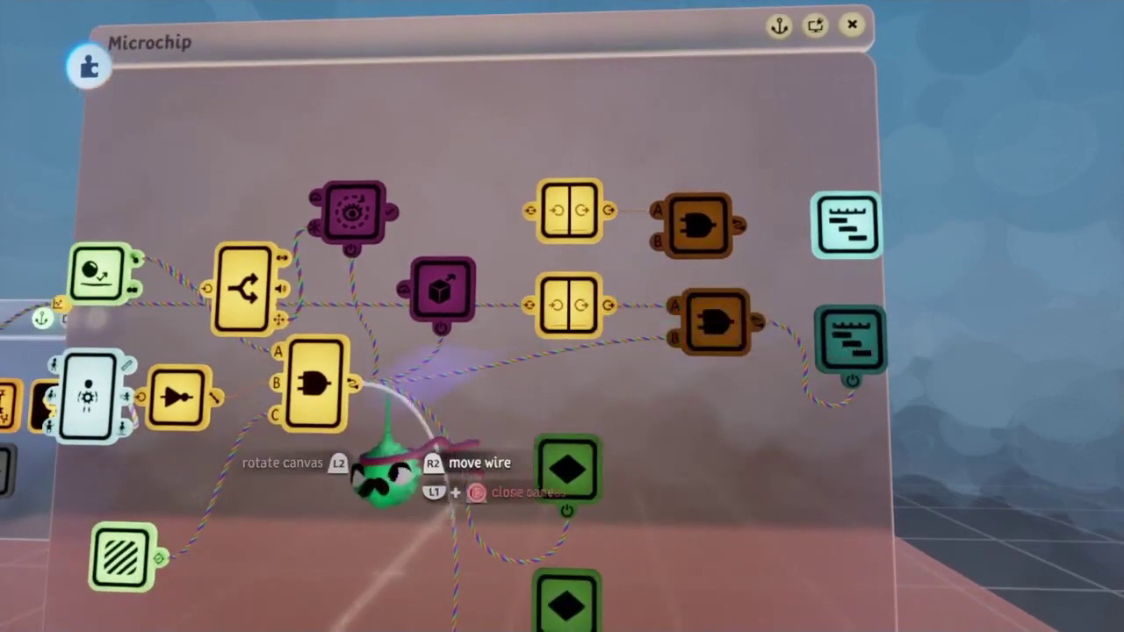
middle_drag(670, 332, 777, 246)
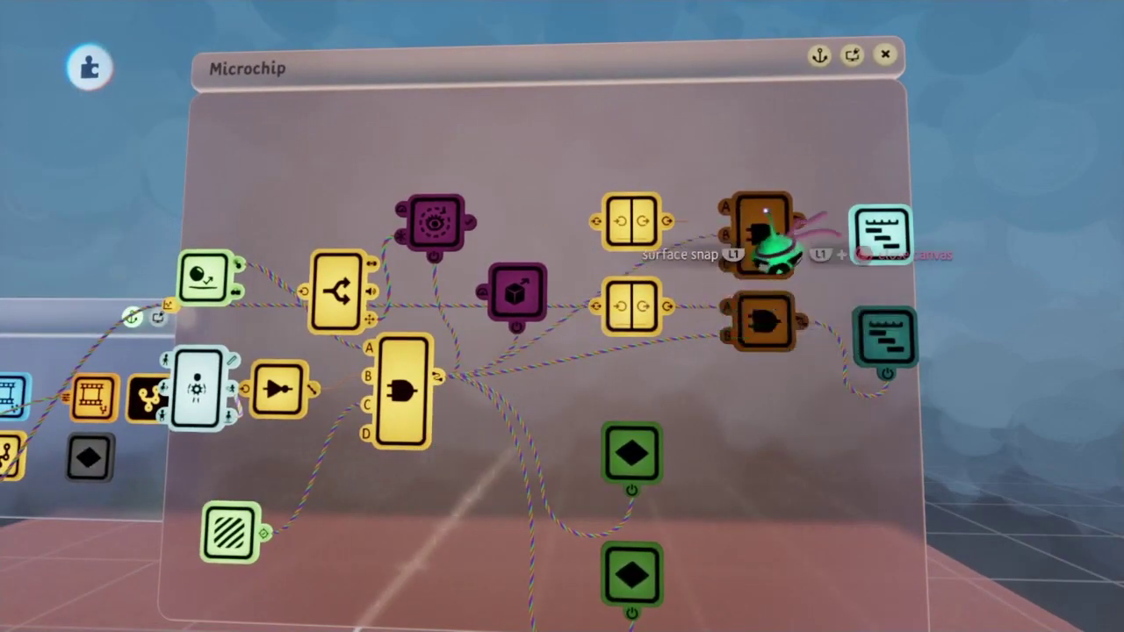
Wire the Controller Sensor's Circle Button output into the Signal Manipulator's input
middle_drag(891, 332, 647, 301)
click(634, 304)
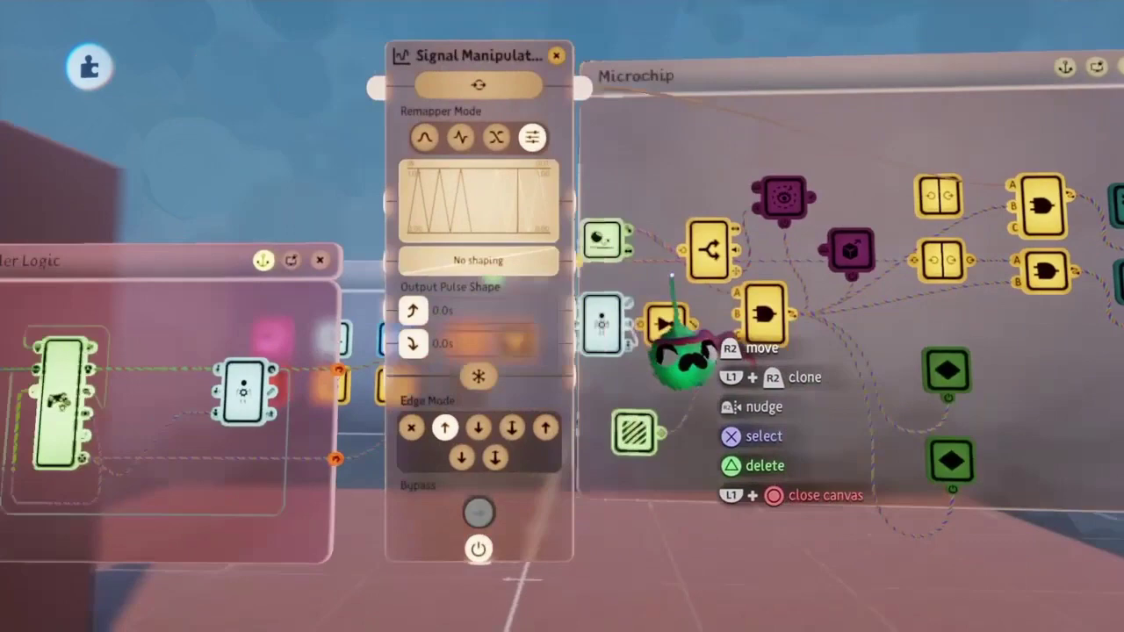
middle_drag(682, 352, 399, 325)
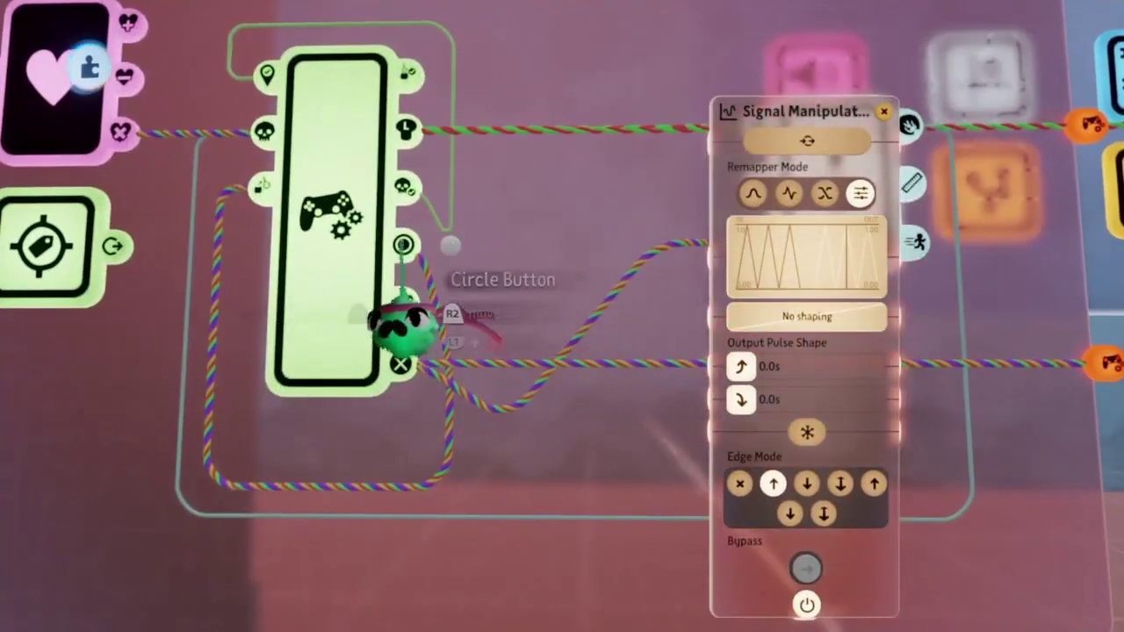
click(742, 213)
middle_drag(572, 384, 437, 241)
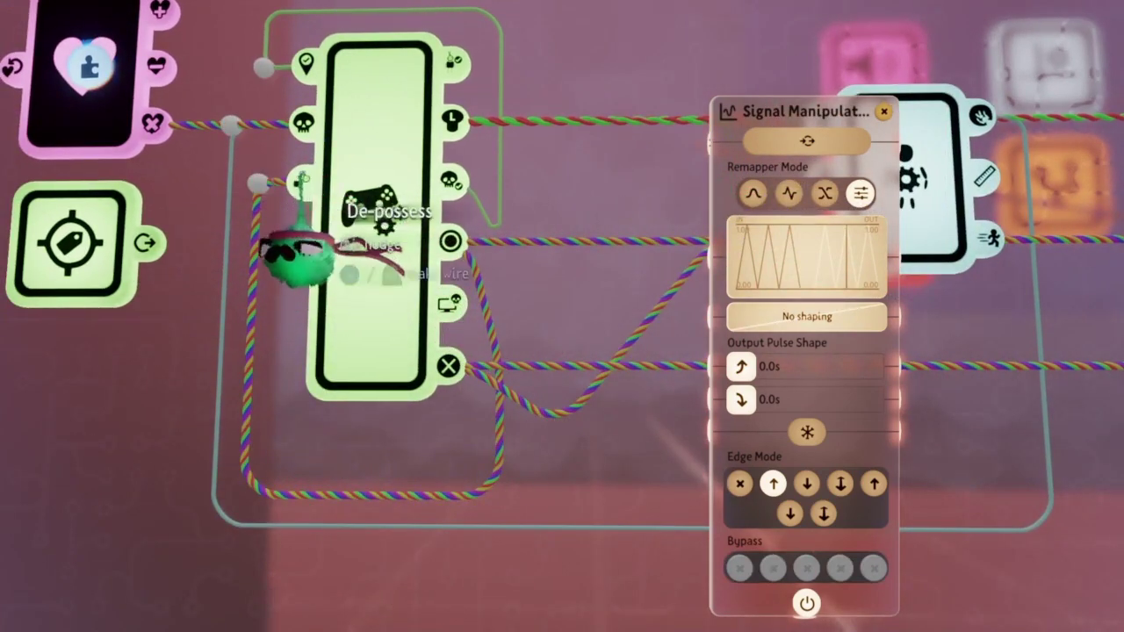
middle_drag(254, 208, 618, 386)
key(Tab)
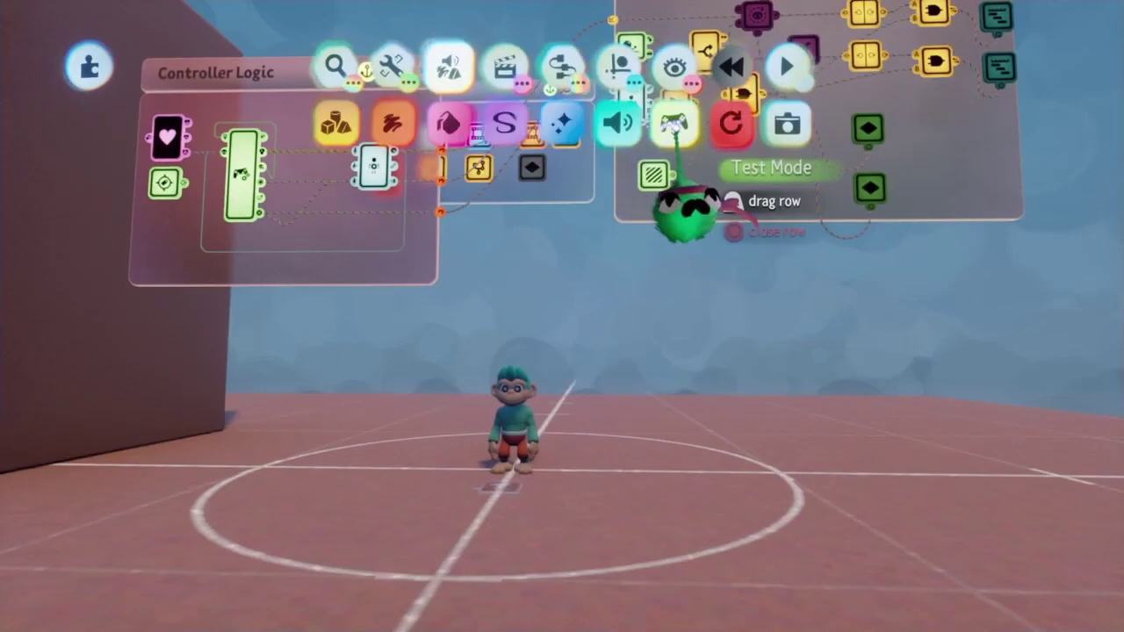
Run Test Mode with the monkey clinging to the wall and dropping off
click(674, 127)
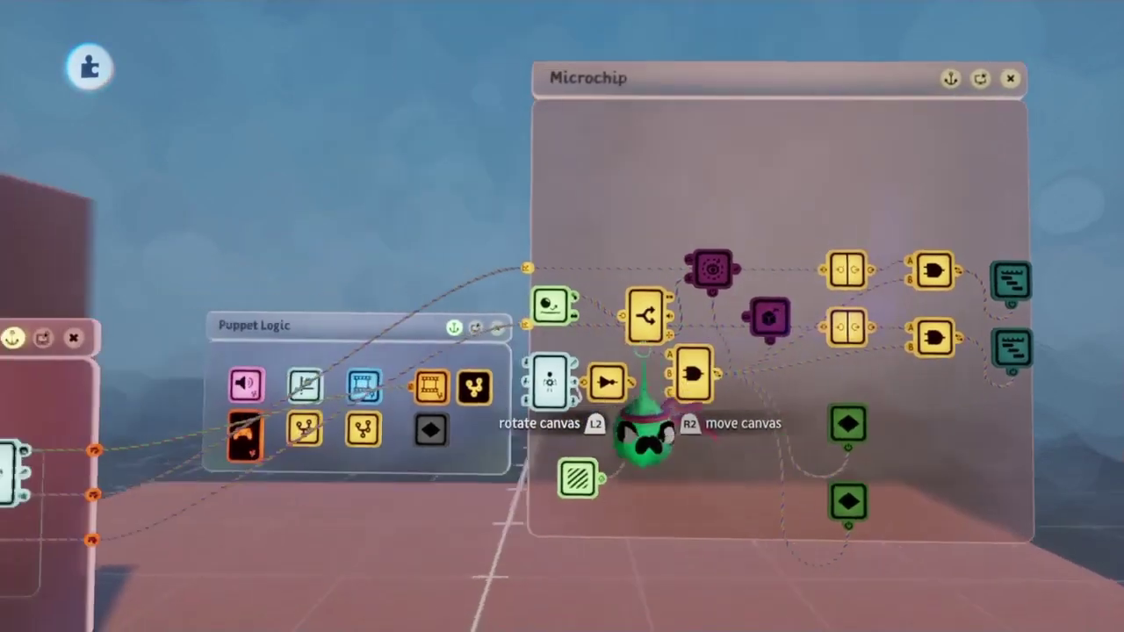
Open the Microchip's Timeline and frame it beside the node board
drag(646, 430, 535, 597)
drag(589, 549, 625, 492)
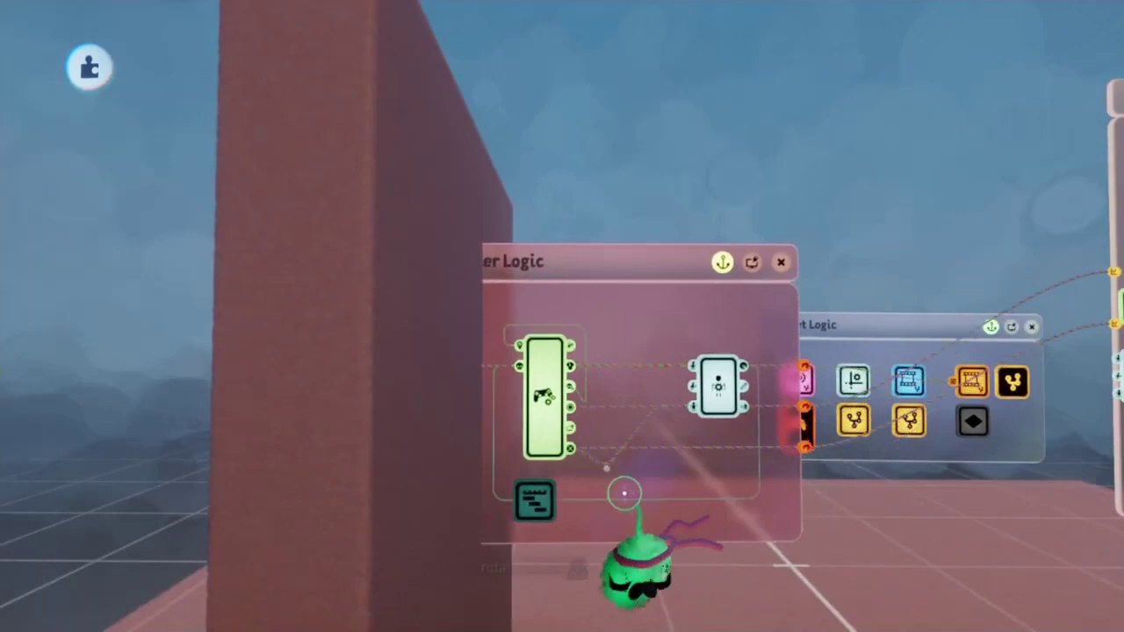
drag(535, 598, 715, 295)
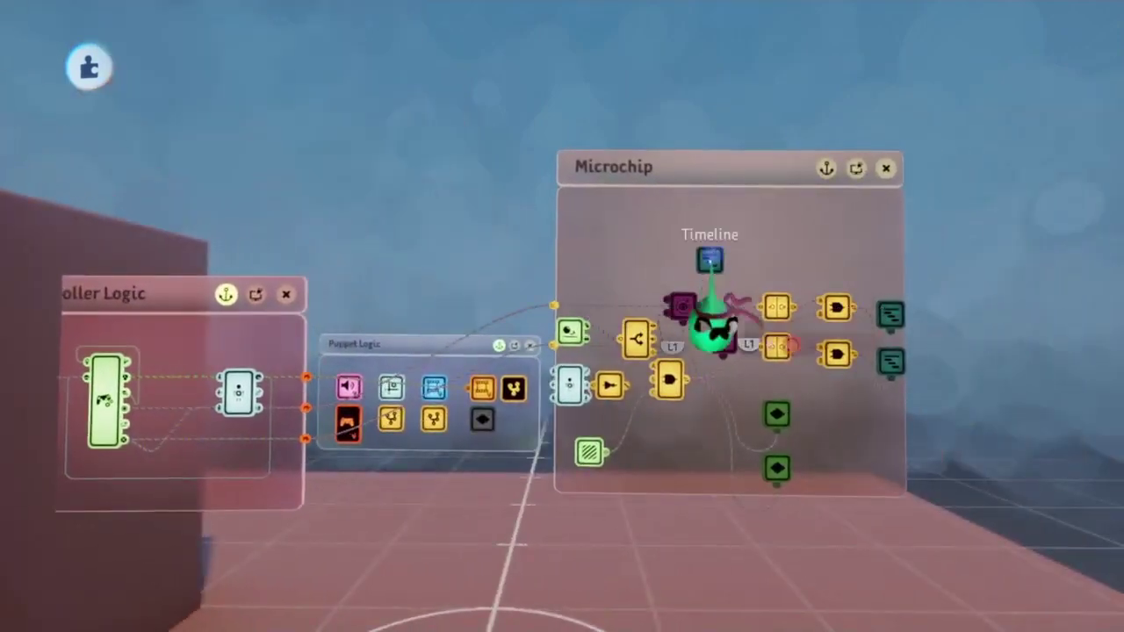
click(710, 260)
drag(714, 376, 654, 307)
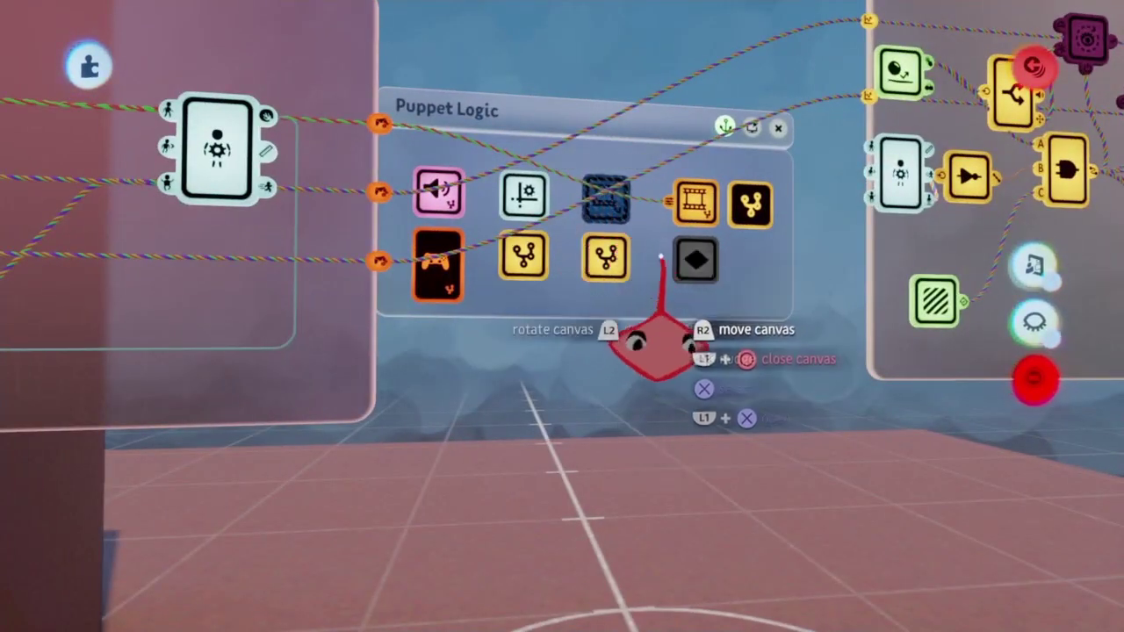
drag(661, 256, 748, 250)
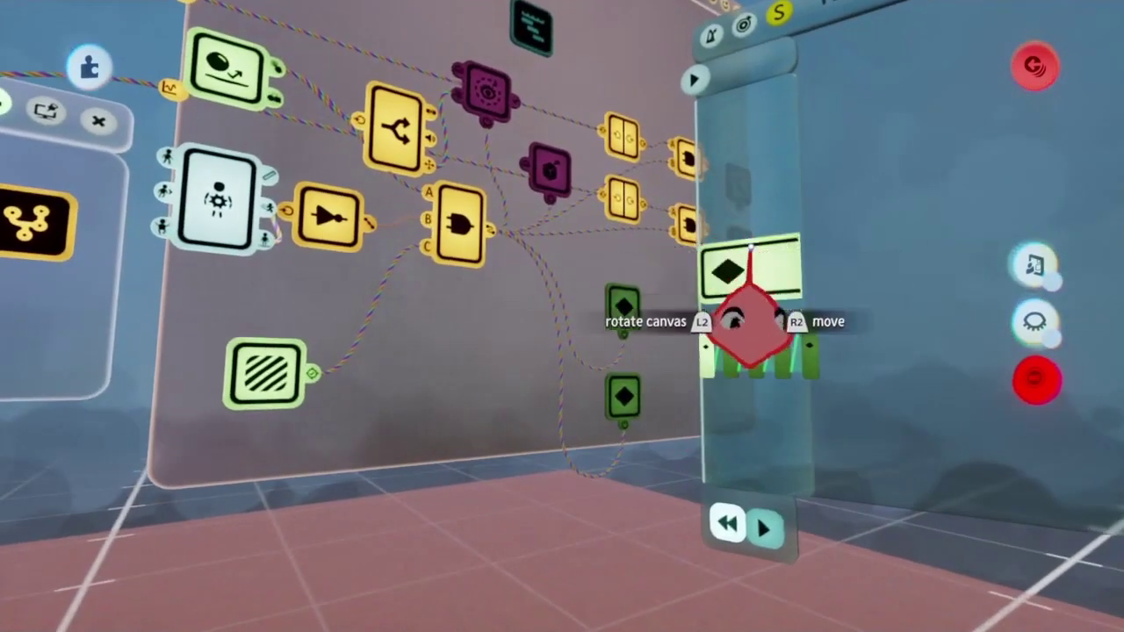
Stamp a Node gadget from the Gadgets list onto the Microchip board
drag(530, 340, 652, 303)
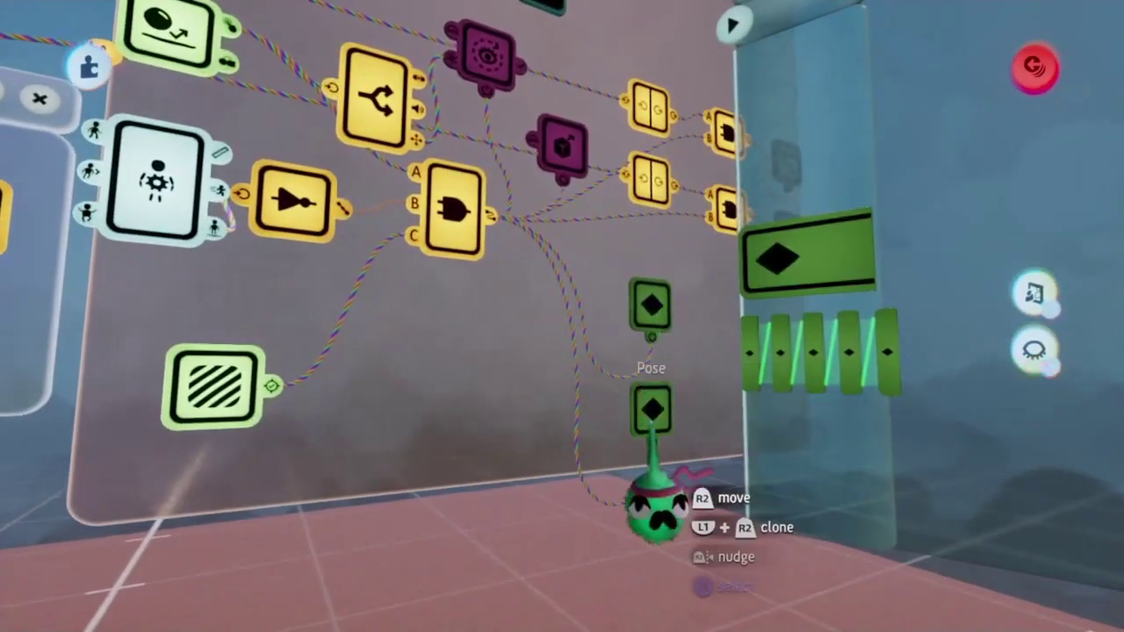
click(654, 505)
drag(654, 505, 577, 577)
drag(533, 519, 641, 413)
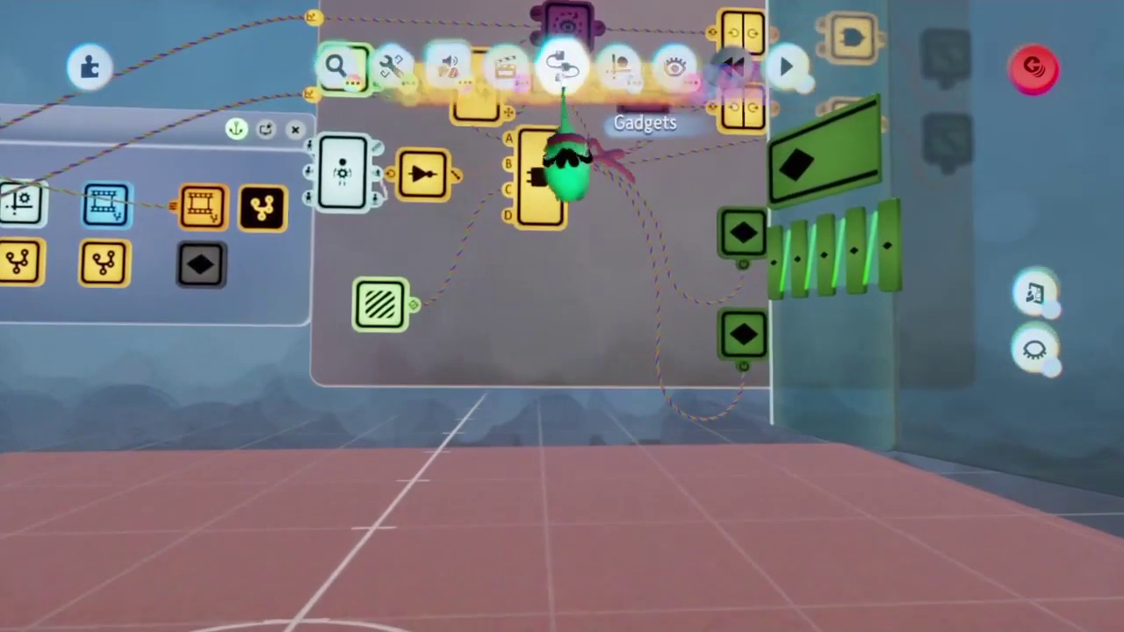
click(562, 68)
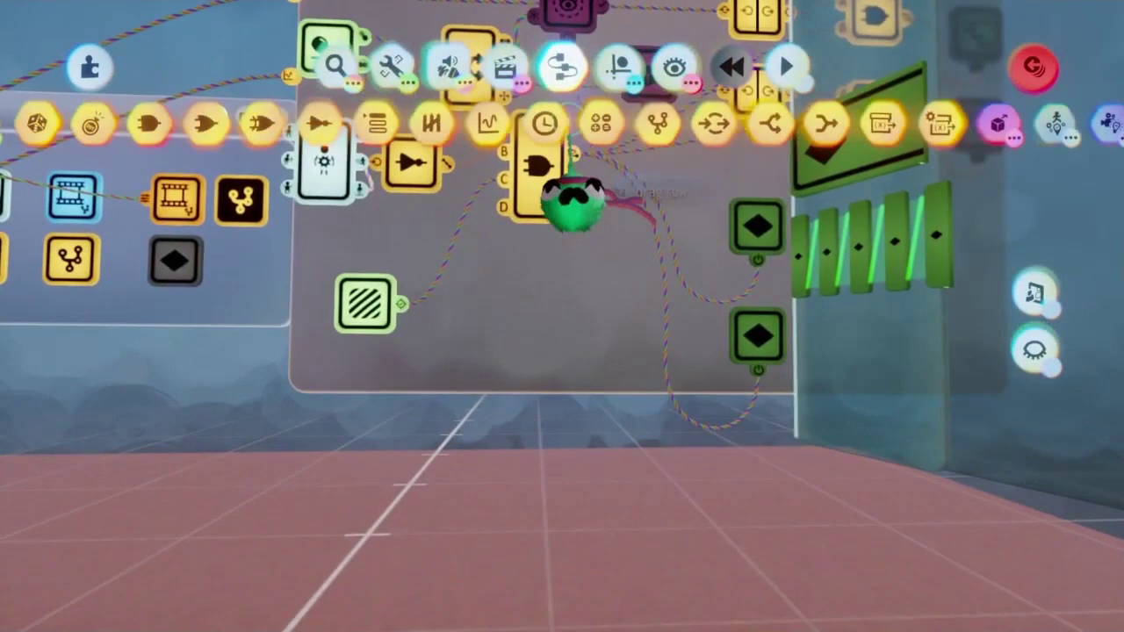
click(713, 123)
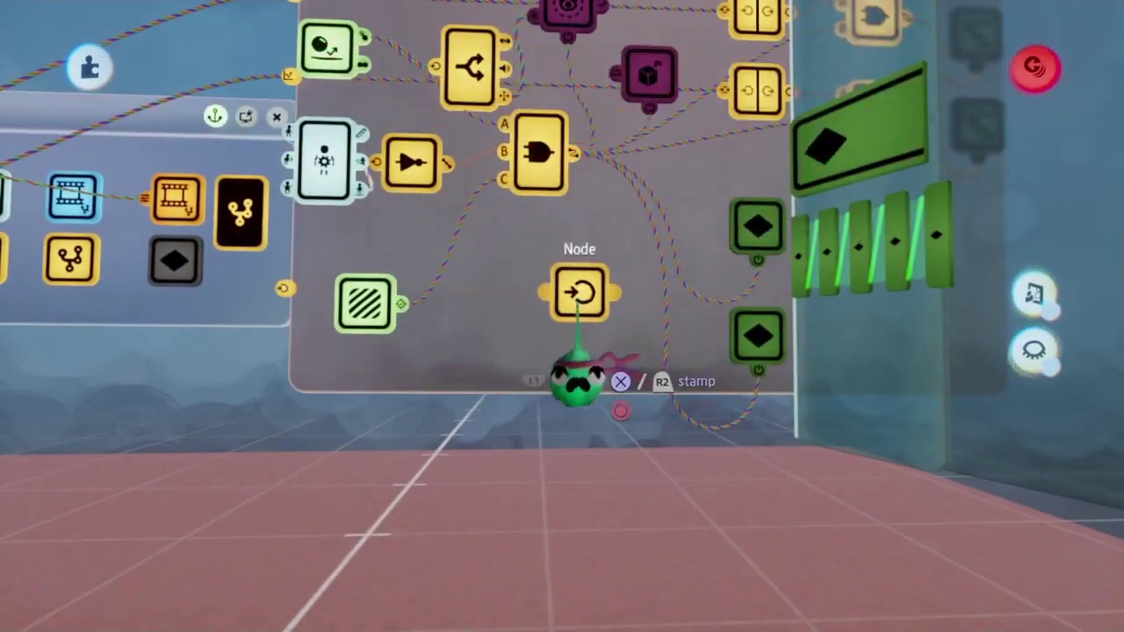
click(577, 378)
Connect the Node to the lower Keyframe's power input
key(Escape)
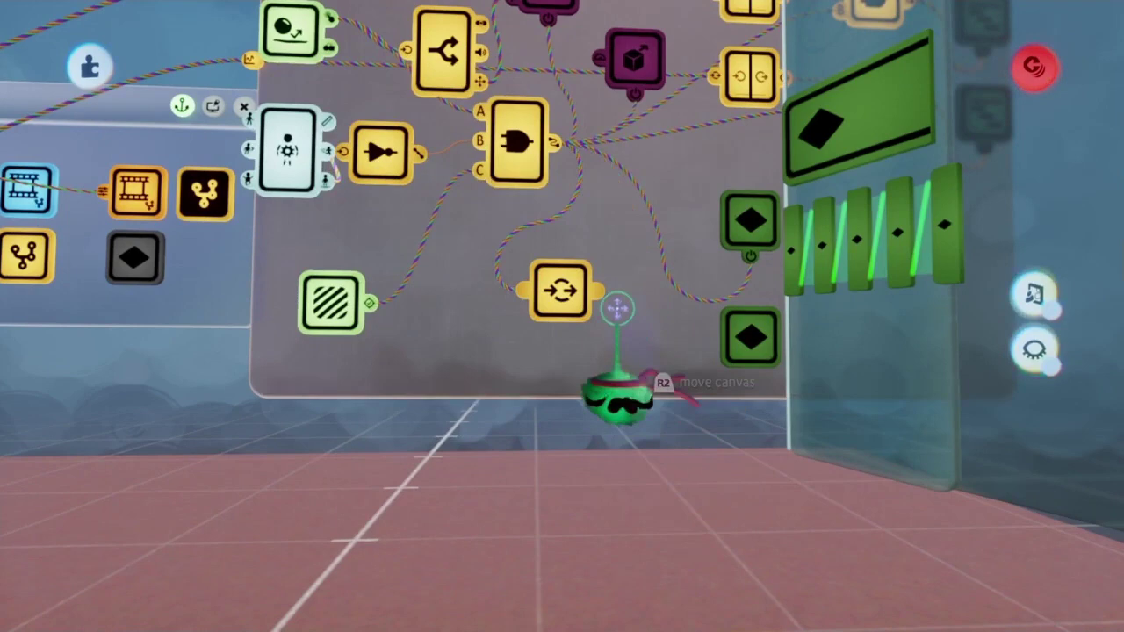
click(755, 378)
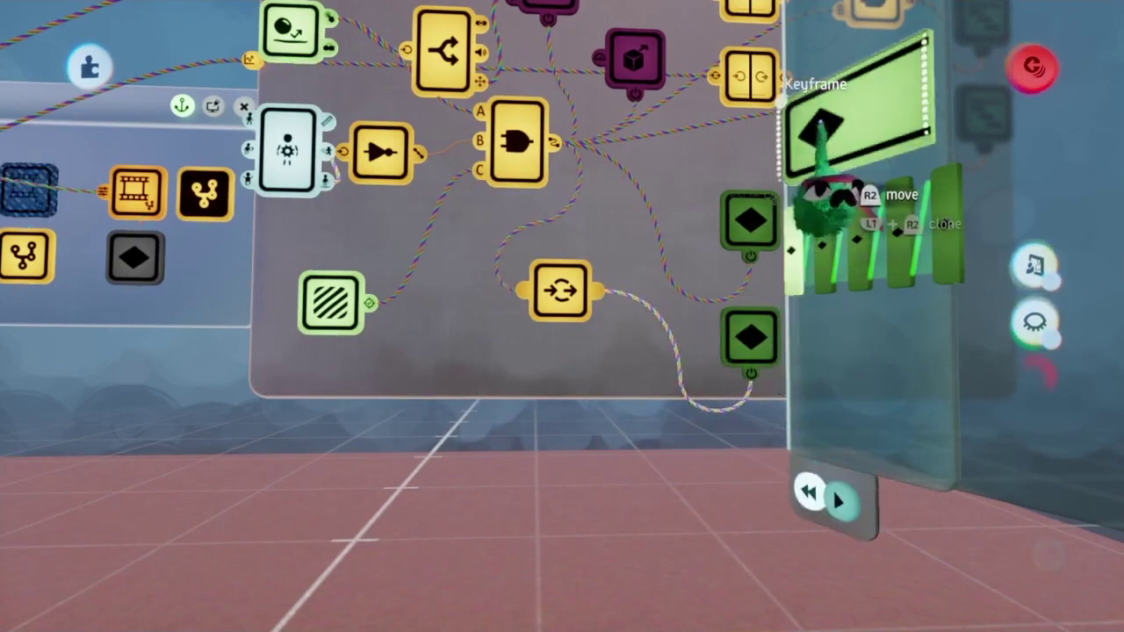
click(566, 294)
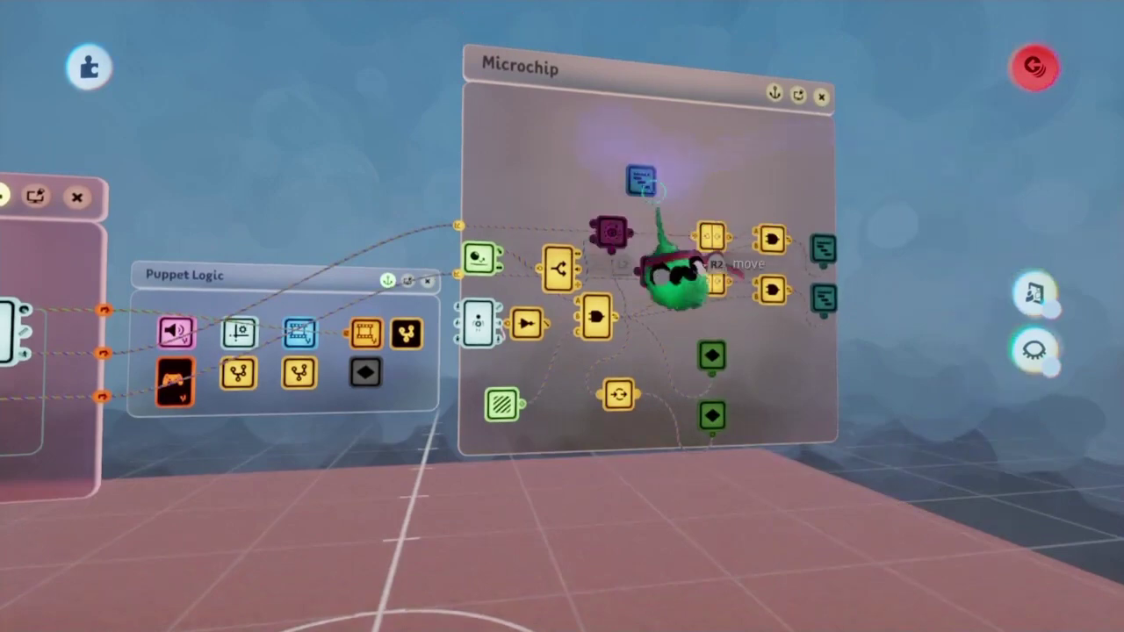
Stamp a Splitter into the Microchip, fed by the Controller Sensor's stick output
scroll(717, 202, up, 3)
click(562, 66)
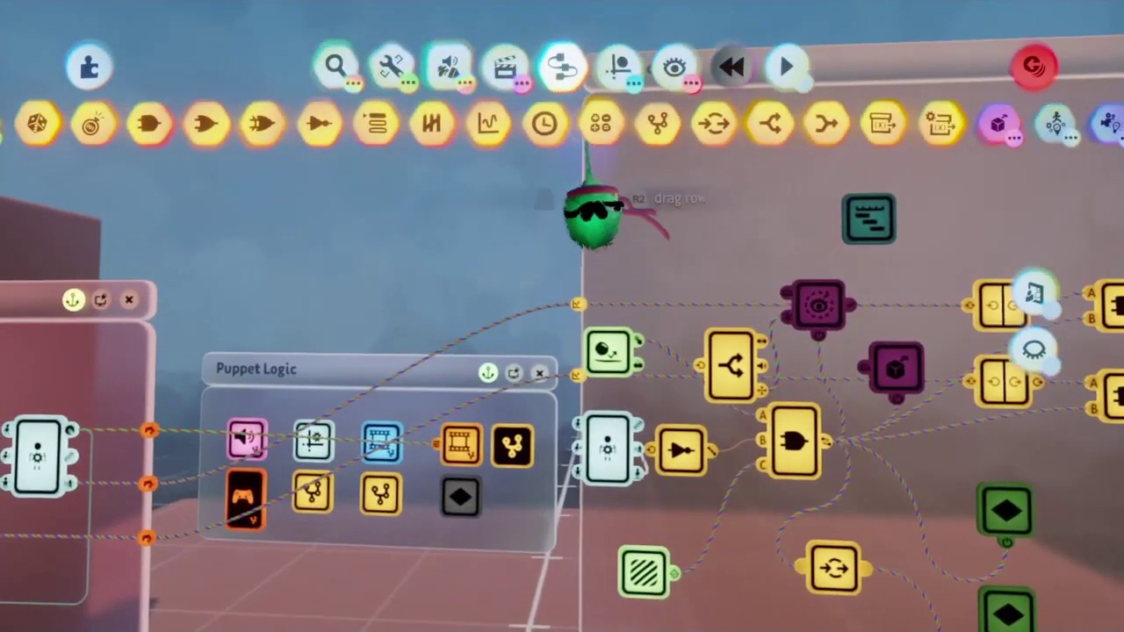
click(766, 123)
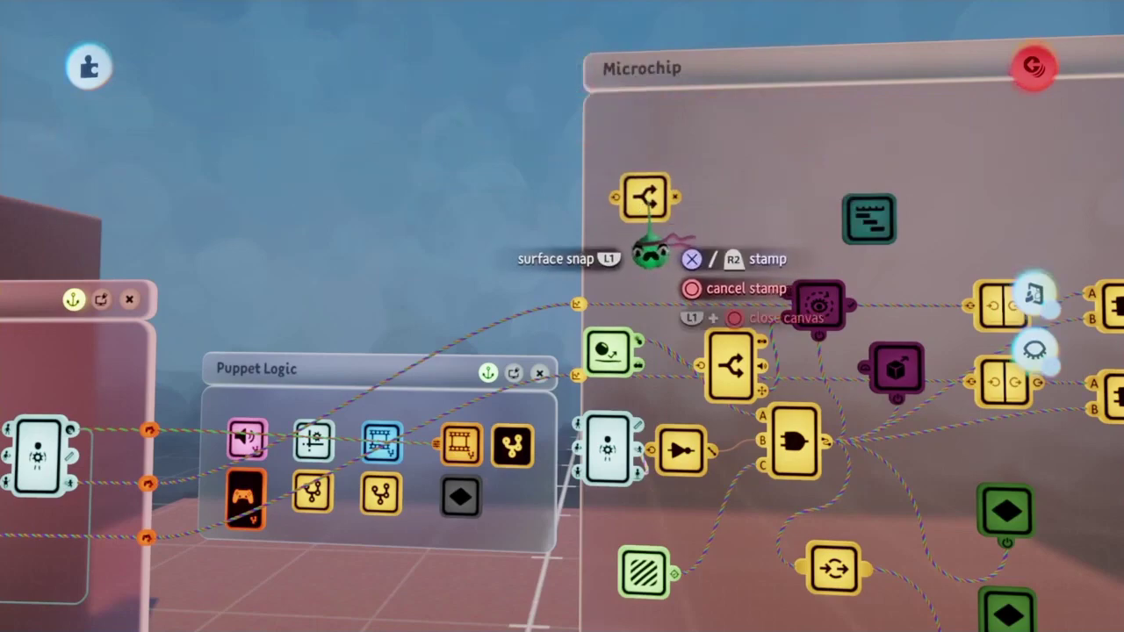
middle_drag(651, 259, 622, 312)
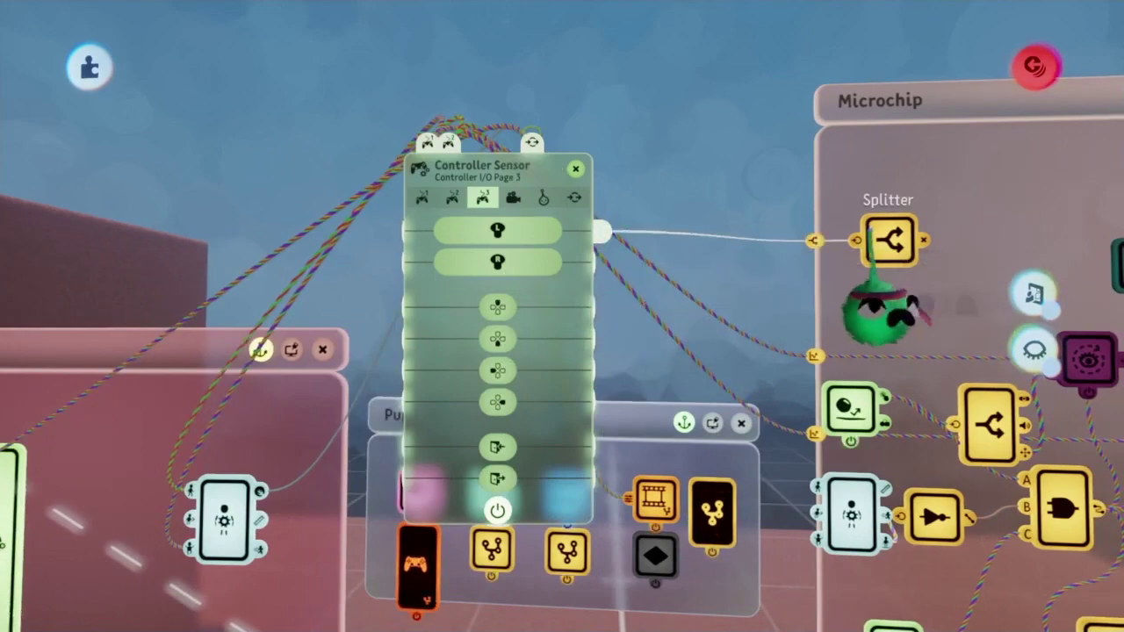
key(Escape)
middle_drag(628, 396, 562, 211)
Place a Mover gadget from Movers & Outputs on the Microchip
click(998, 123)
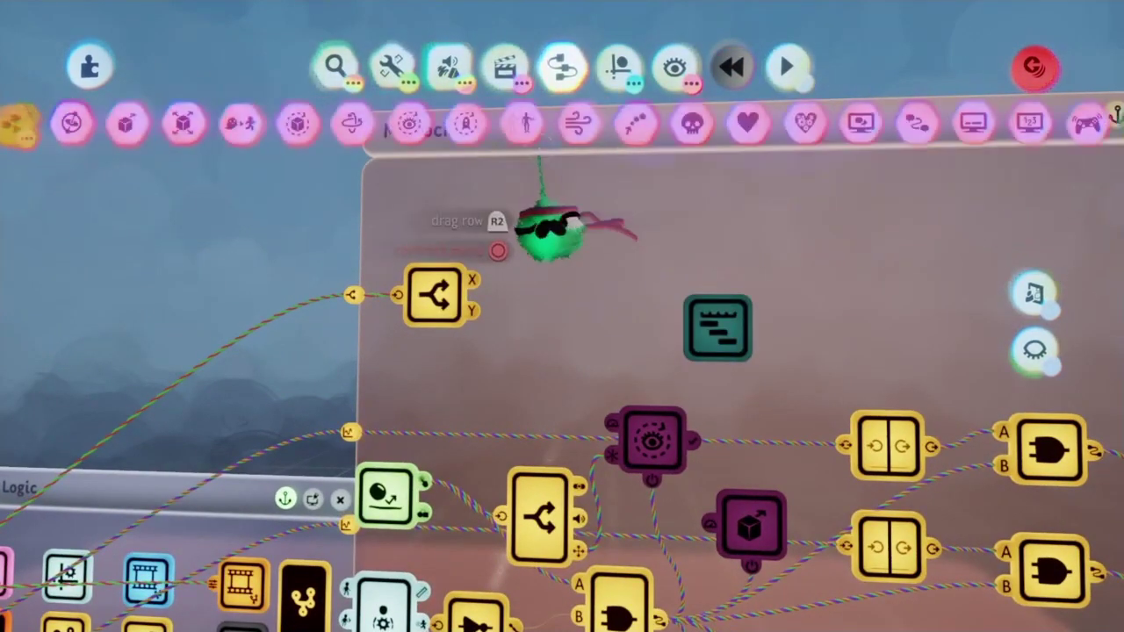
click(125, 125)
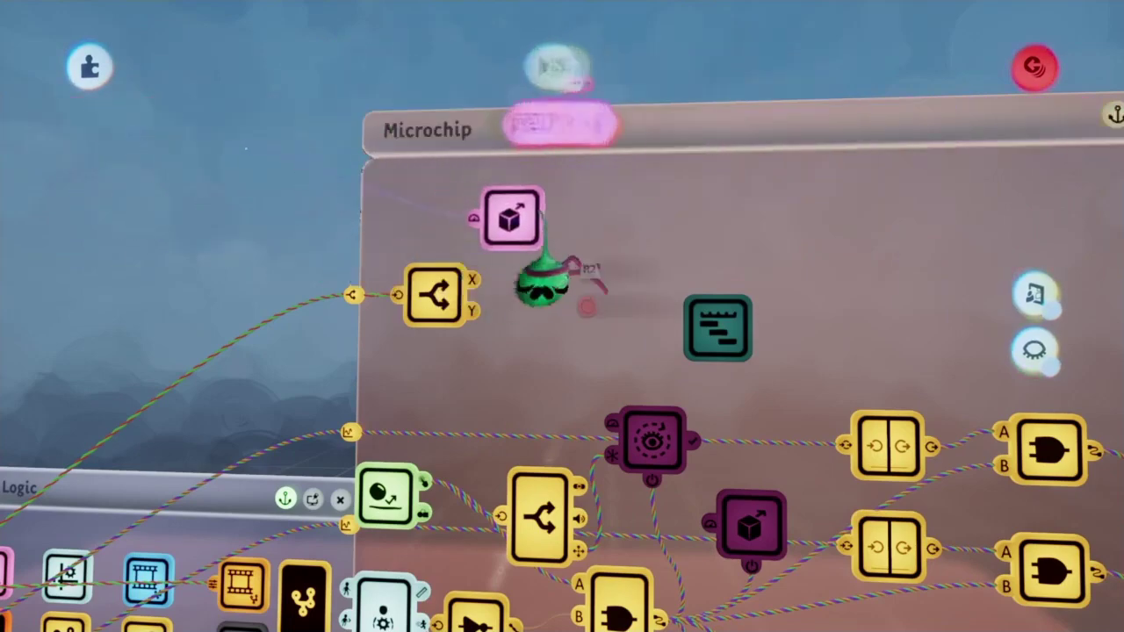
click(559, 230)
middle_drag(566, 308, 536, 329)
Show a guide grid around the puppet
key(Tab)
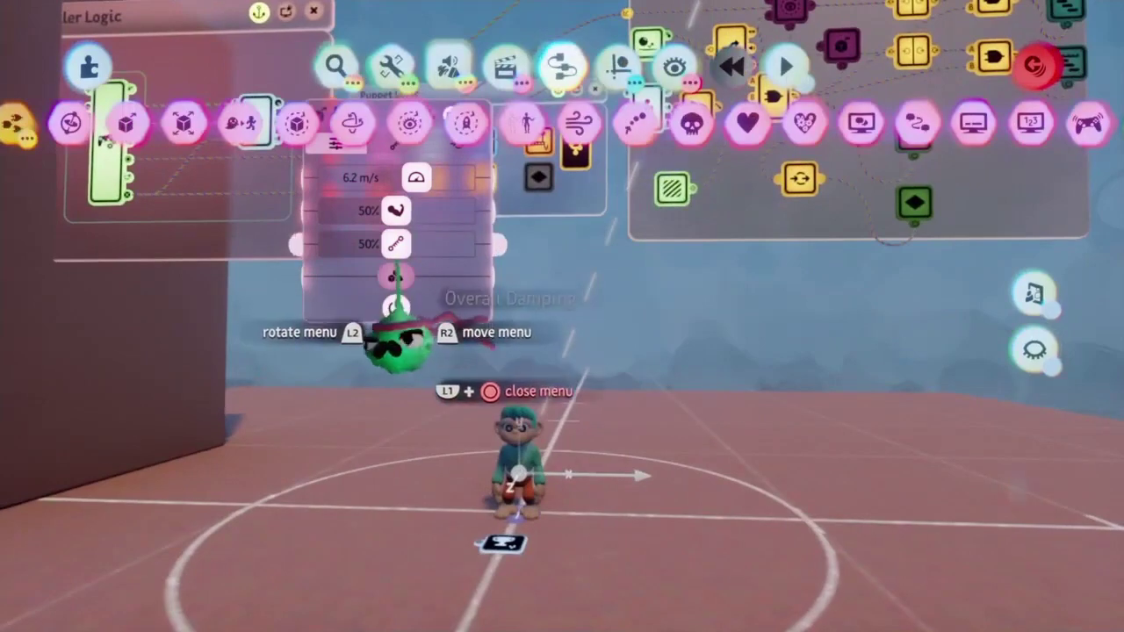
key(Escape)
key(Tab)
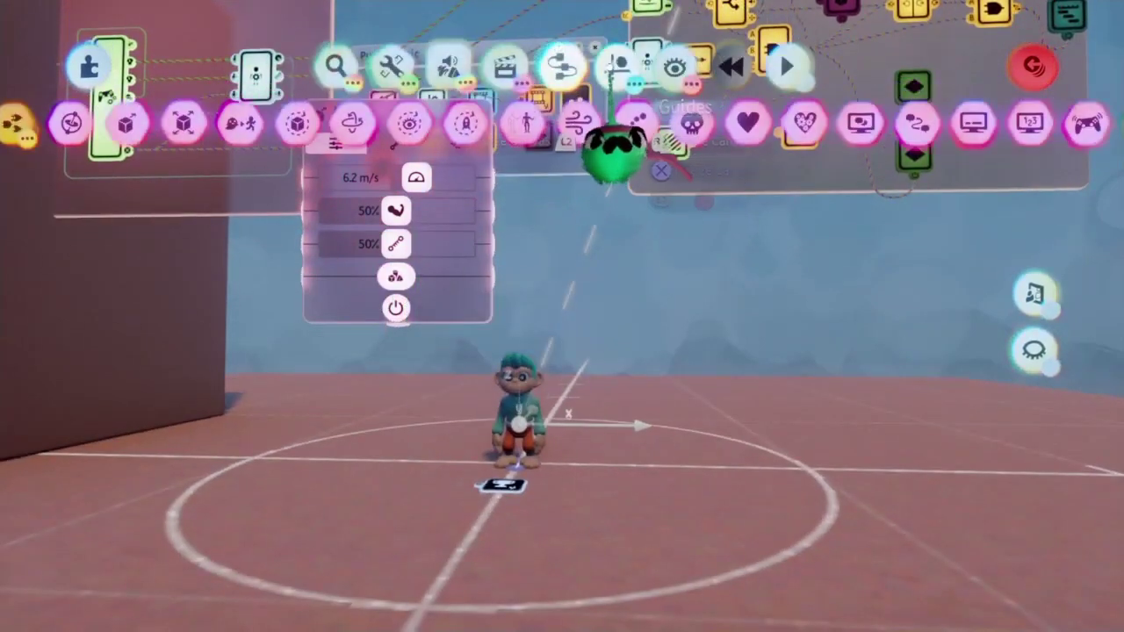
click(618, 66)
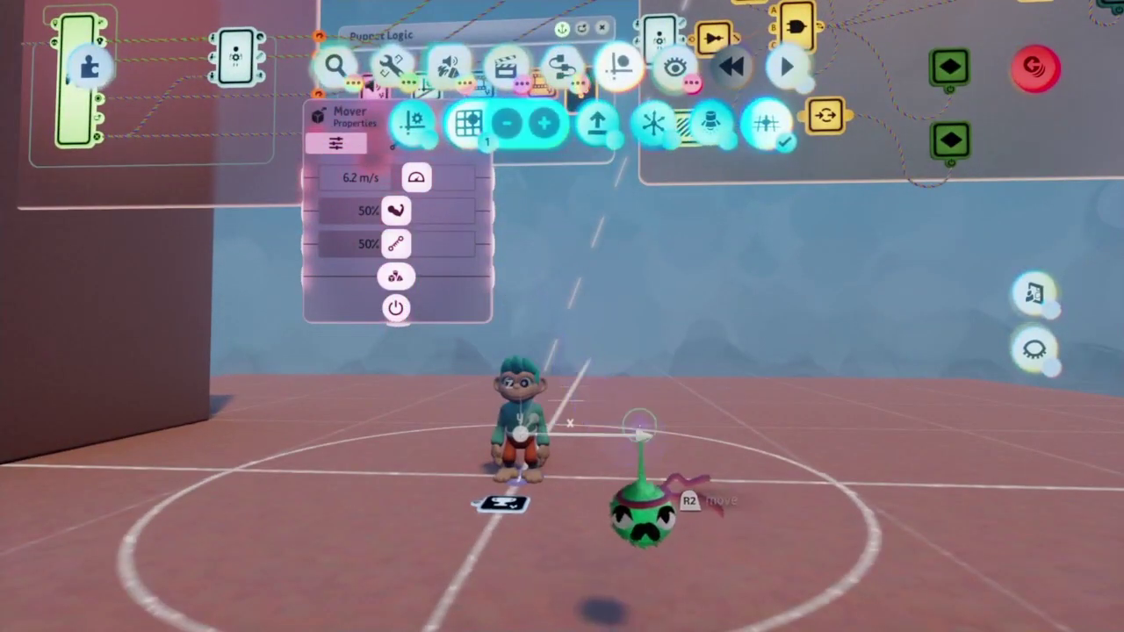
click(648, 525)
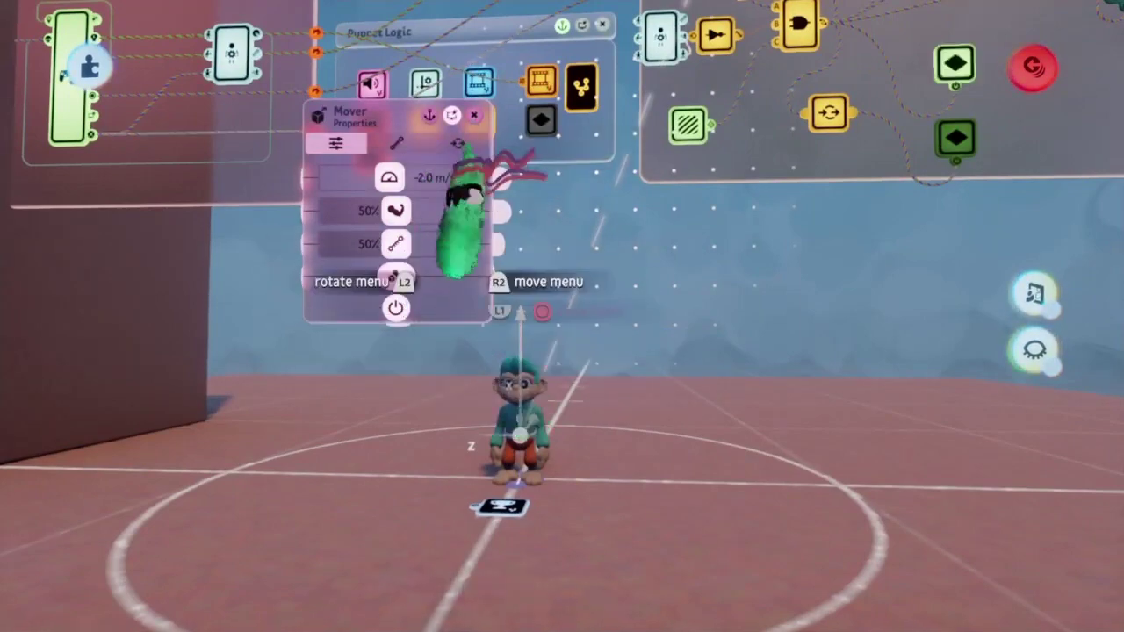
Raise the Mover's second value to 100% and reset Overall Damping to 50%
drag(400, 297, 550, 296)
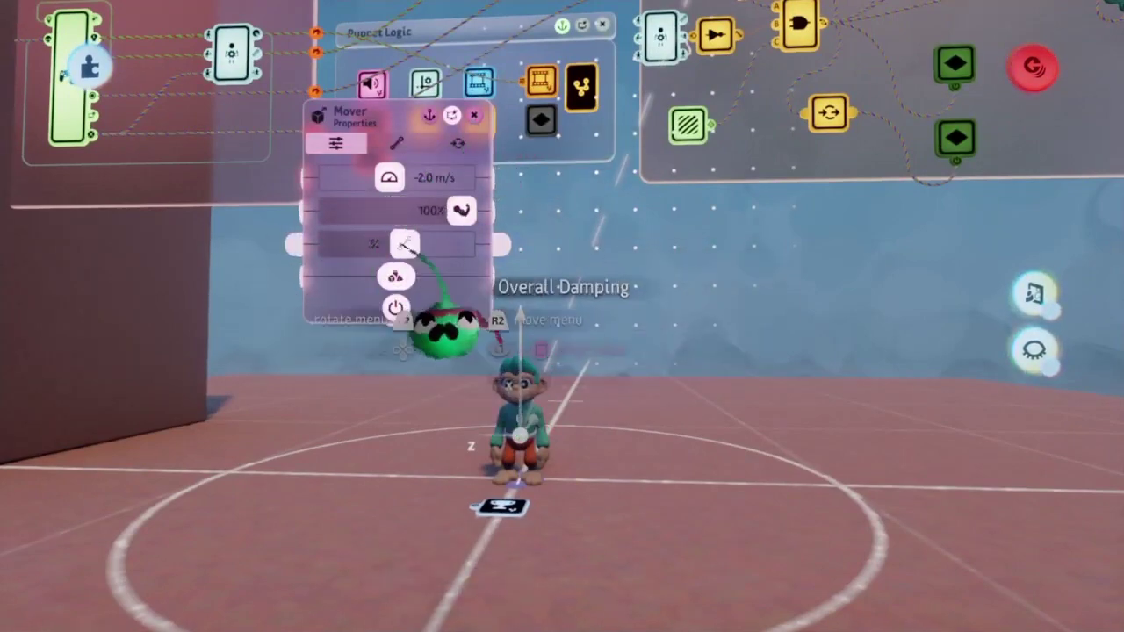
mouse_move(464, 381)
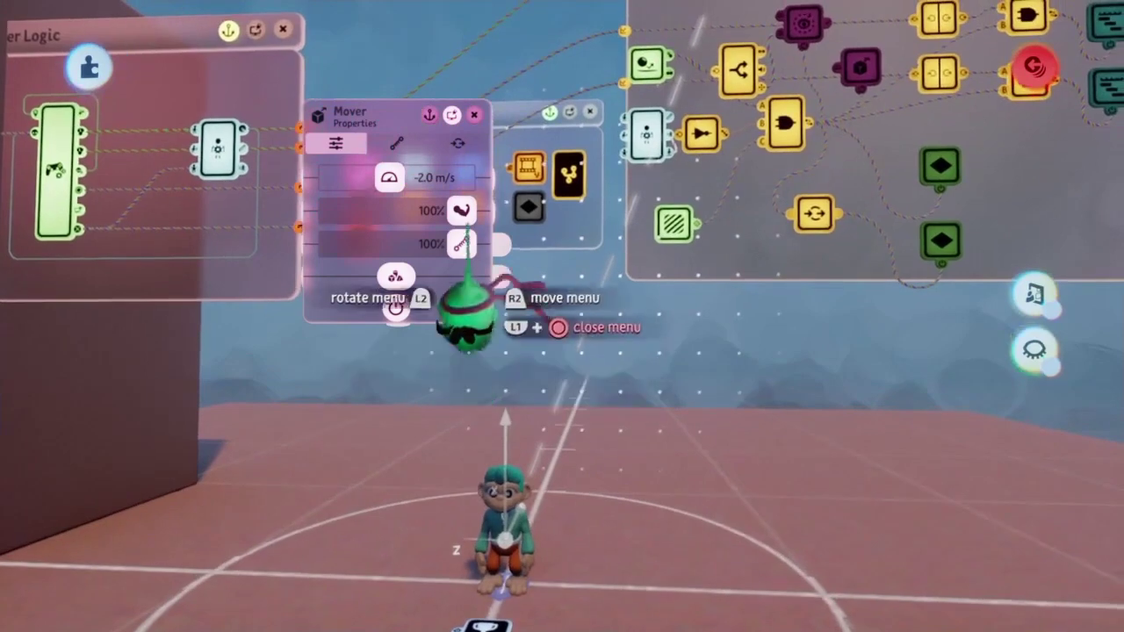
key(Delete)
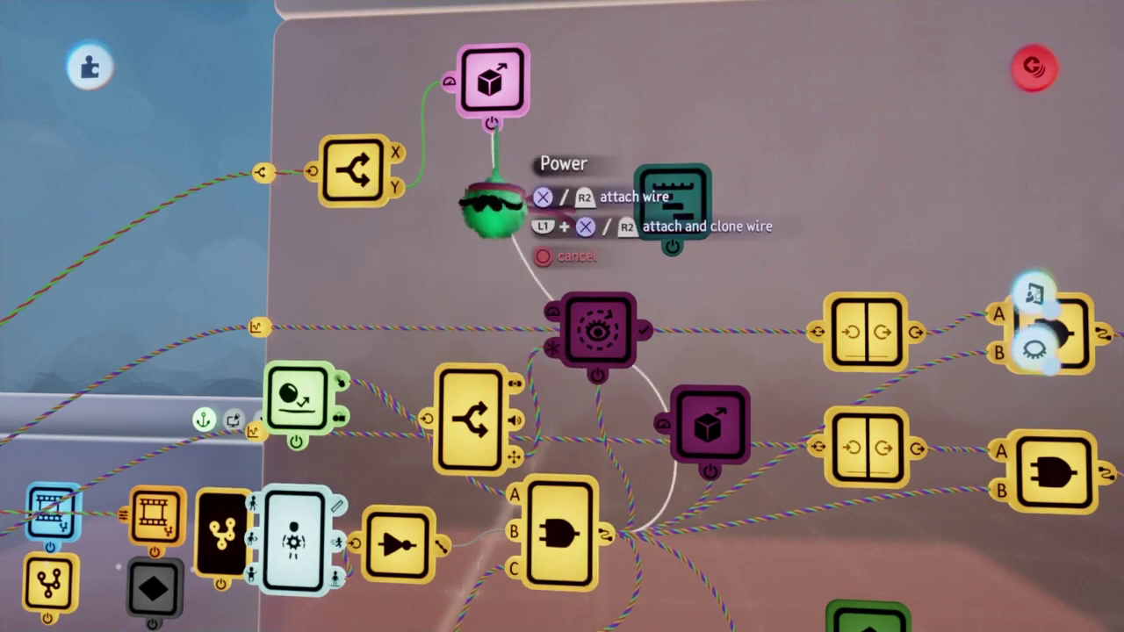
Check the Splitter's settings and reposition the second Splitter on the Microchip board
click(355, 189)
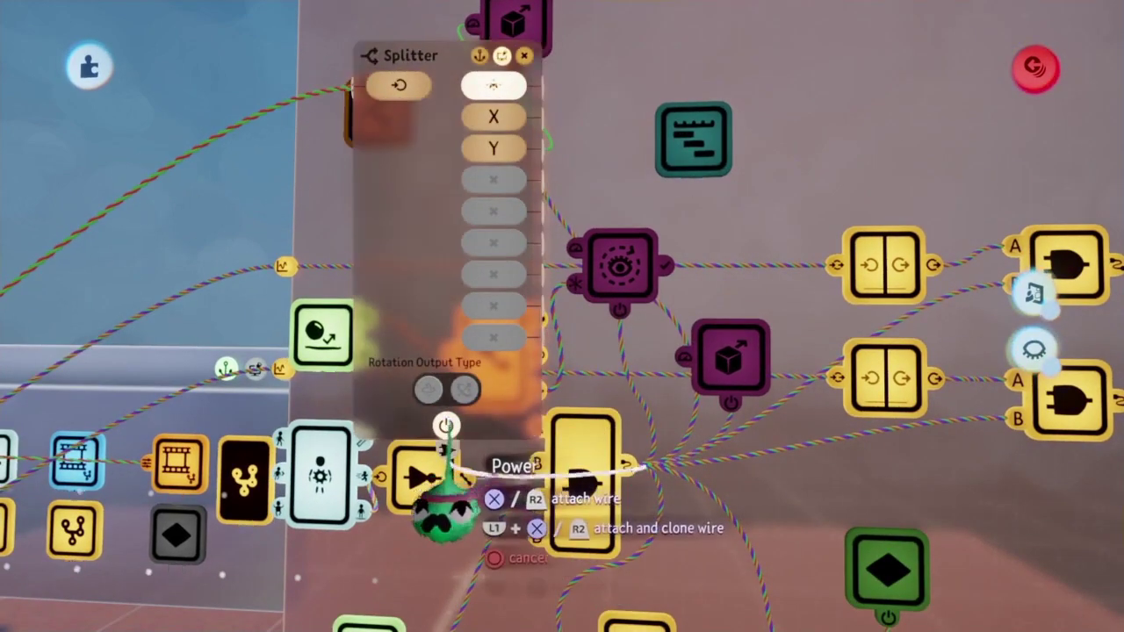
key(Escape)
scroll(477, 464, up, 3)
scroll(481, 290, down, 3)
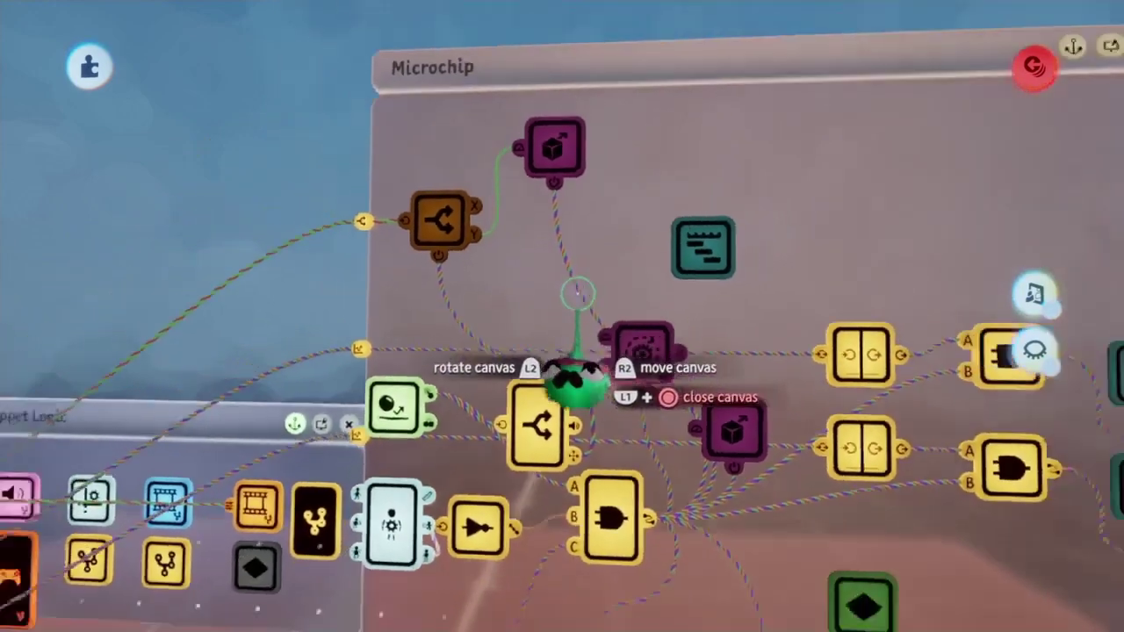
scroll(478, 274, up, 3)
drag(479, 274, 544, 298)
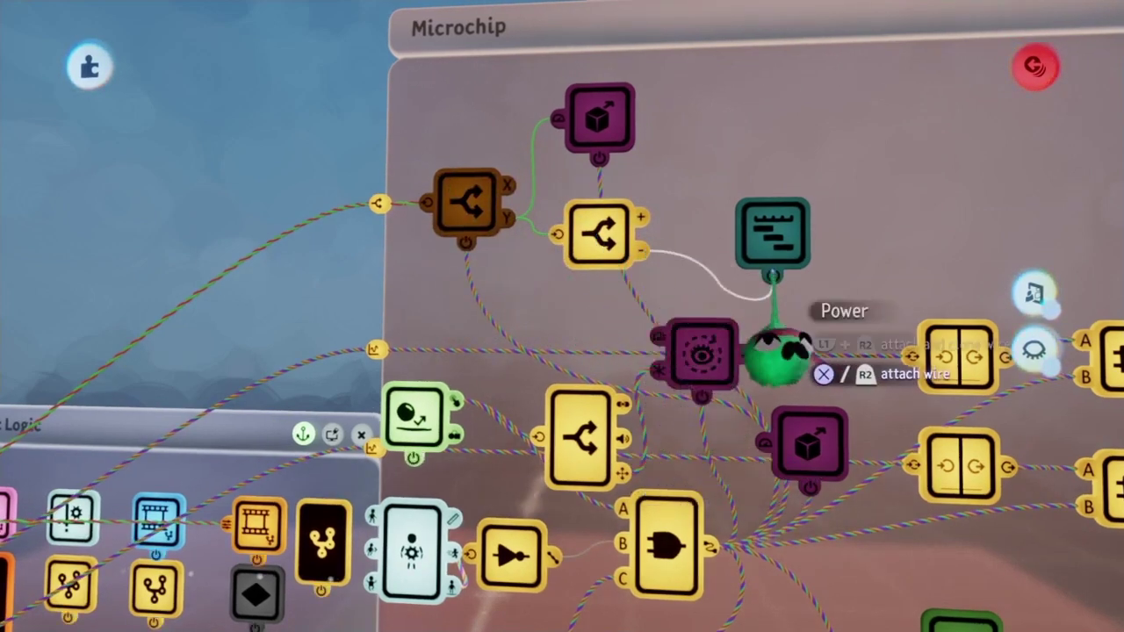
Open the Timeline, then bring up the pause menu to test in play mode
click(761, 303)
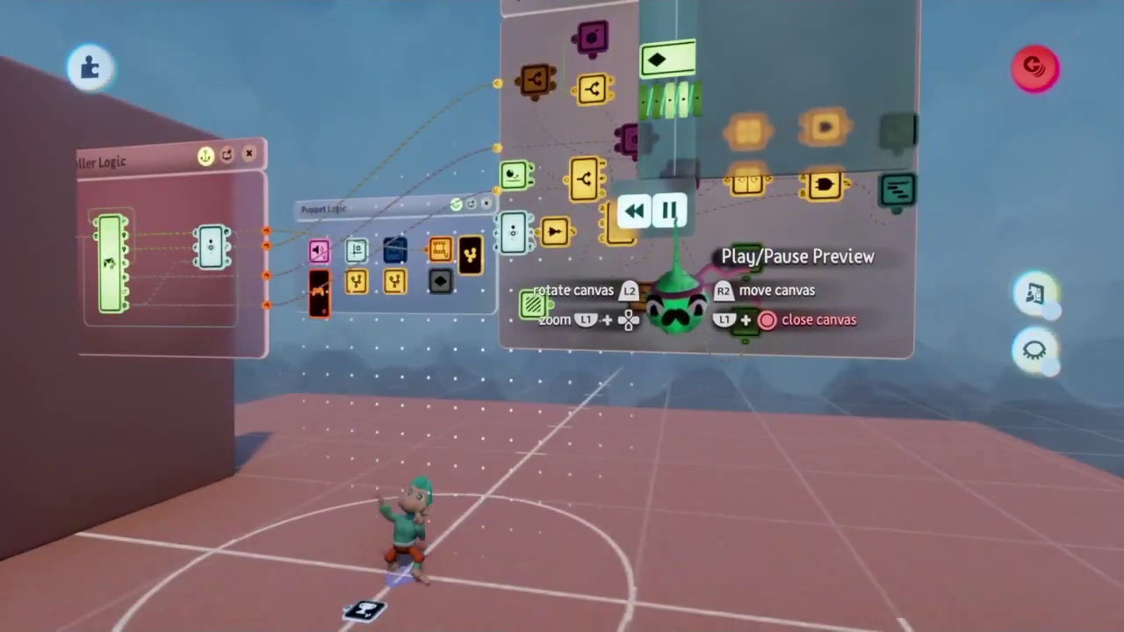
key(Escape)
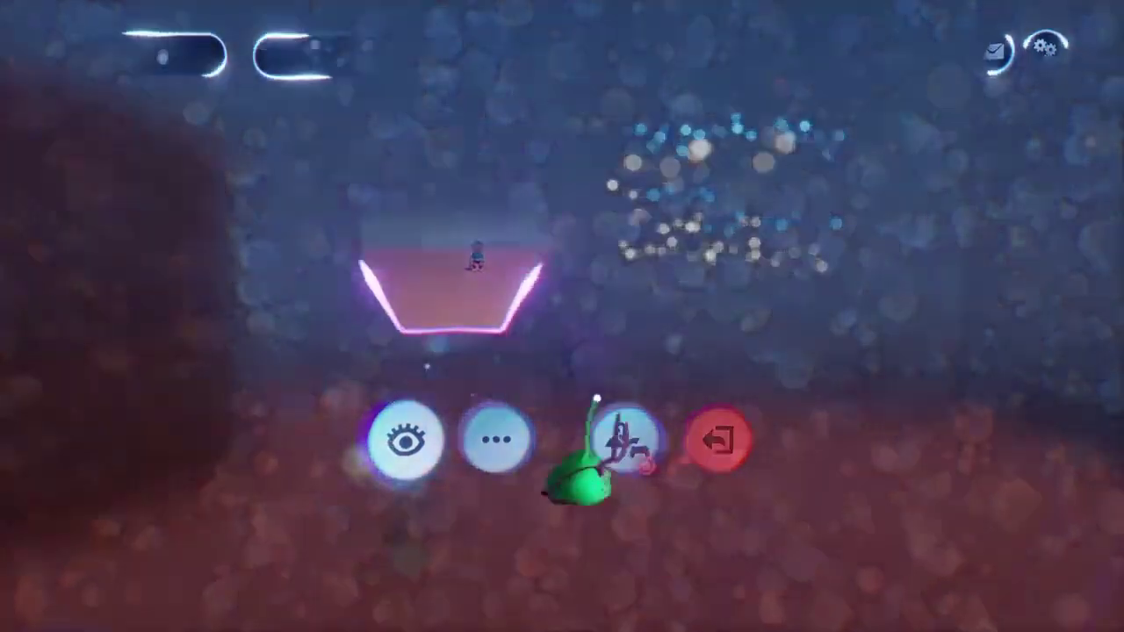